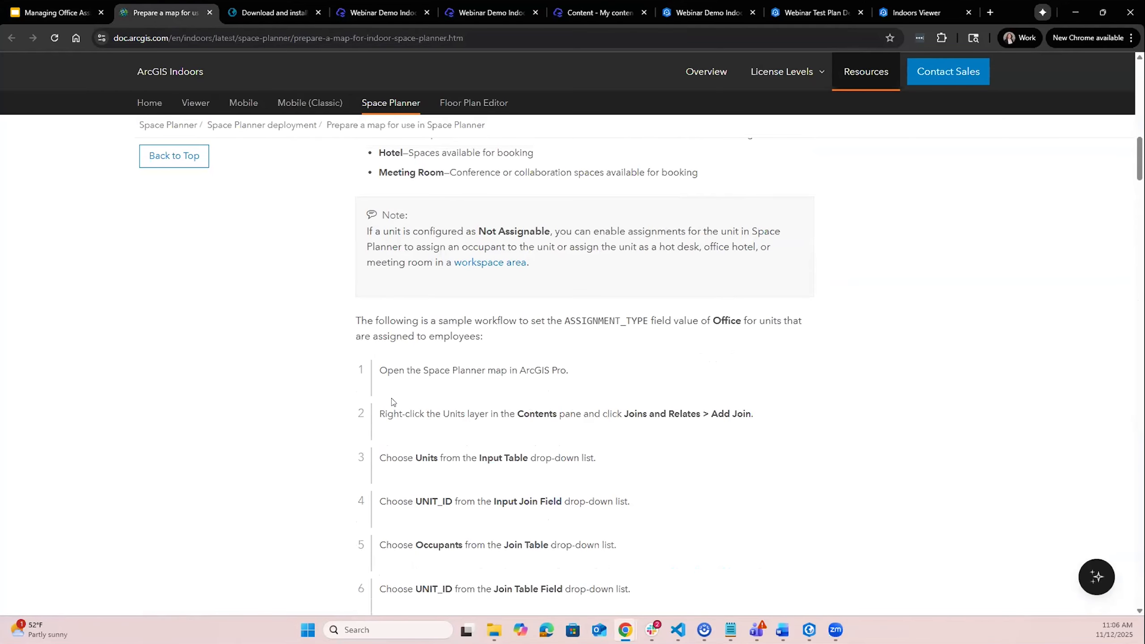
pyautogui.scroll(8, 391, 398)
# - Read the Space Planner map preparation documentation on assignment types, optional layers and the map template tip
pyautogui.scroll(-19, 390, 398)
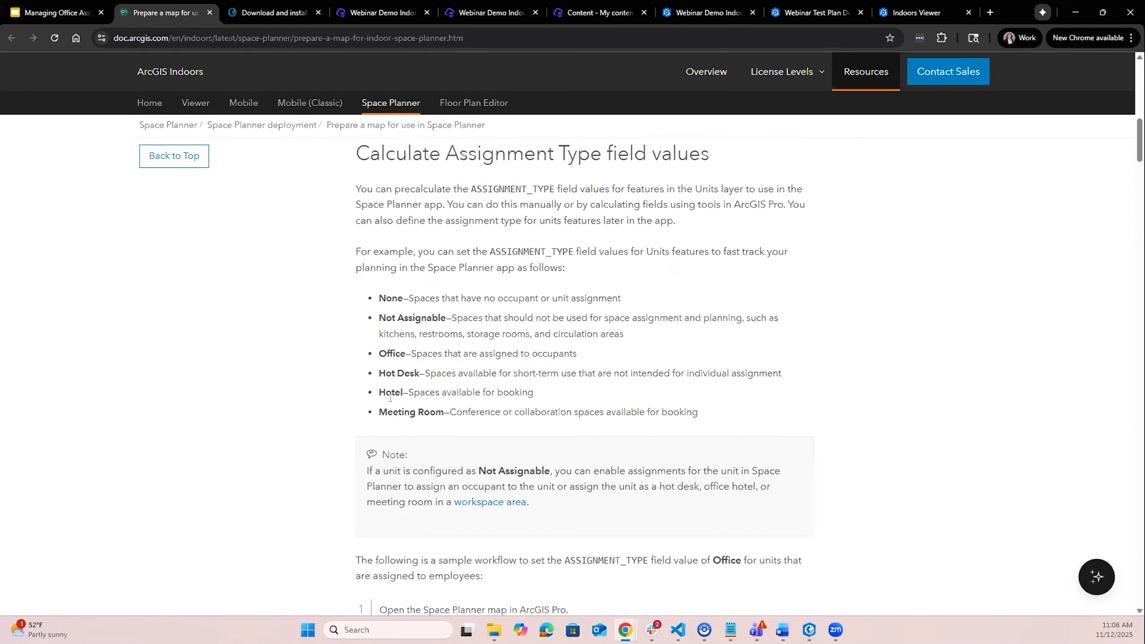
pyautogui.scroll(-2, 390, 397)
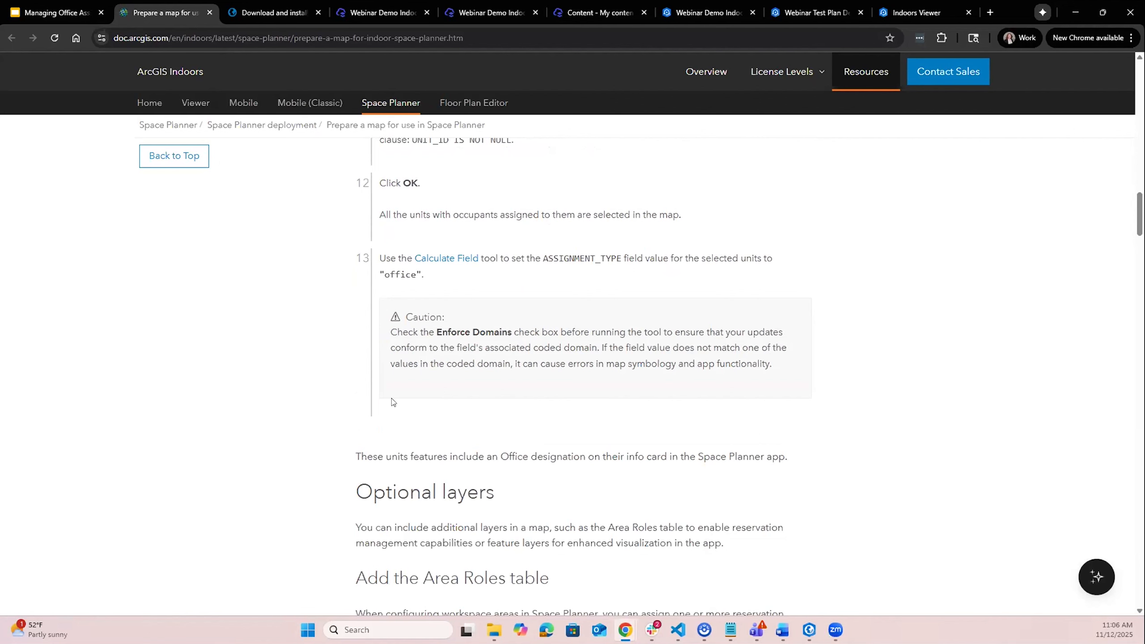
pyautogui.scroll(-5, 391, 402)
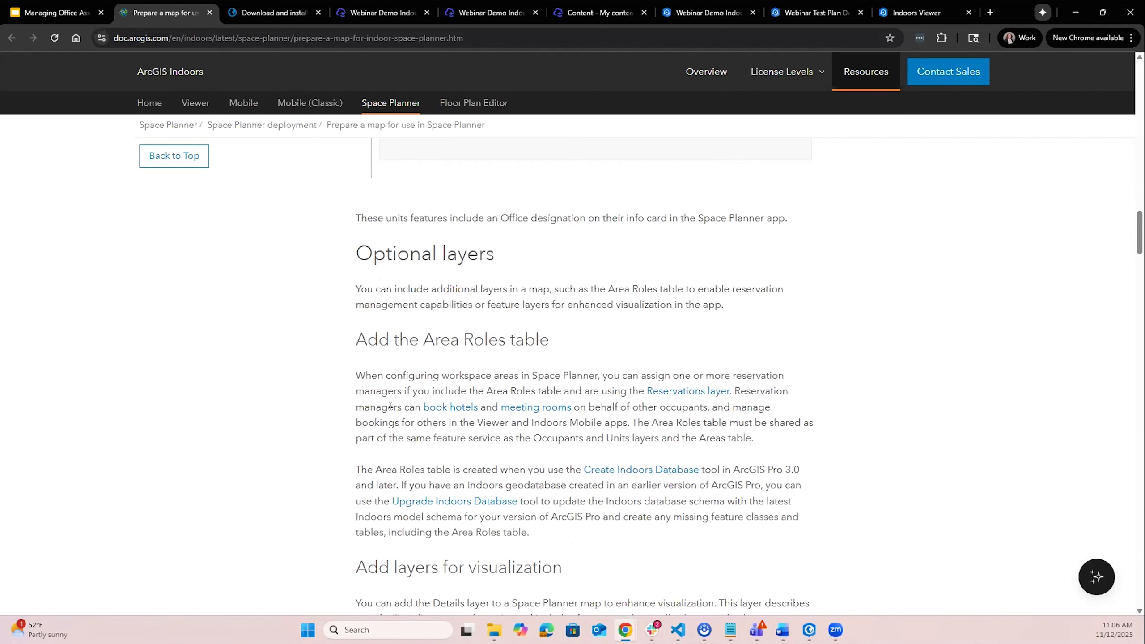
pyautogui.scroll(-10, 390, 406)
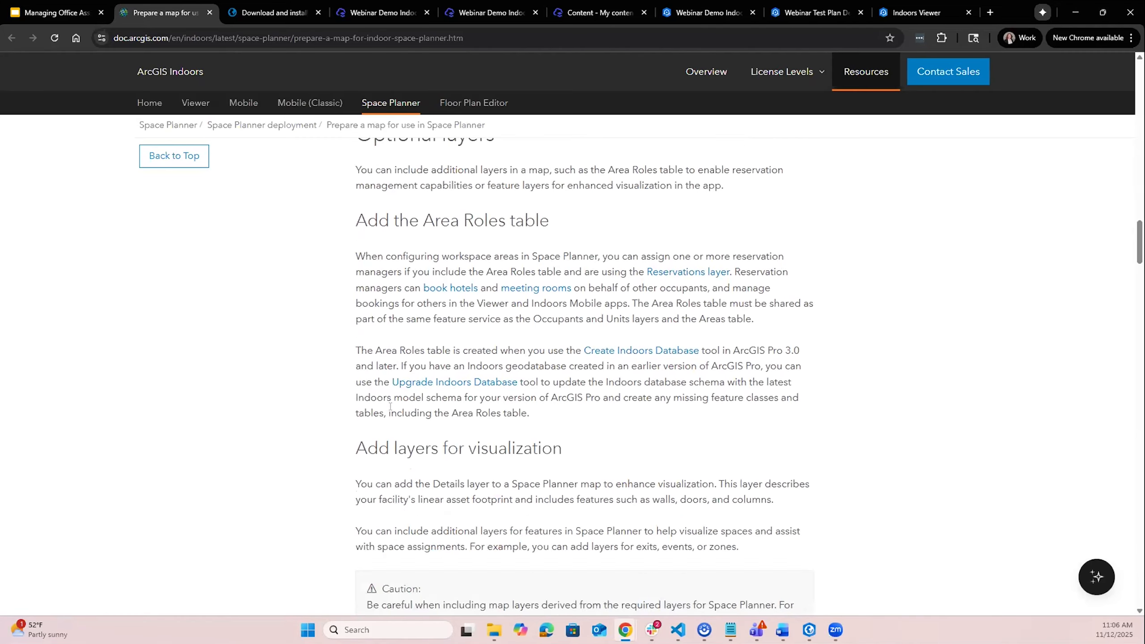
pyautogui.scroll(-3, 391, 409)
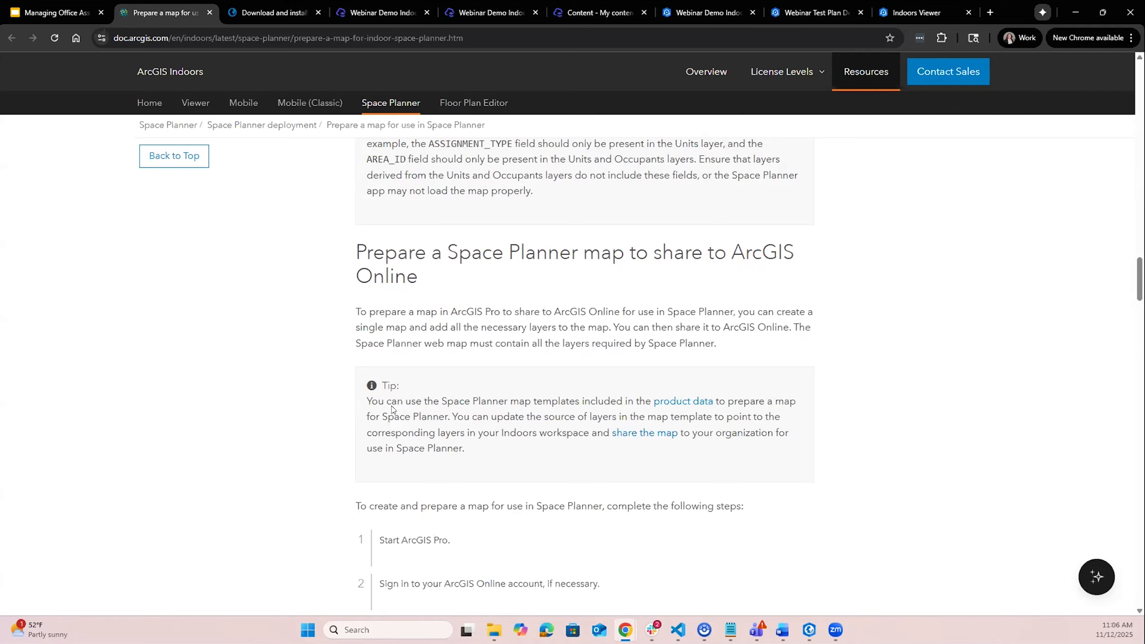
pyautogui.moveTo(366, 398); pyautogui.dragTo(469, 461)
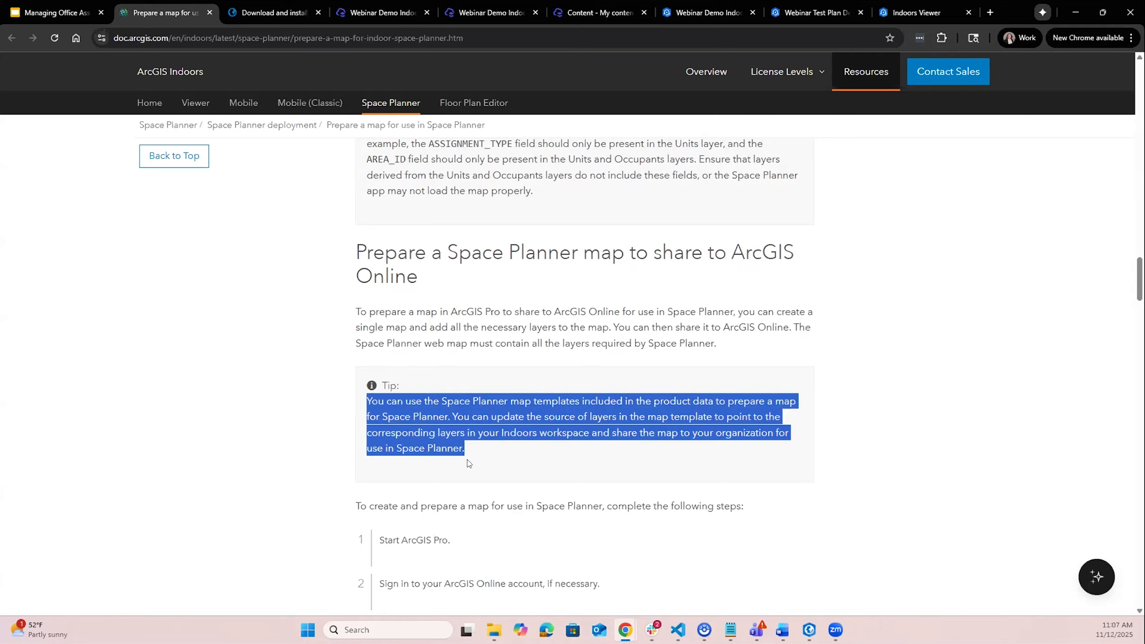
pyautogui.click(546, 467)
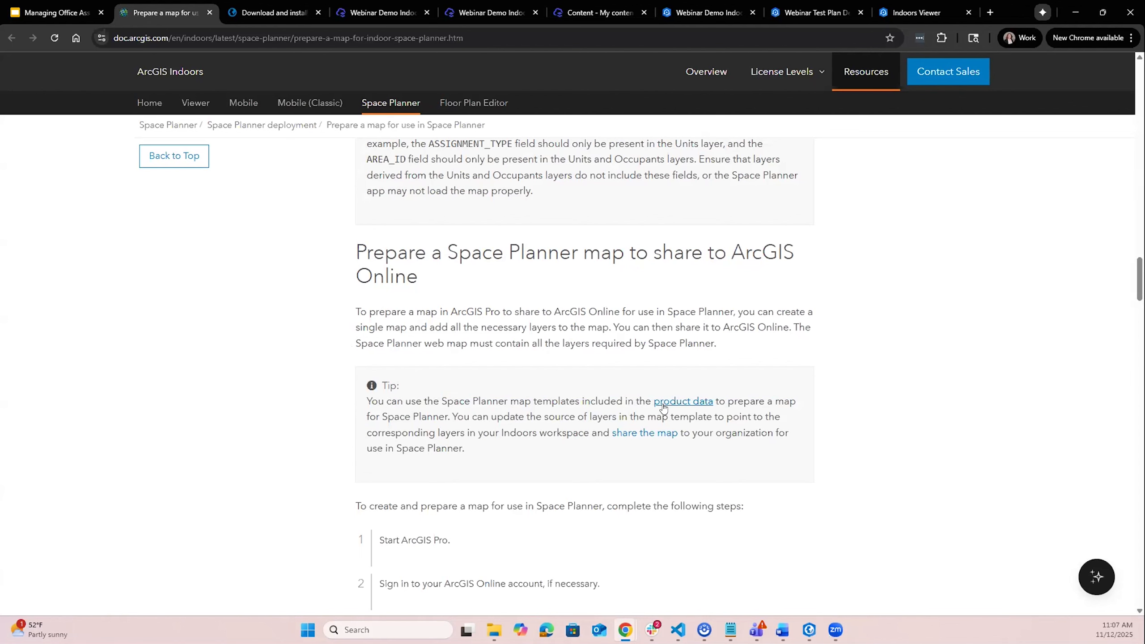
# - Switch to the product files documentation tab and read the download instructions
pyautogui.click(265, 14)
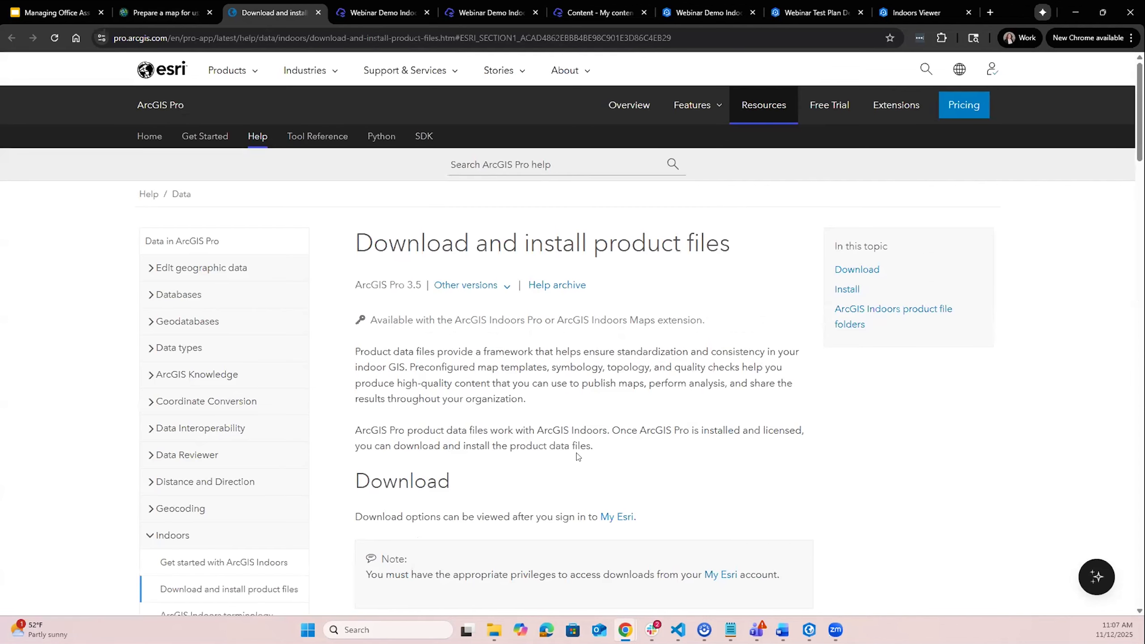
pyautogui.scroll(-5, 577, 457)
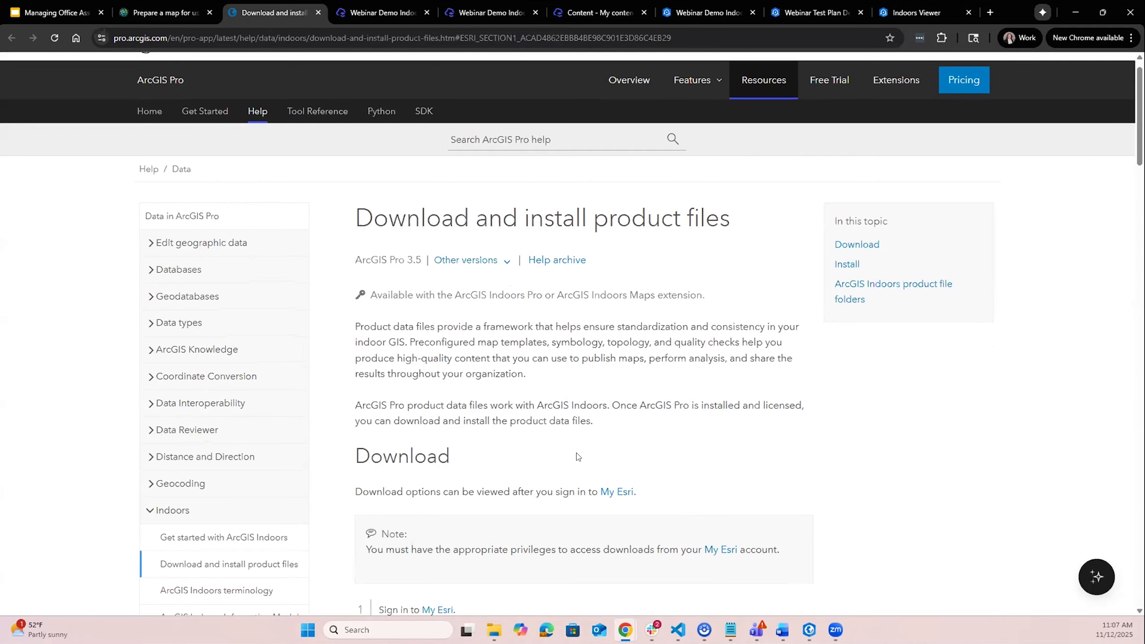
pyautogui.scroll(3, 604, 462)
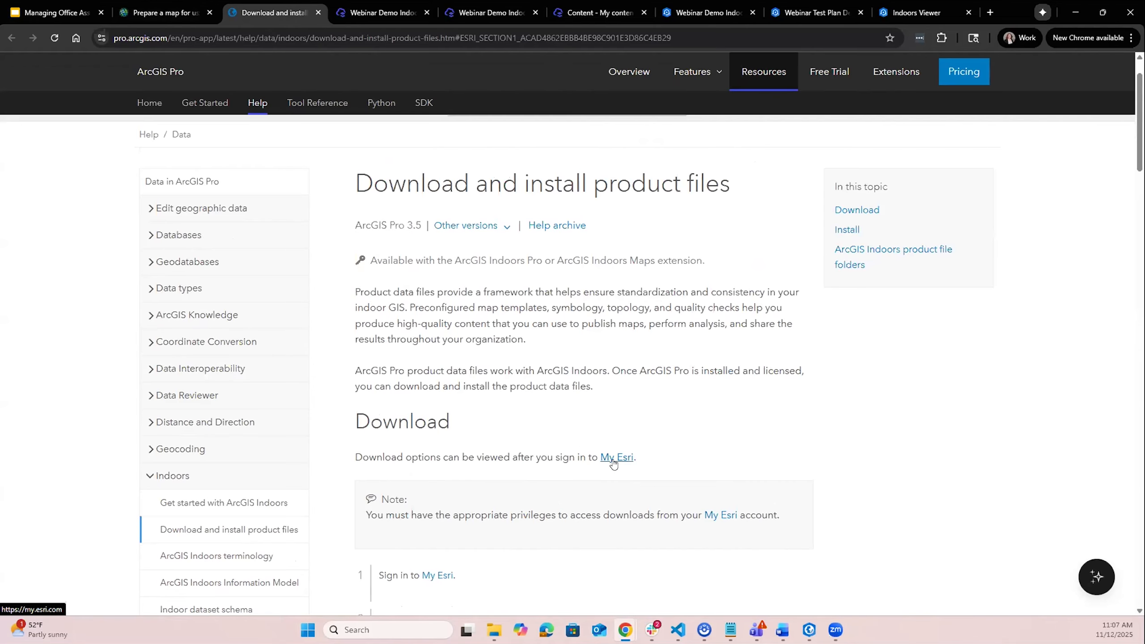
pyautogui.scroll(-3, 591, 481)
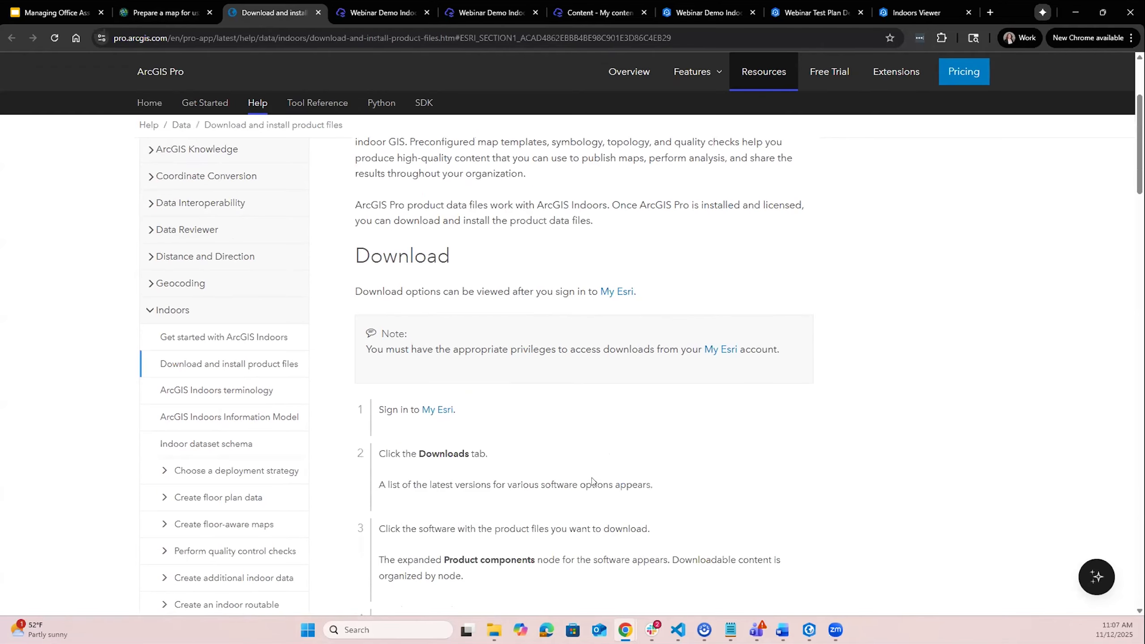
pyautogui.scroll(-2, 592, 480)
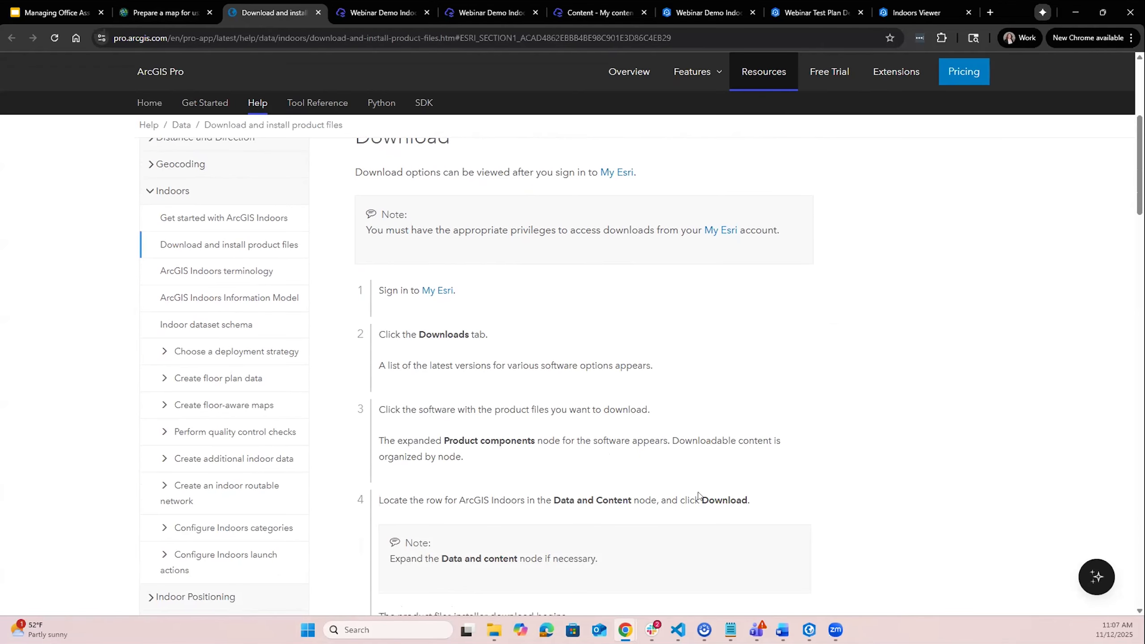
# - Switch to ArcGIS Pro and browse the 3.5 product files folder's map templates, sample data and symbology
pyautogui.click(808, 630)
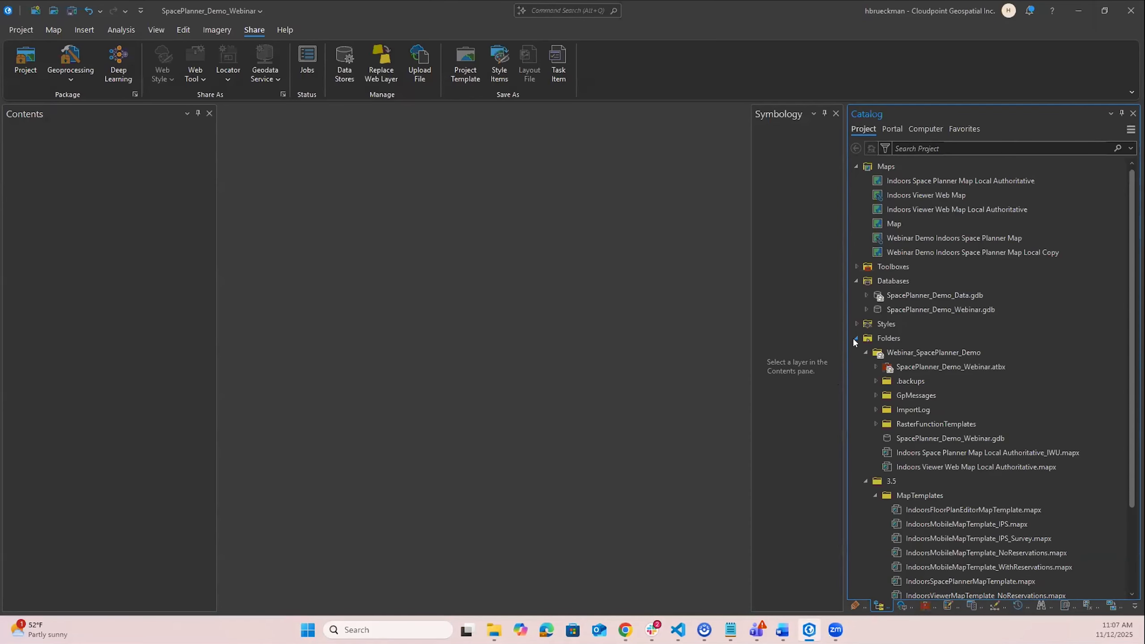
pyautogui.click(879, 482)
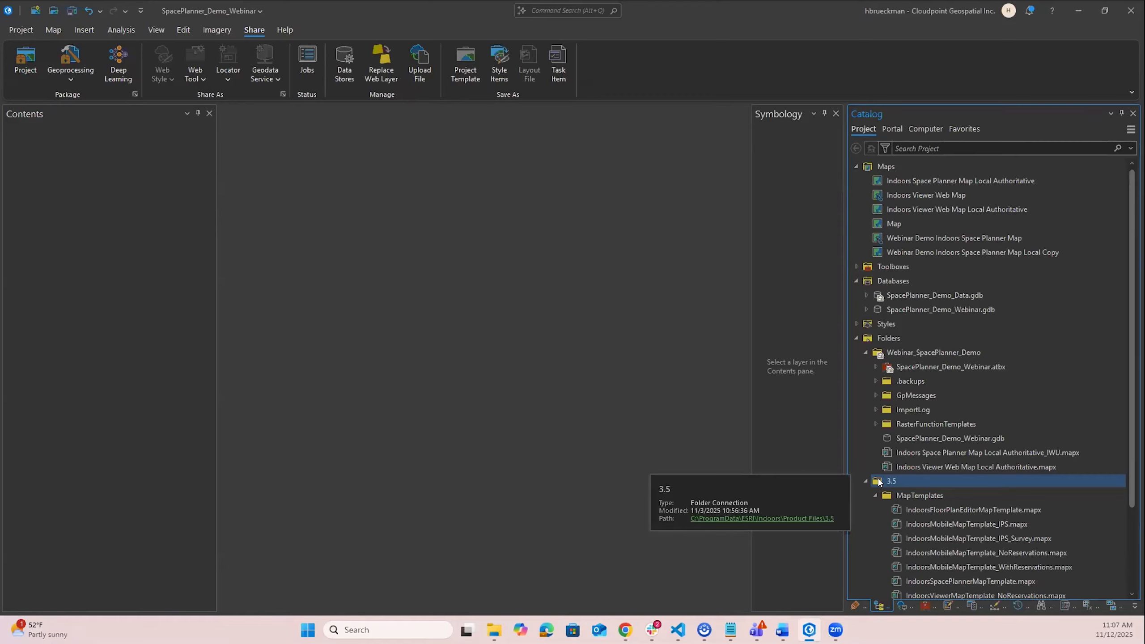
pyautogui.scroll(-3, 877, 476)
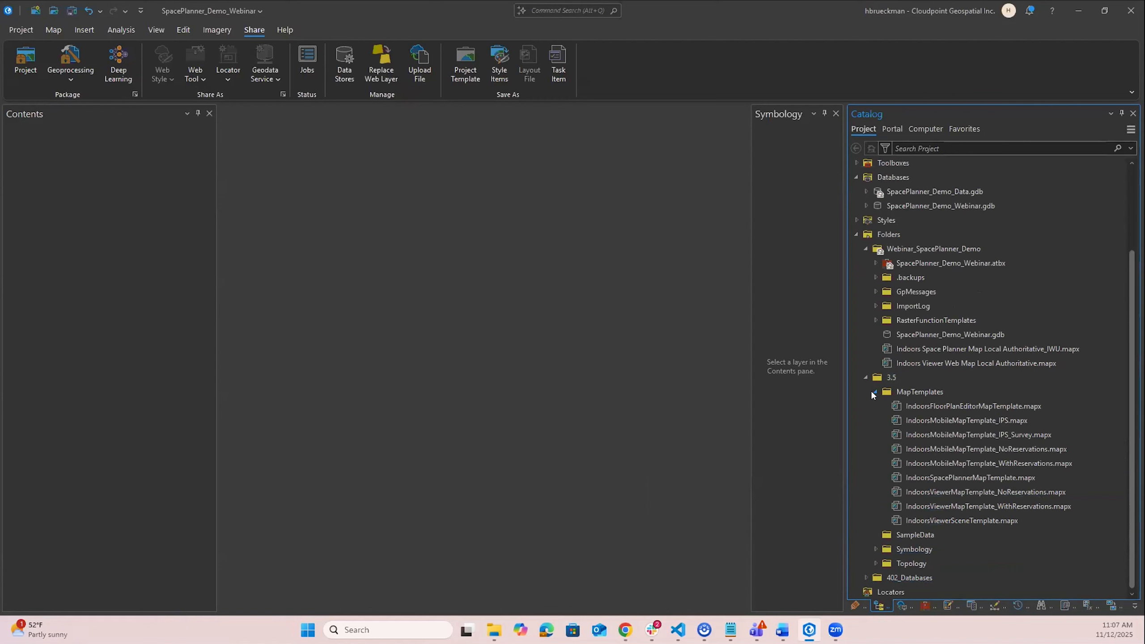
pyautogui.click(917, 391)
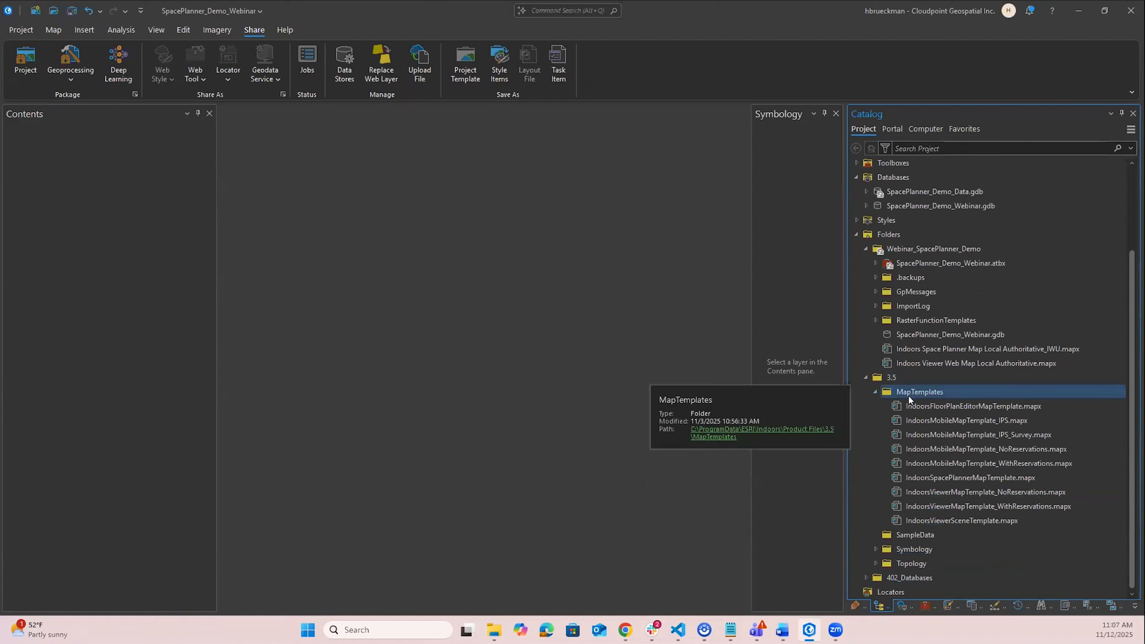
pyautogui.click(905, 404)
pyautogui.click(897, 524)
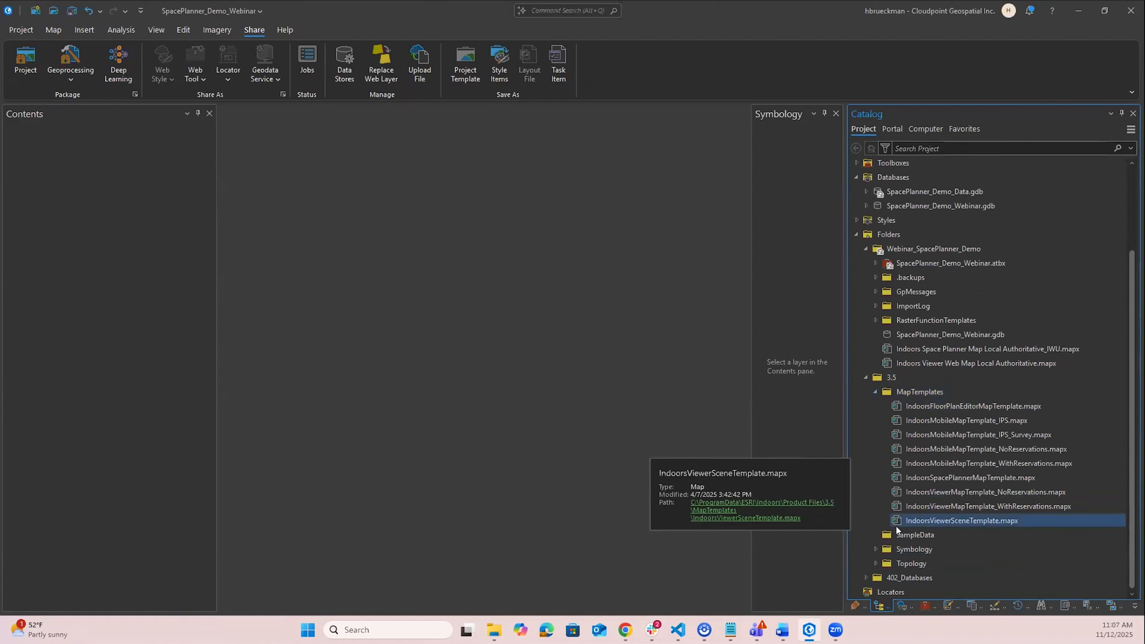
pyautogui.click(910, 478)
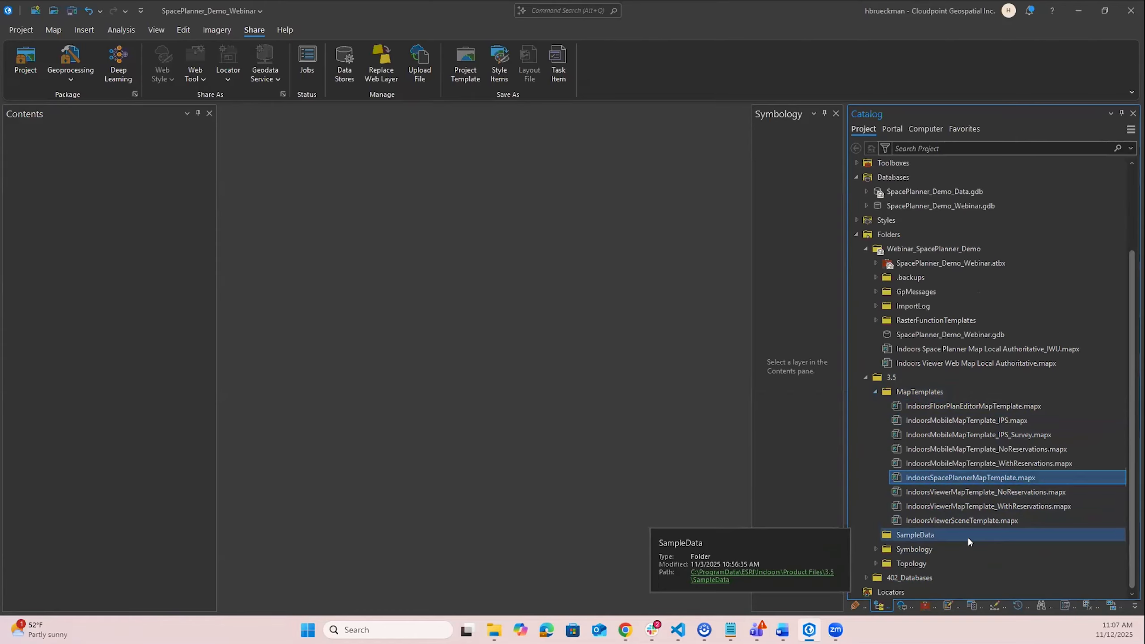
pyautogui.click(875, 548)
pyautogui.scroll(-3, 888, 550)
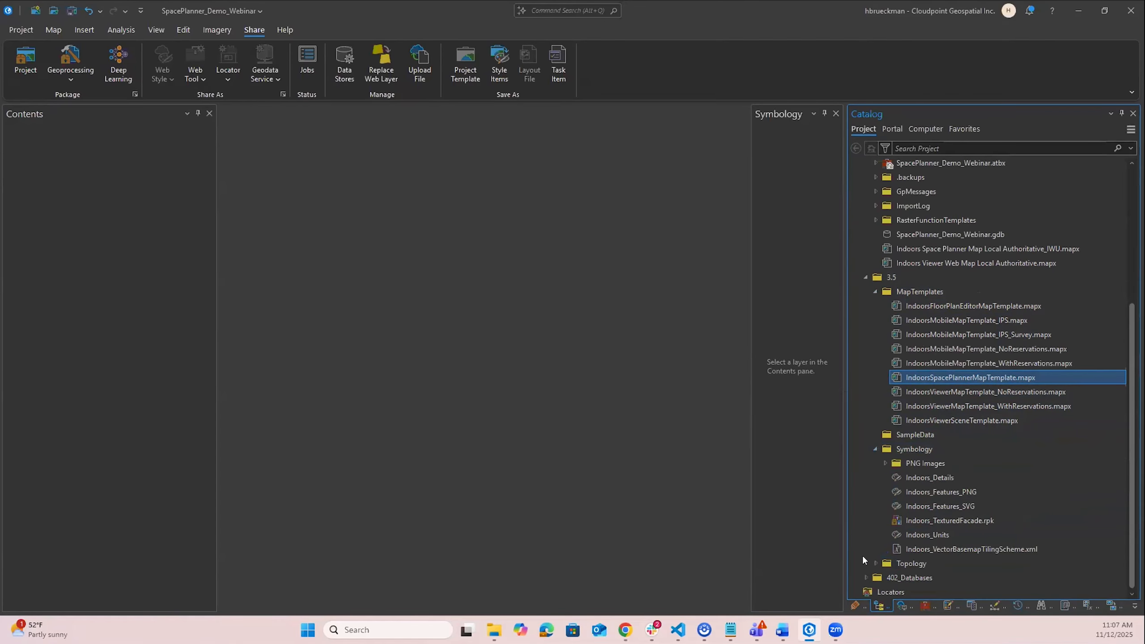
pyautogui.click(874, 565)
pyautogui.click(874, 563)
pyautogui.click(874, 449)
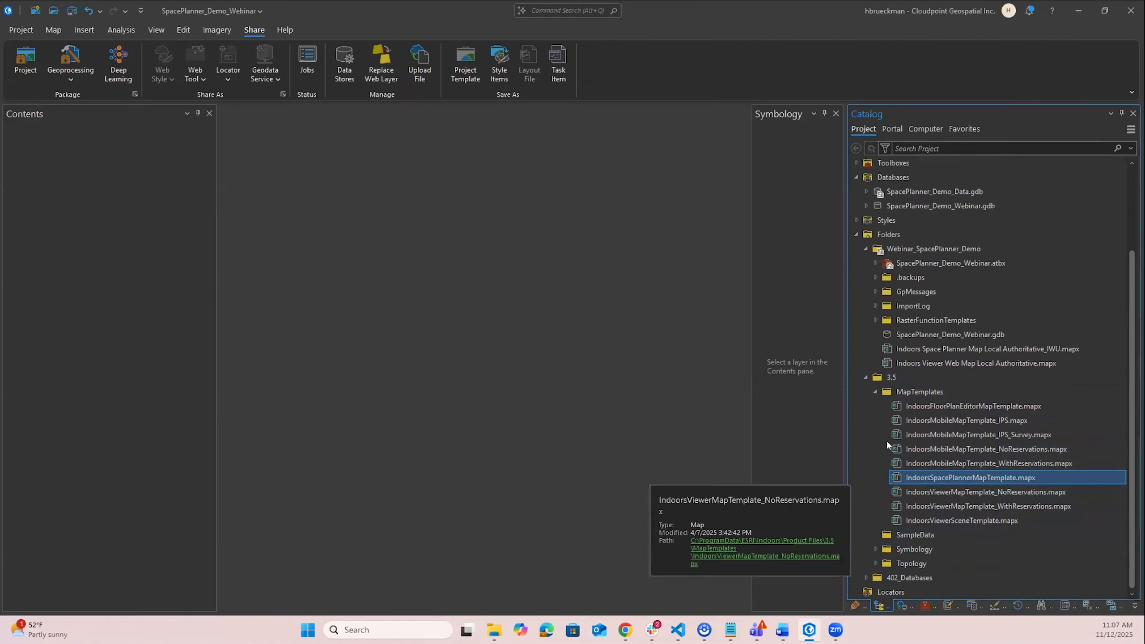
# - Copy IndoorsSpacePlannerMapTemplate.mapx and paste it into the Webinar_SpacePlanner_Demo project folder
pyautogui.rightClick(929, 481)
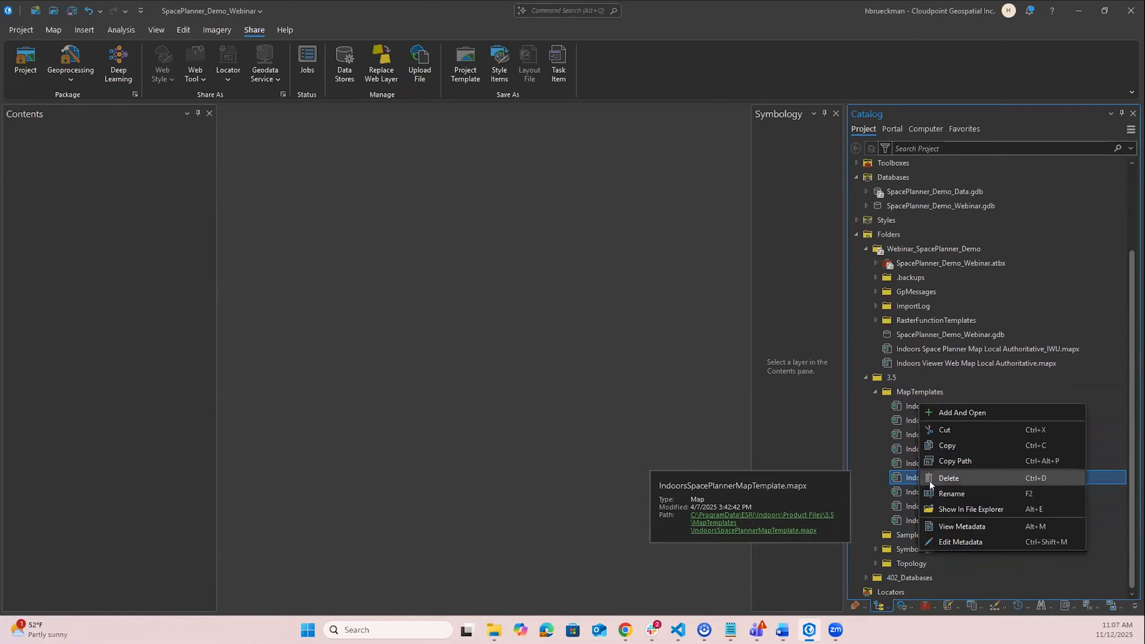
pyautogui.click(950, 446)
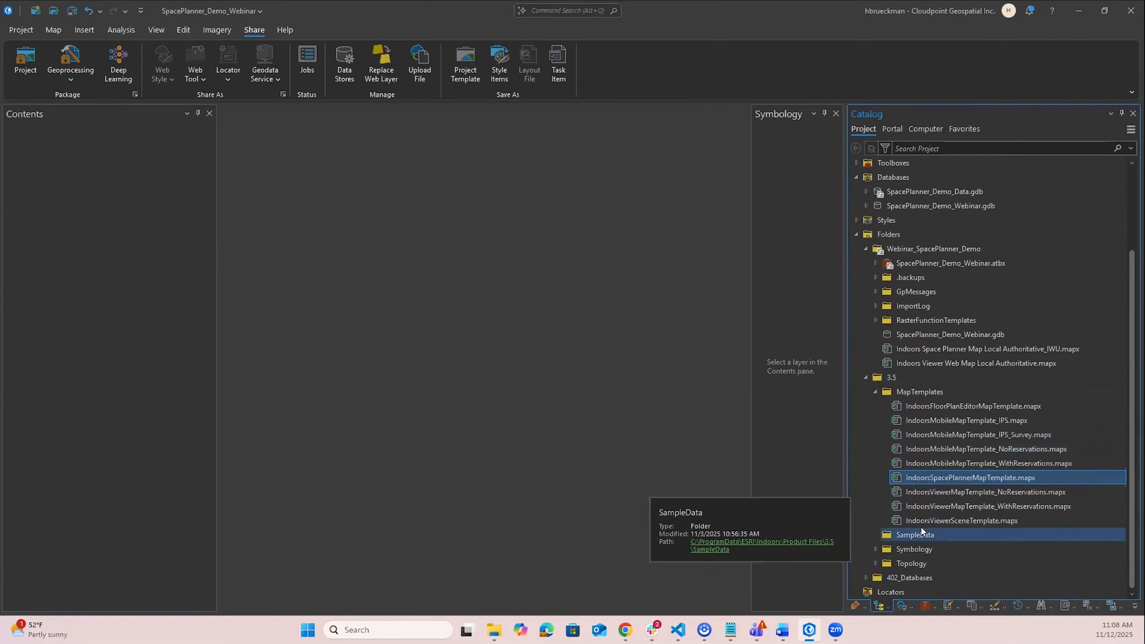
pyautogui.click(925, 248)
pyautogui.rightClick(925, 248)
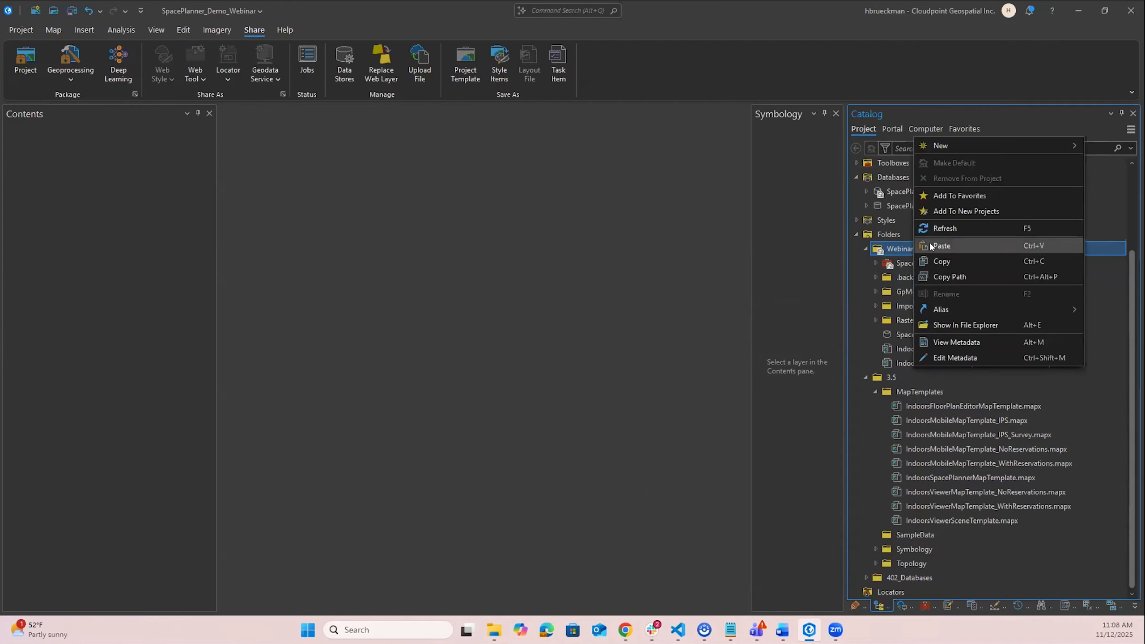
pyautogui.click(930, 246)
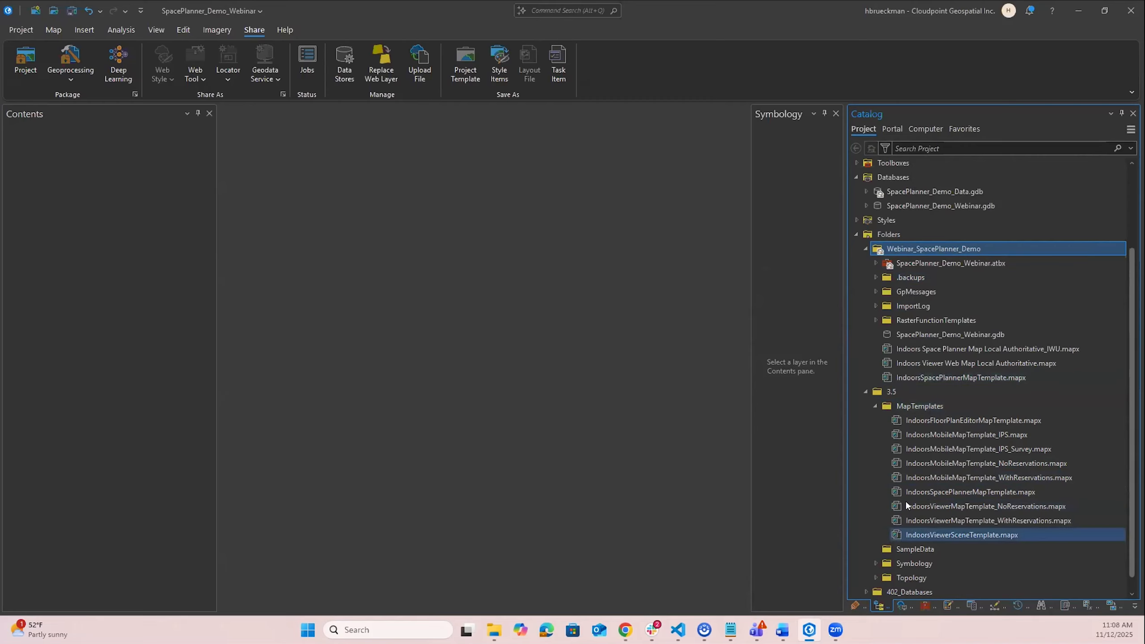
# - Add and open the copied Space Planner map template, then inspect its layers and standalone tables
pyautogui.rightClick(925, 377)
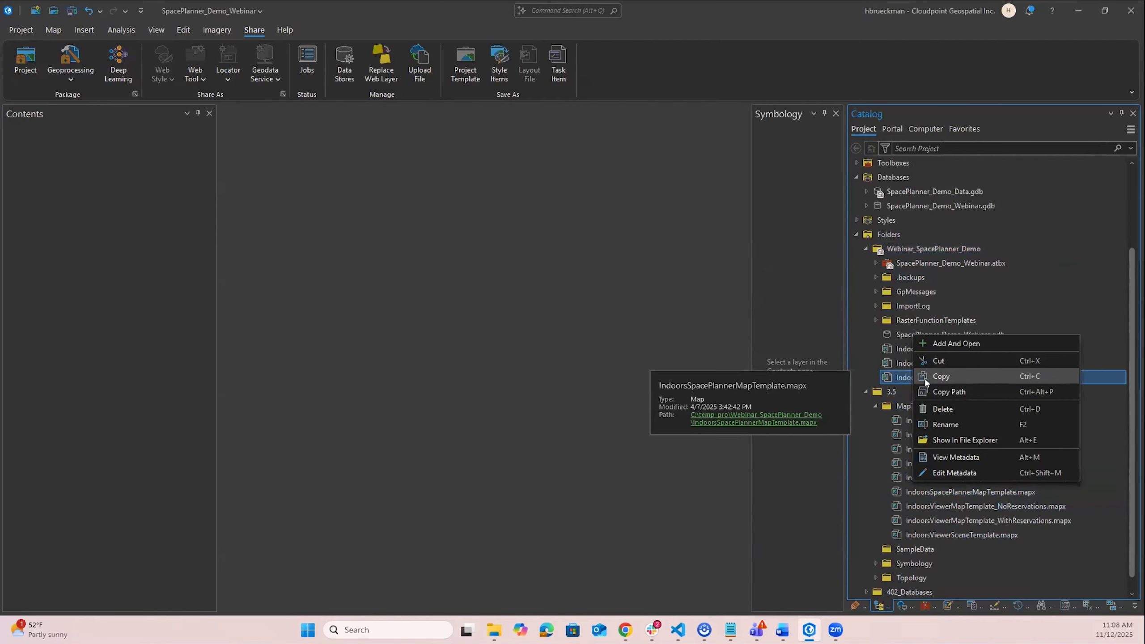
pyautogui.click(954, 343)
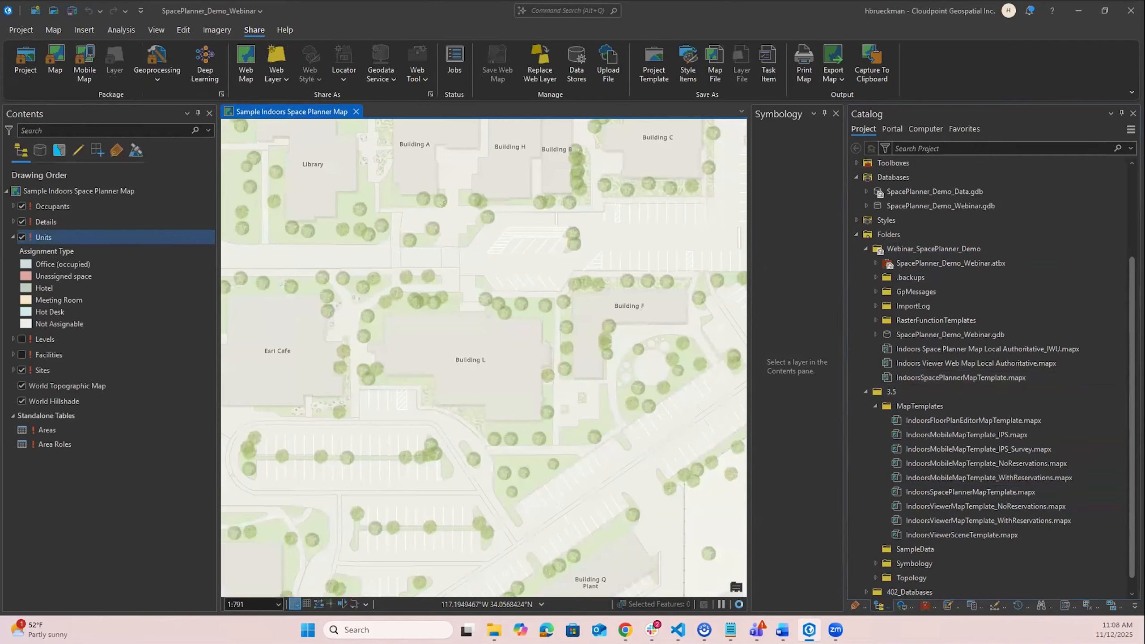
pyautogui.click(42, 206)
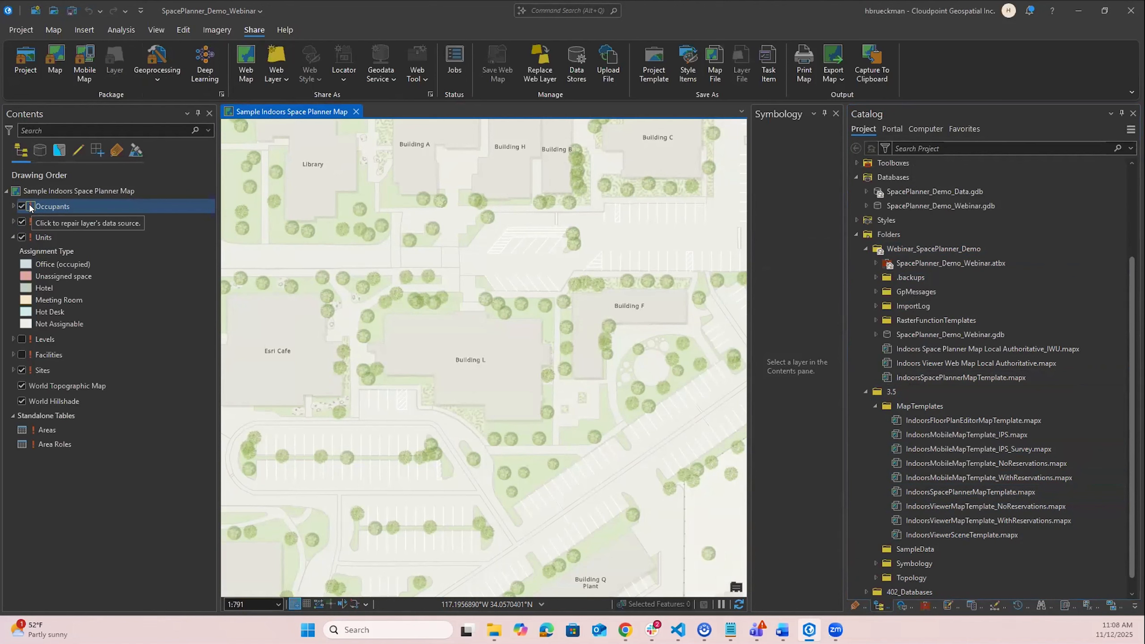
pyautogui.click(91, 415)
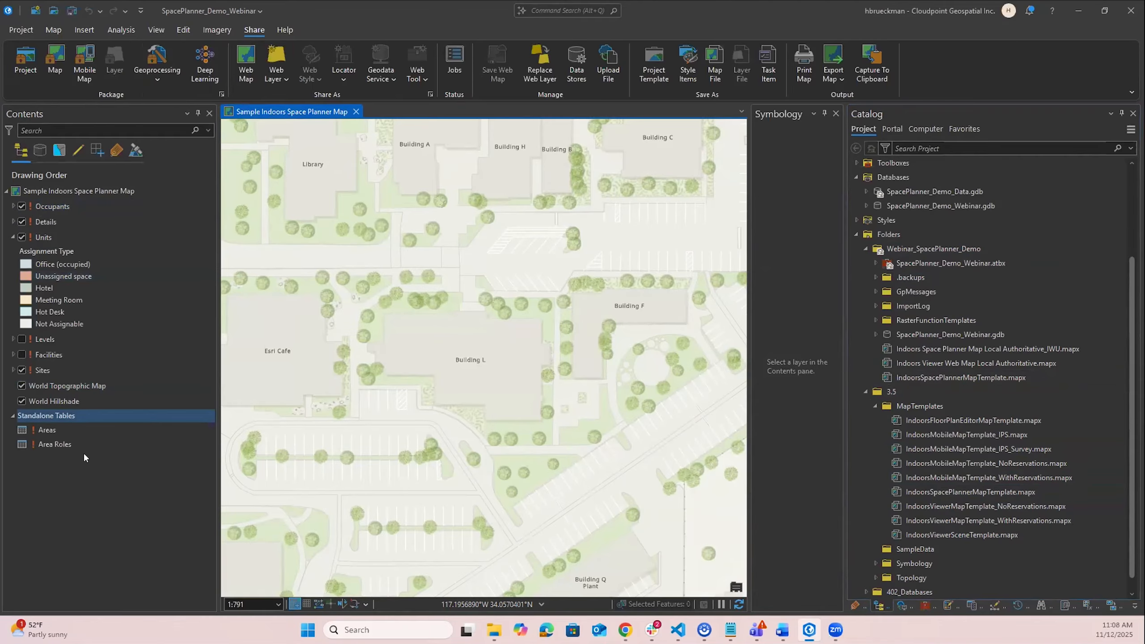
pyautogui.click(59, 234)
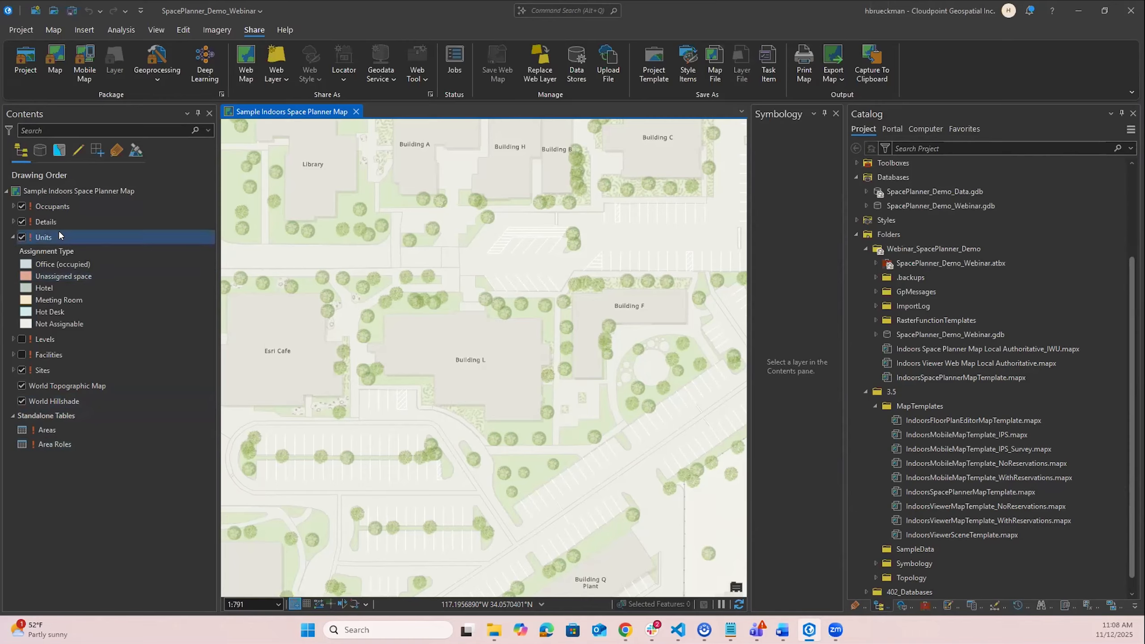
pyautogui.click(51, 205)
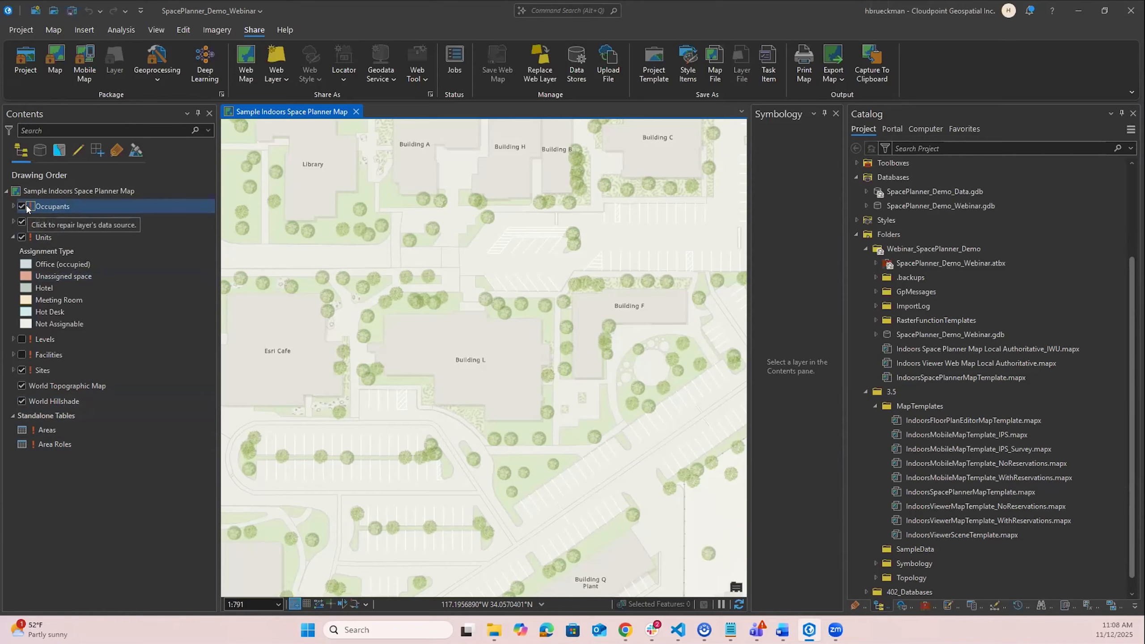
# - Repair the Occupants layer's data source to the Occupants feature class in SpacePlanner_Demo_Data.gdb's Indoors dataset
pyautogui.click(863, 191)
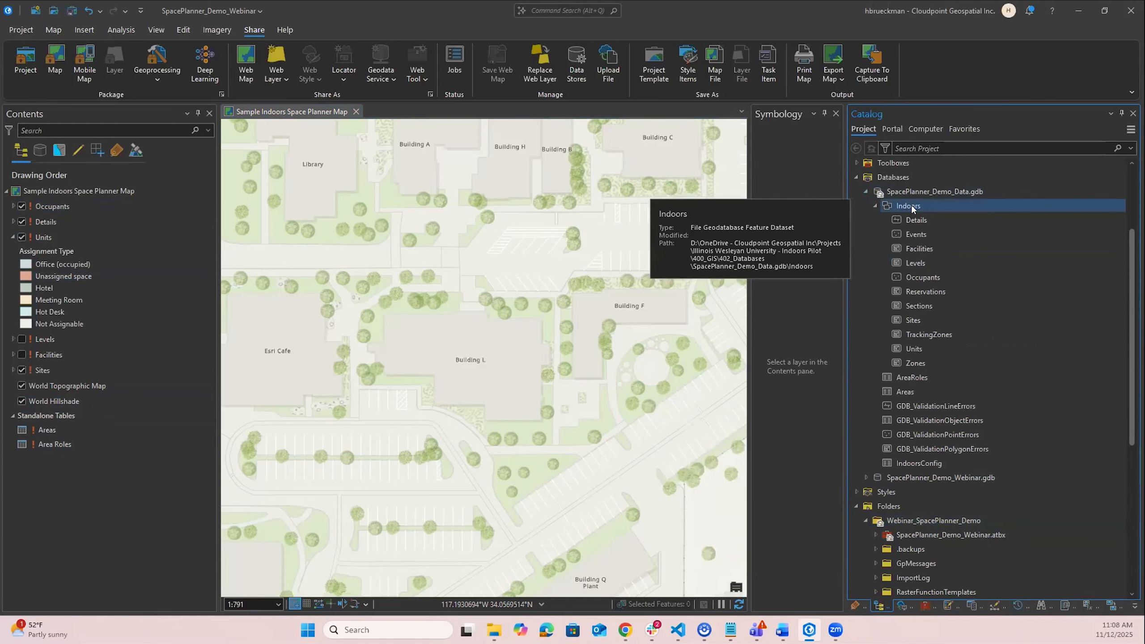
pyautogui.click(918, 215)
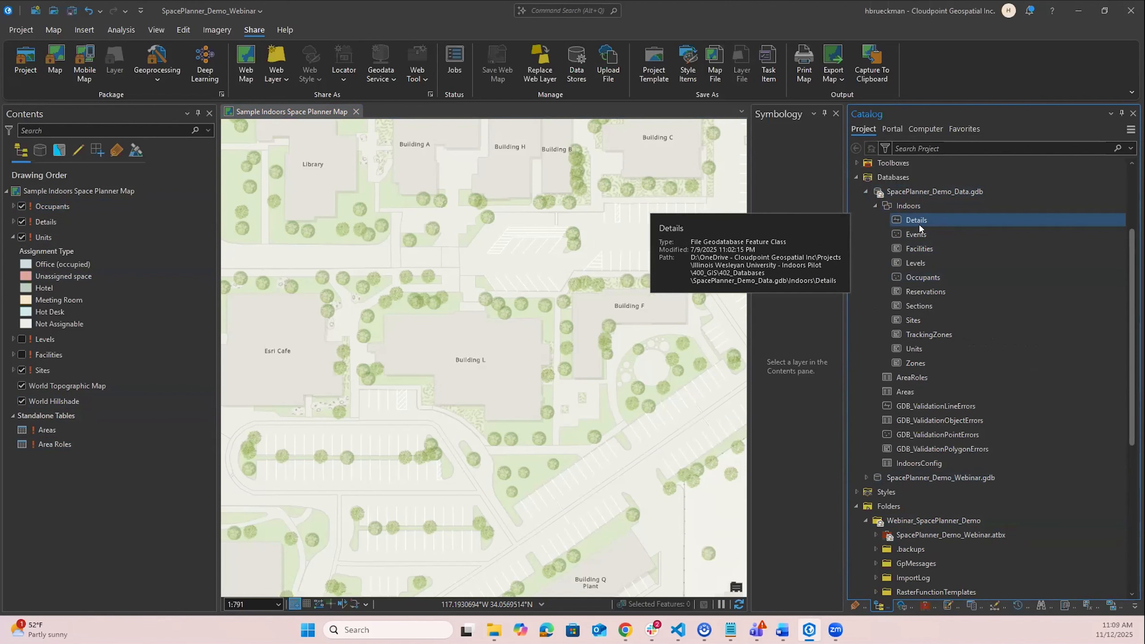
pyautogui.click(30, 206)
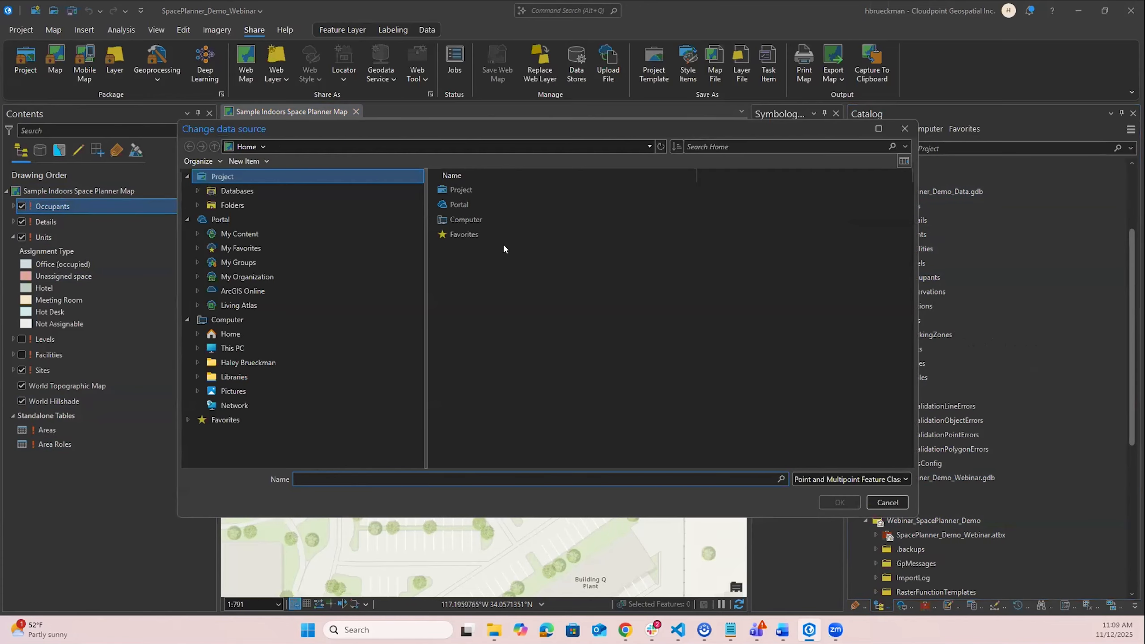
pyautogui.doubleClick(493, 190)
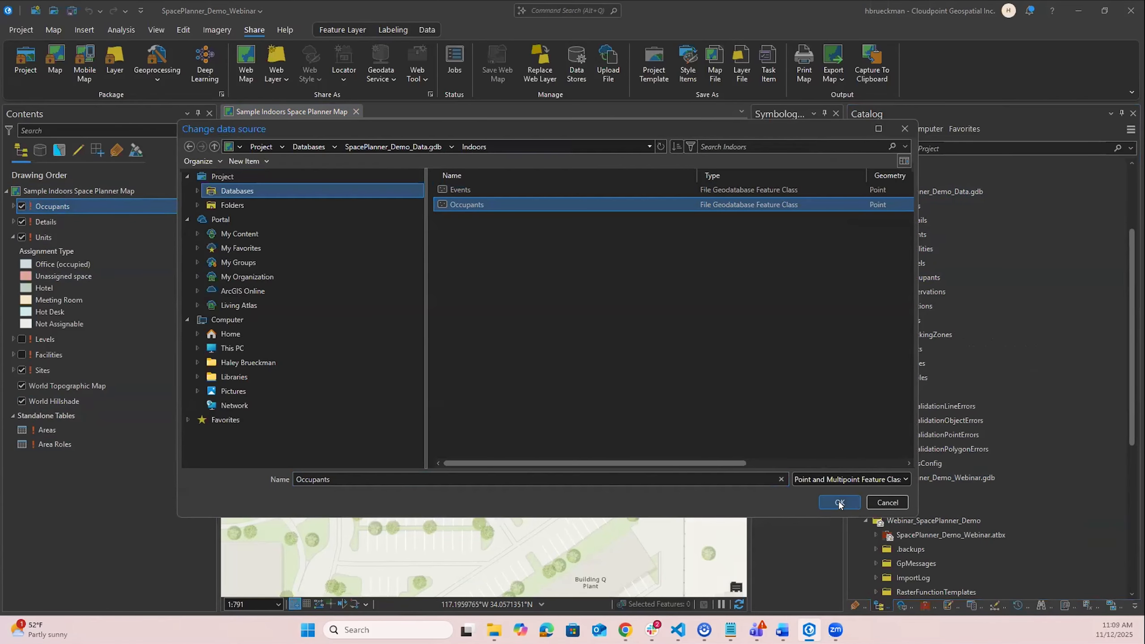
pyautogui.click(839, 501)
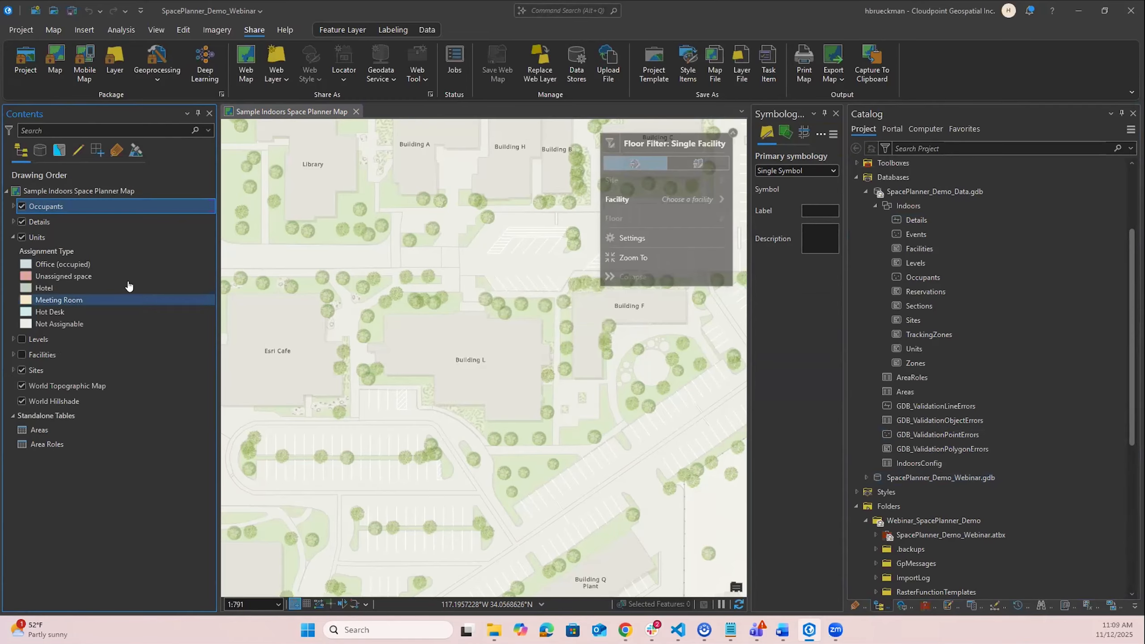
# - Zoom to the Occupants layer's extent on the map
pyautogui.rightClick(121, 206)
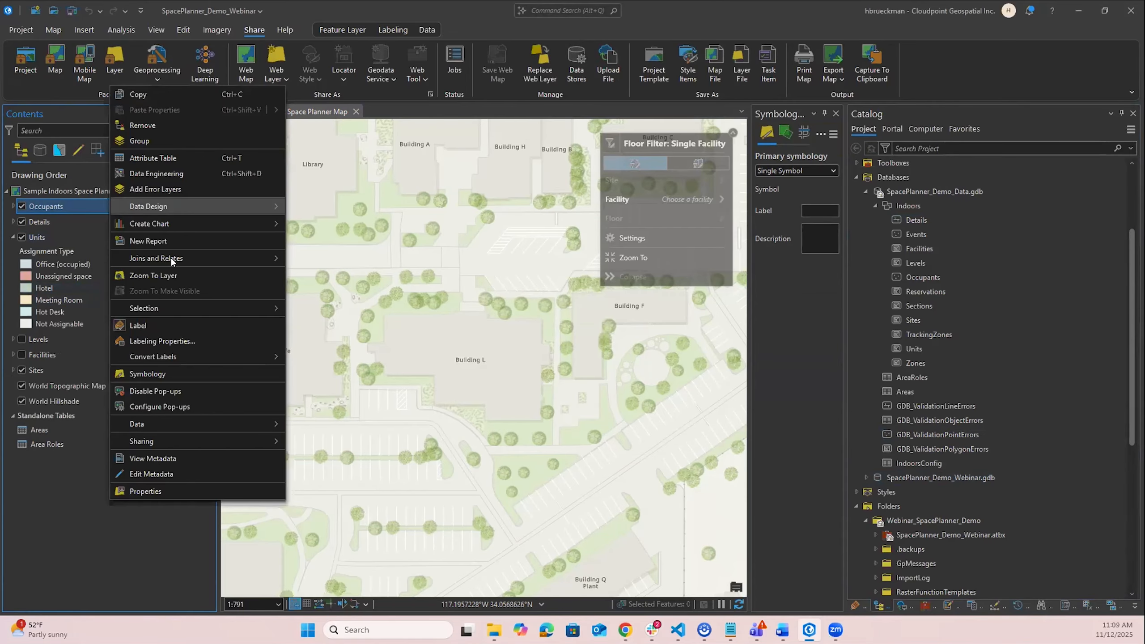
pyautogui.click(172, 273)
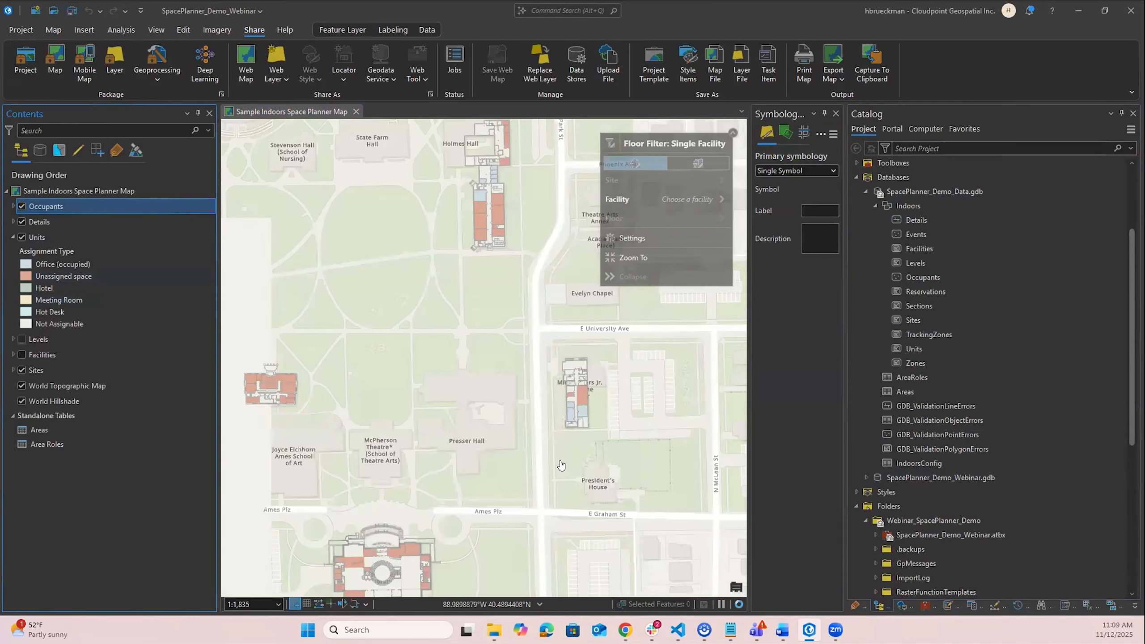
pyautogui.scroll(-3, 431, 383)
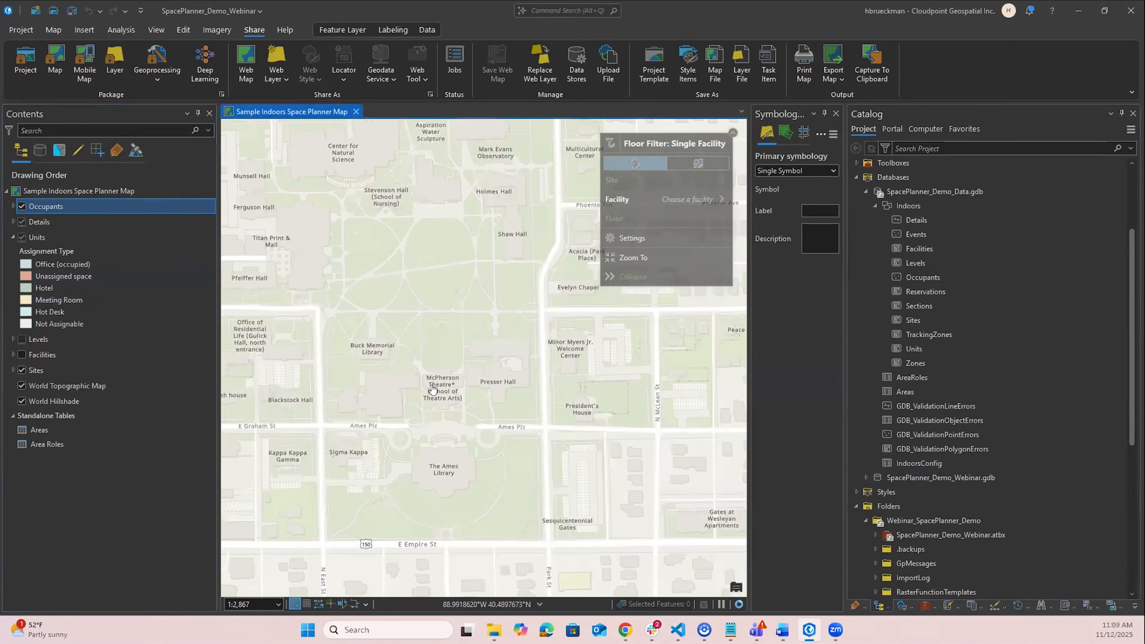
pyautogui.scroll(3, 432, 390)
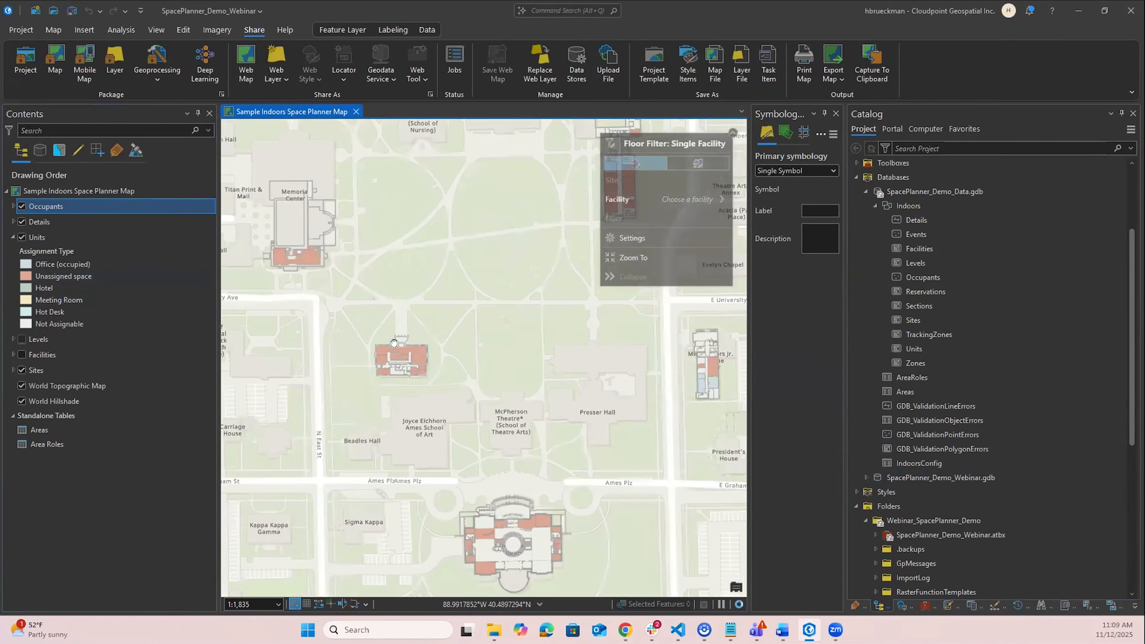
pyautogui.moveTo(374, 338); pyautogui.dragTo(352, 345)
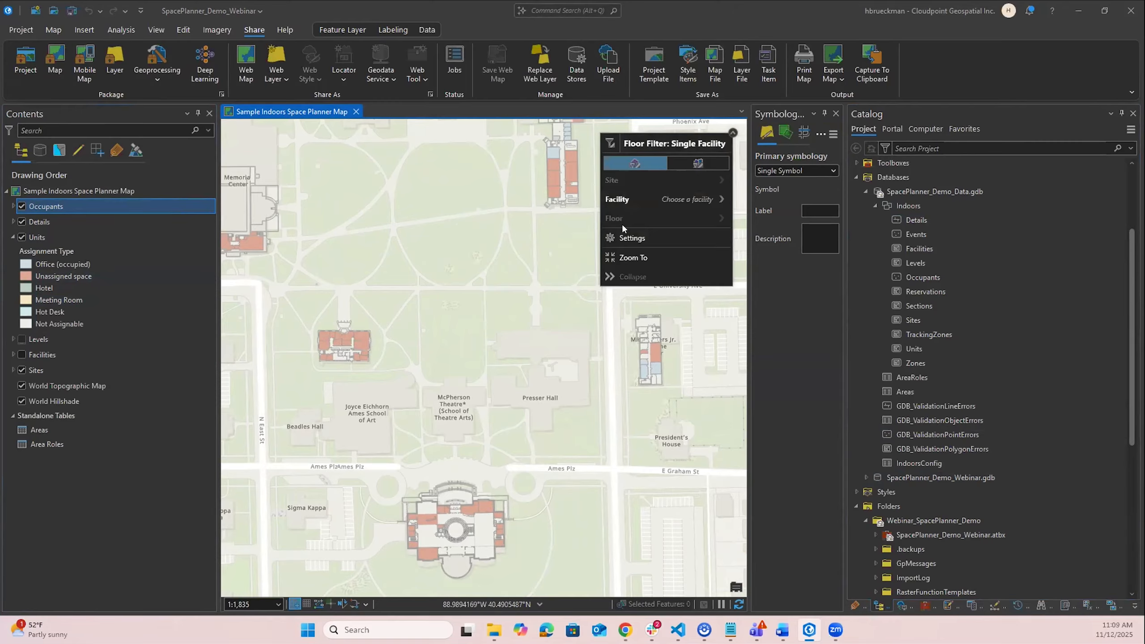
# - Set the floor filter to the Holmes Hall facility and its First Floor
pyautogui.click(720, 199)
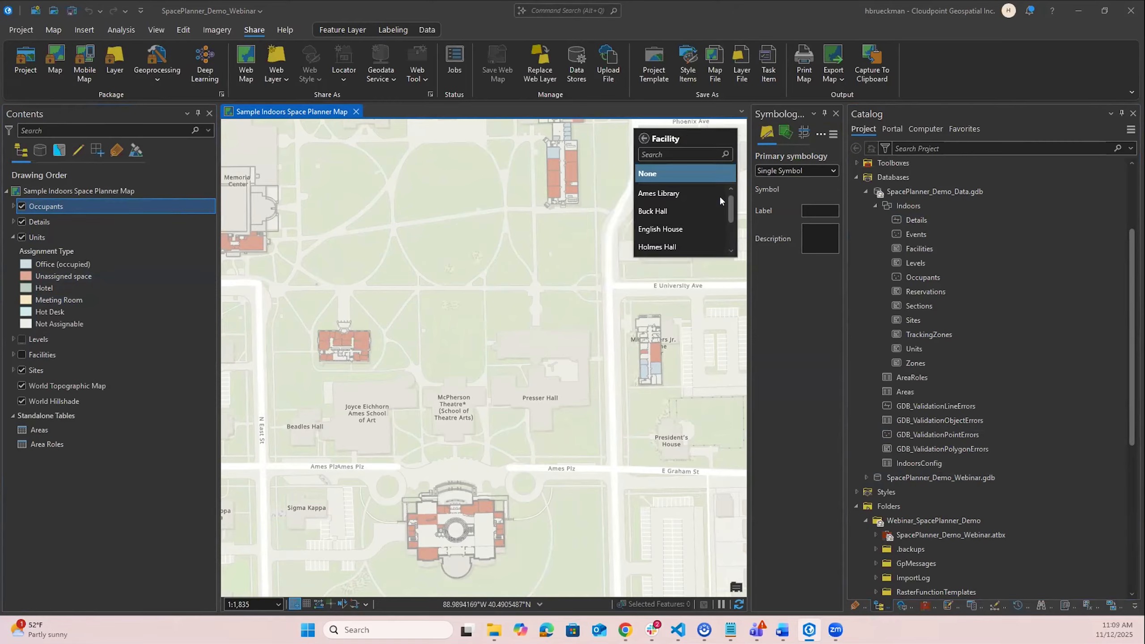
pyautogui.click(656, 247)
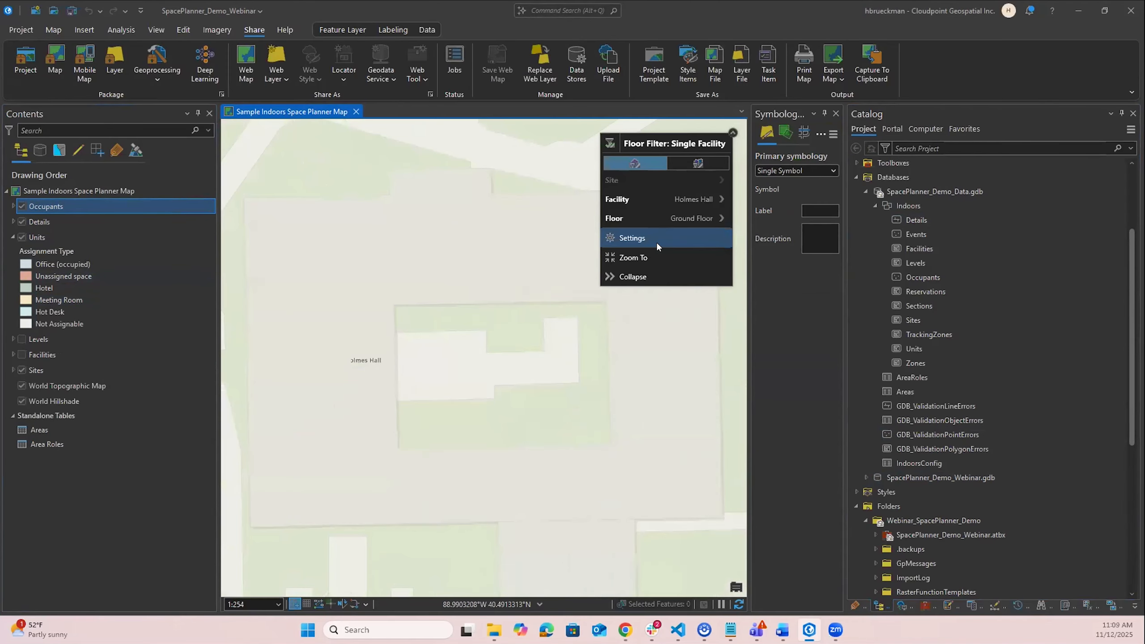
pyautogui.click(719, 221)
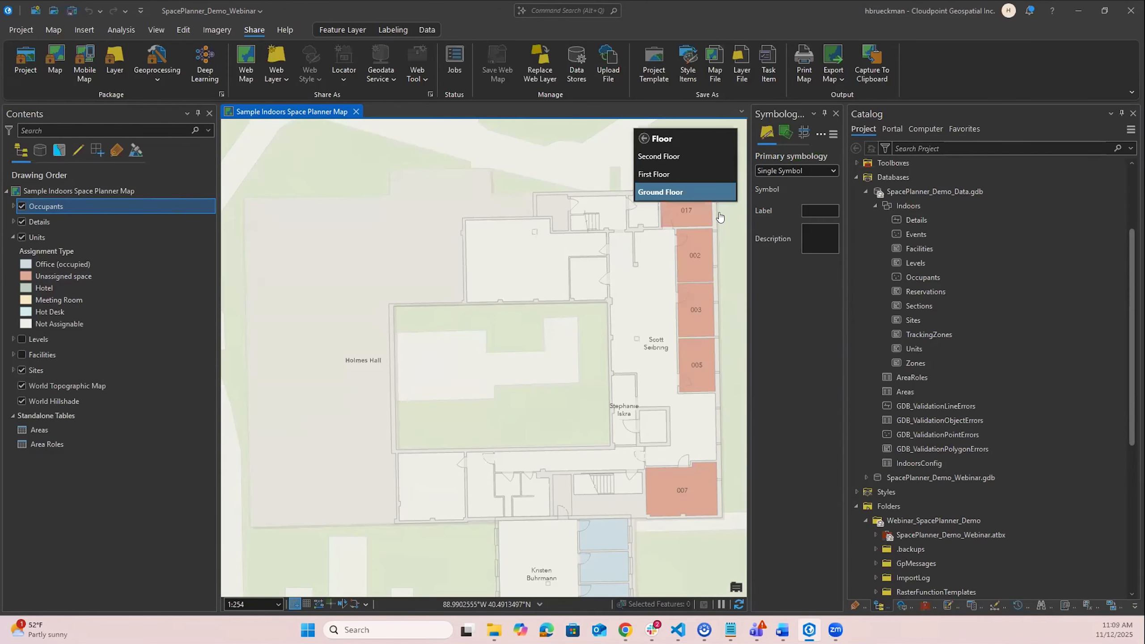
pyautogui.click(696, 174)
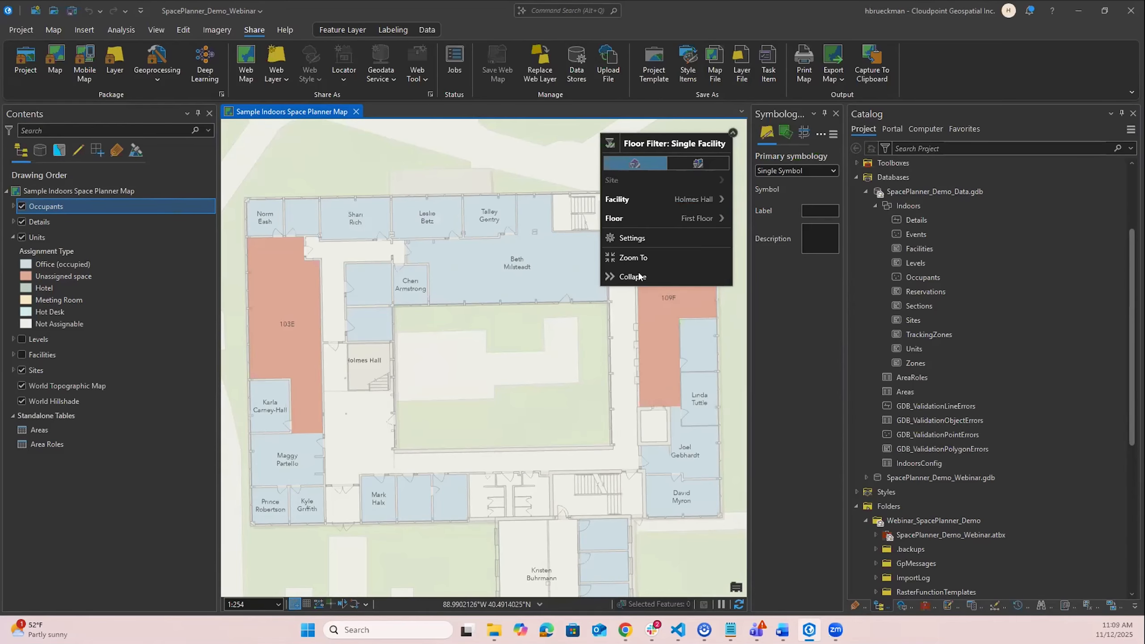
pyautogui.moveTo(439, 387); pyautogui.dragTo(468, 450)
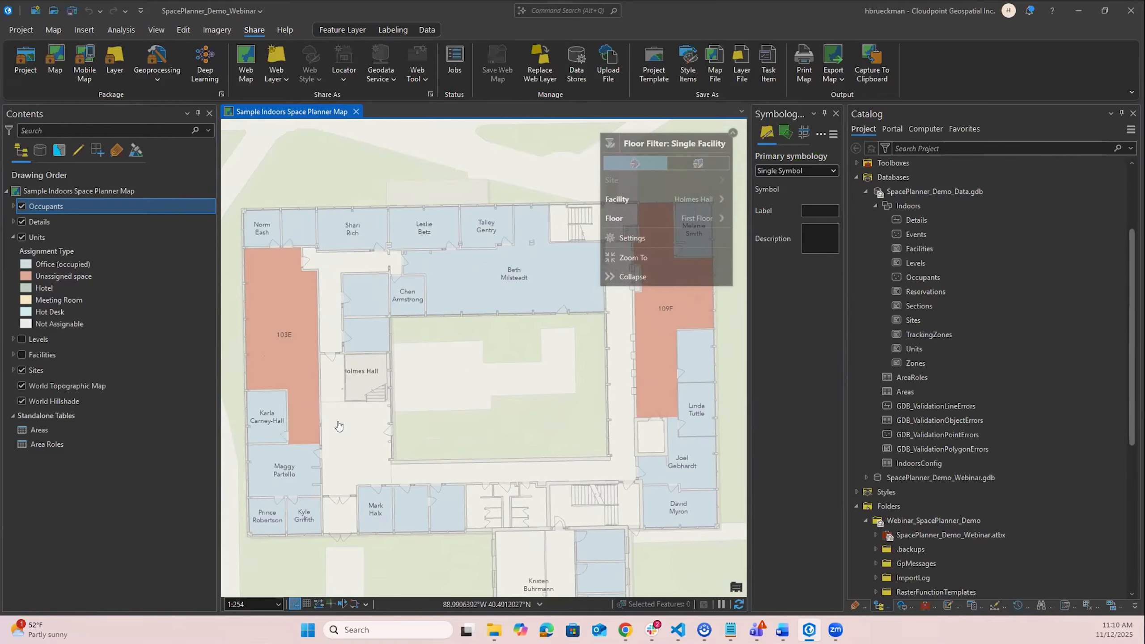
# - Open the Occupants attribute table, review its Unit ID and Level ID values, and close it
pyautogui.click(13, 205)
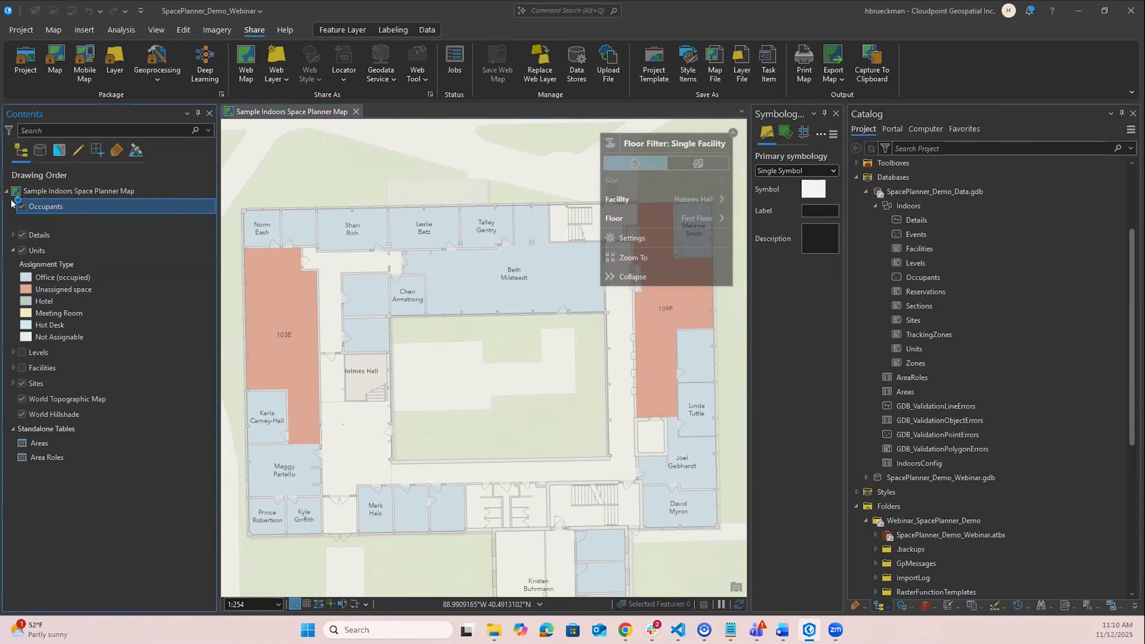
pyautogui.rightClick(69, 207)
pyautogui.click(115, 262)
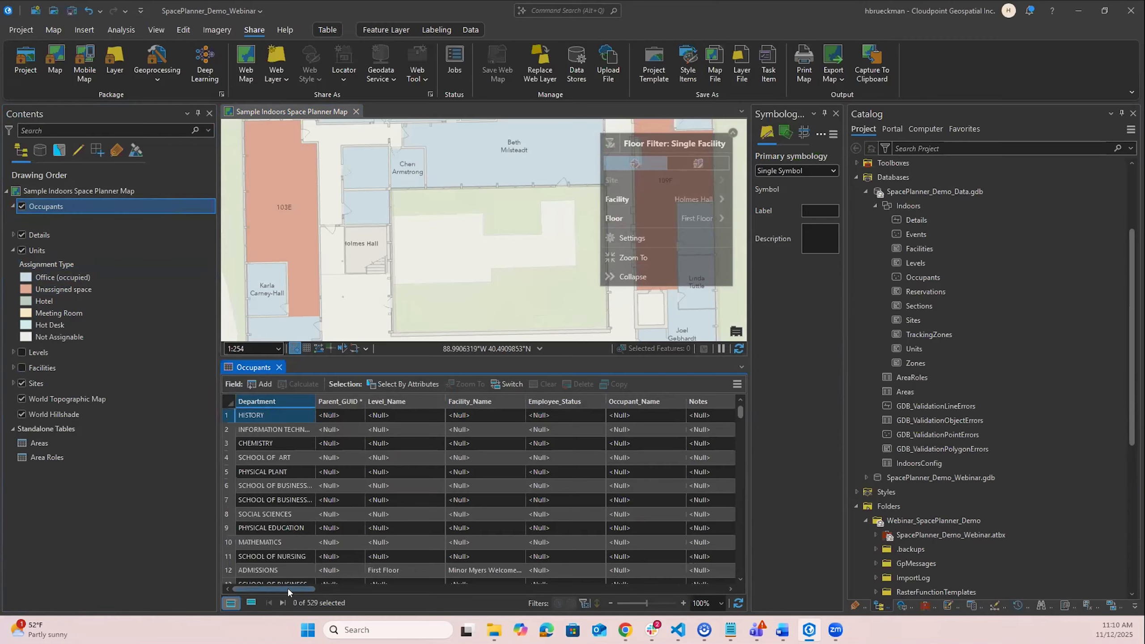
pyautogui.click(86, 244)
pyautogui.moveTo(286, 587); pyautogui.dragTo(692, 643)
pyautogui.moveTo(553, 605); pyautogui.dragTo(530, 583)
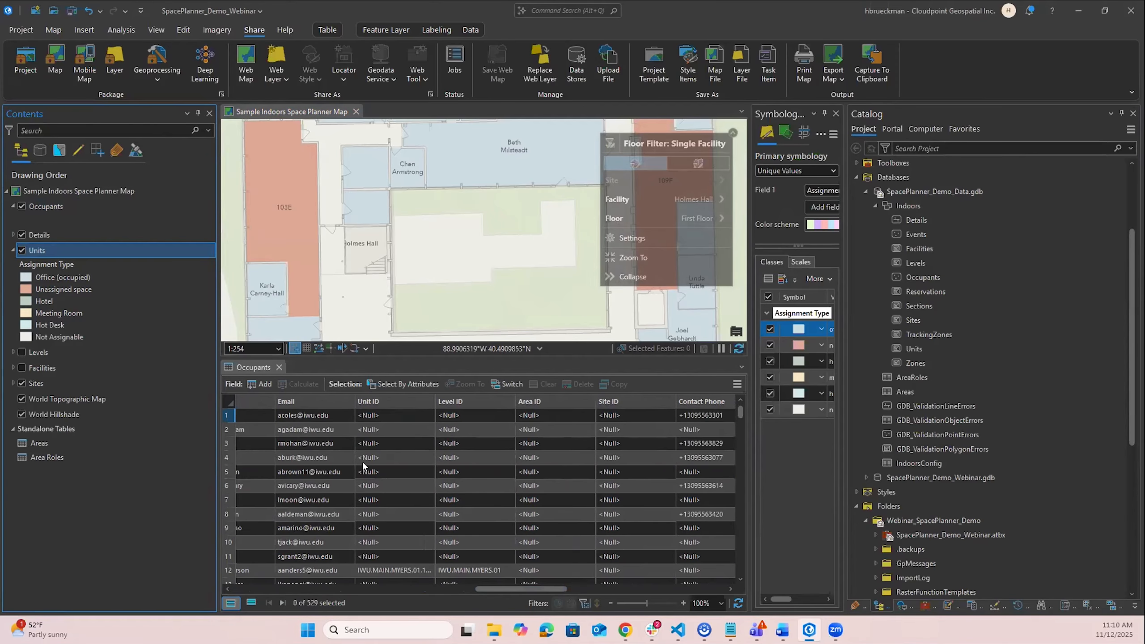
pyautogui.scroll(-3, 364, 469)
pyautogui.click(404, 473)
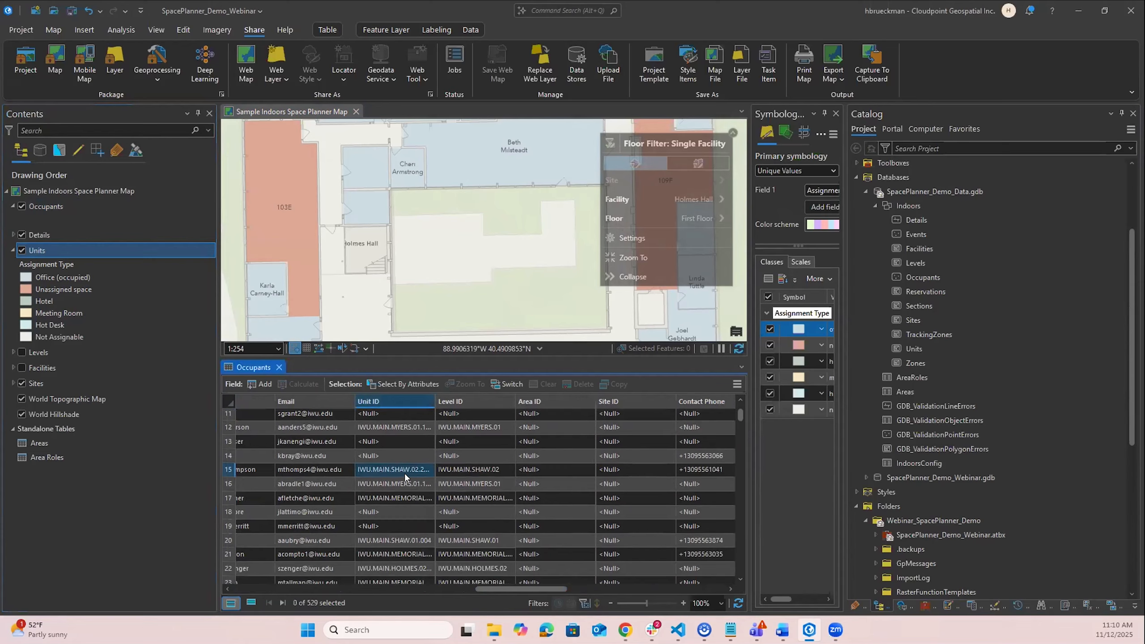
pyautogui.doubleClick(435, 401)
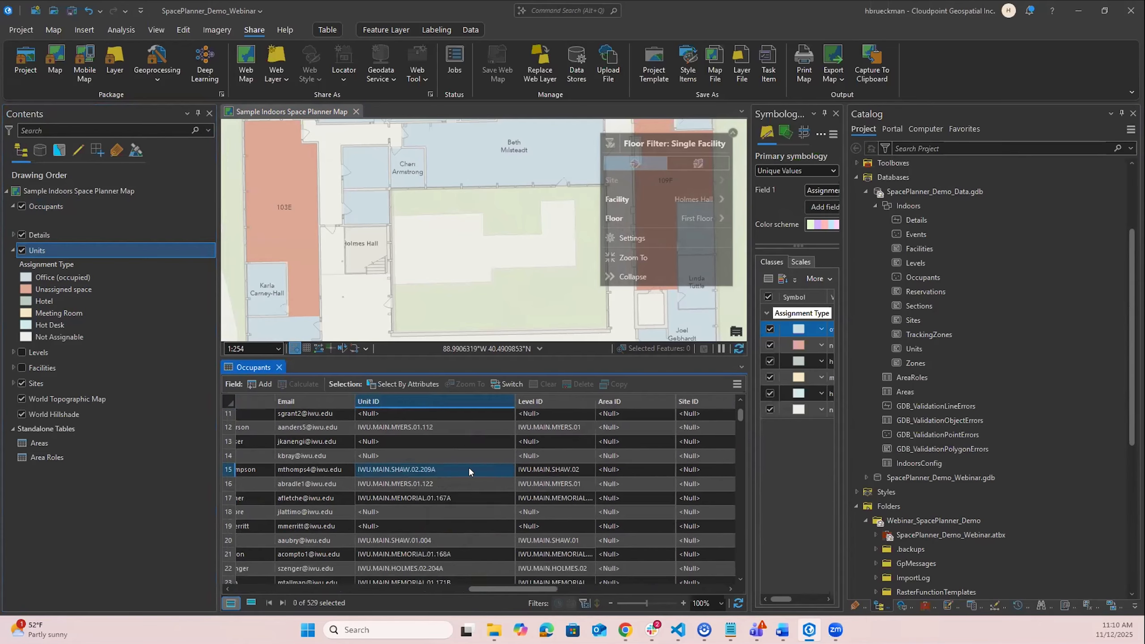
pyautogui.click(411, 483)
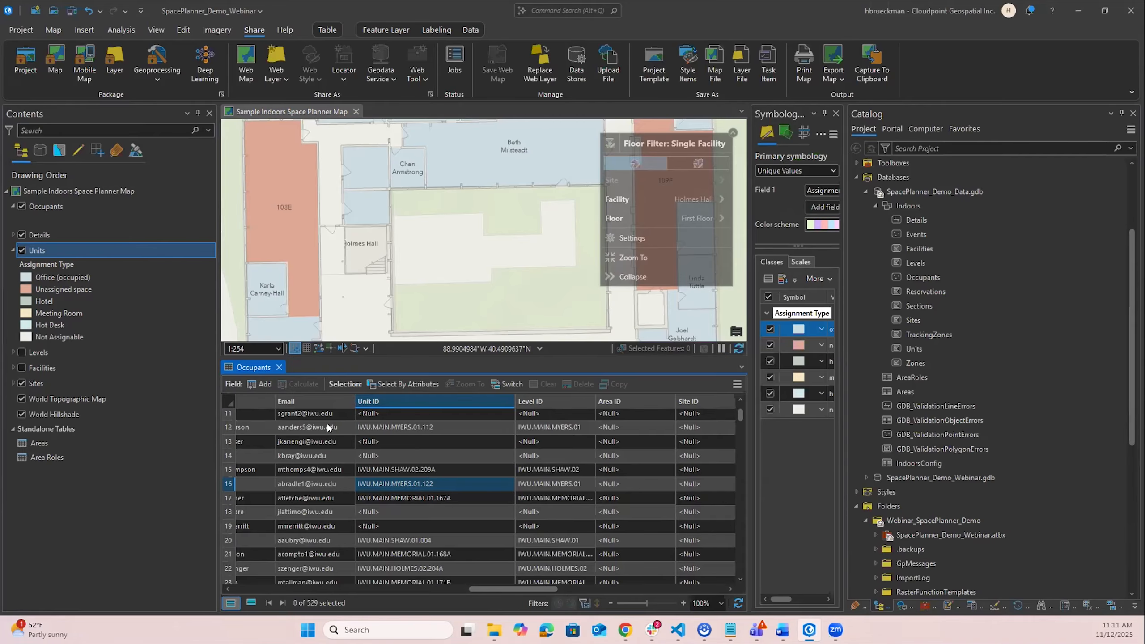
pyautogui.click(279, 367)
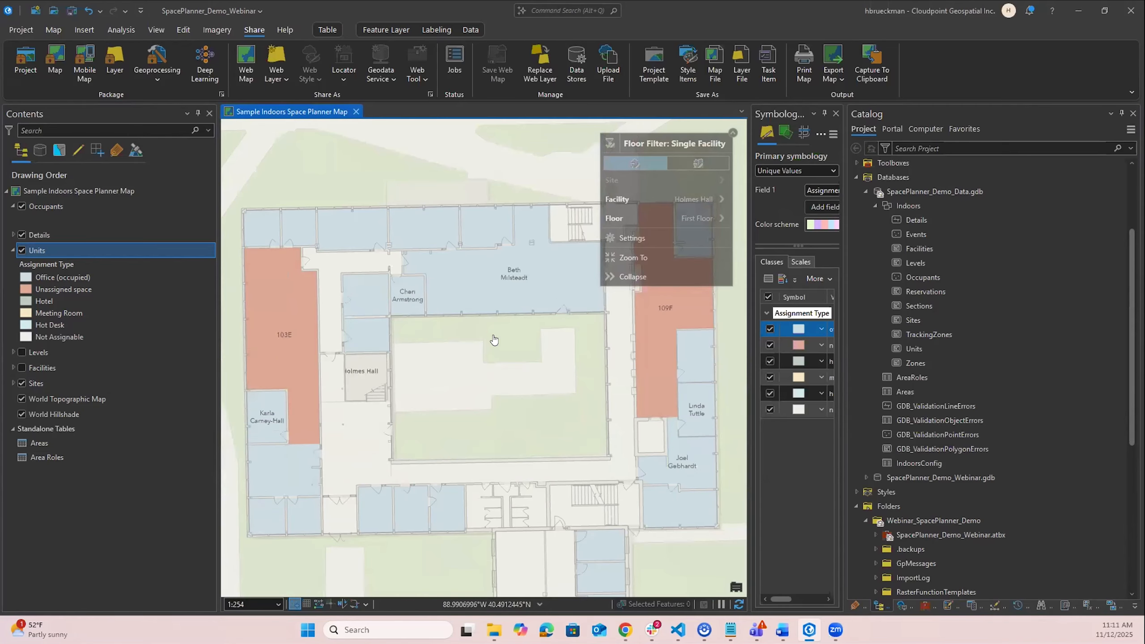
# - Add the Reservations feature class from the Indoors dataset to the map
pyautogui.scroll(-3, 544, 303)
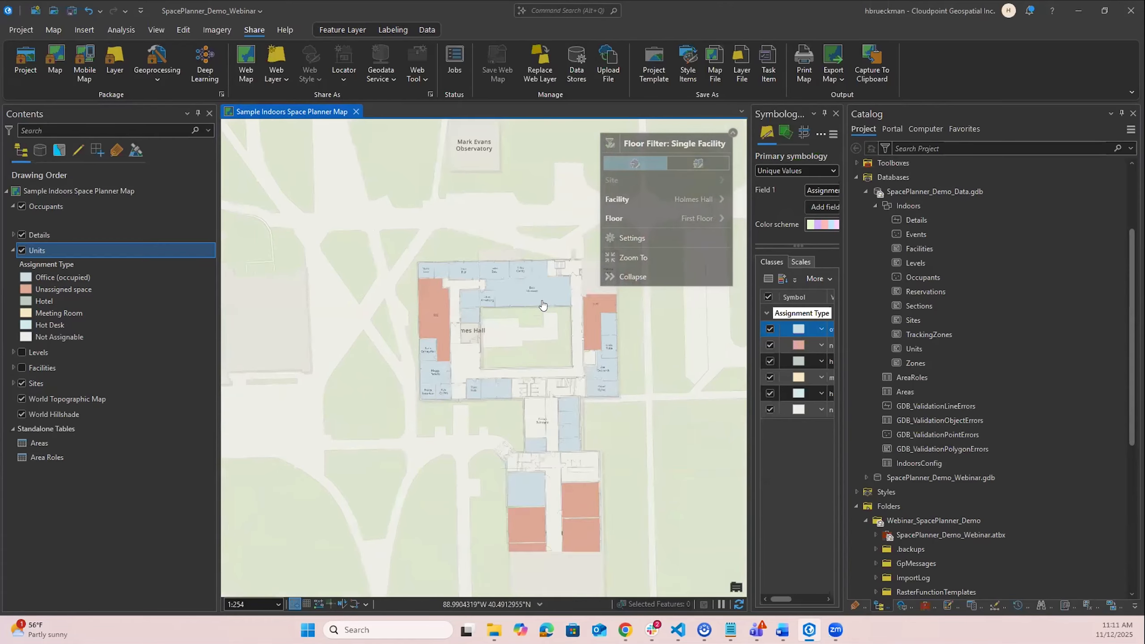
pyautogui.scroll(-3, 542, 305)
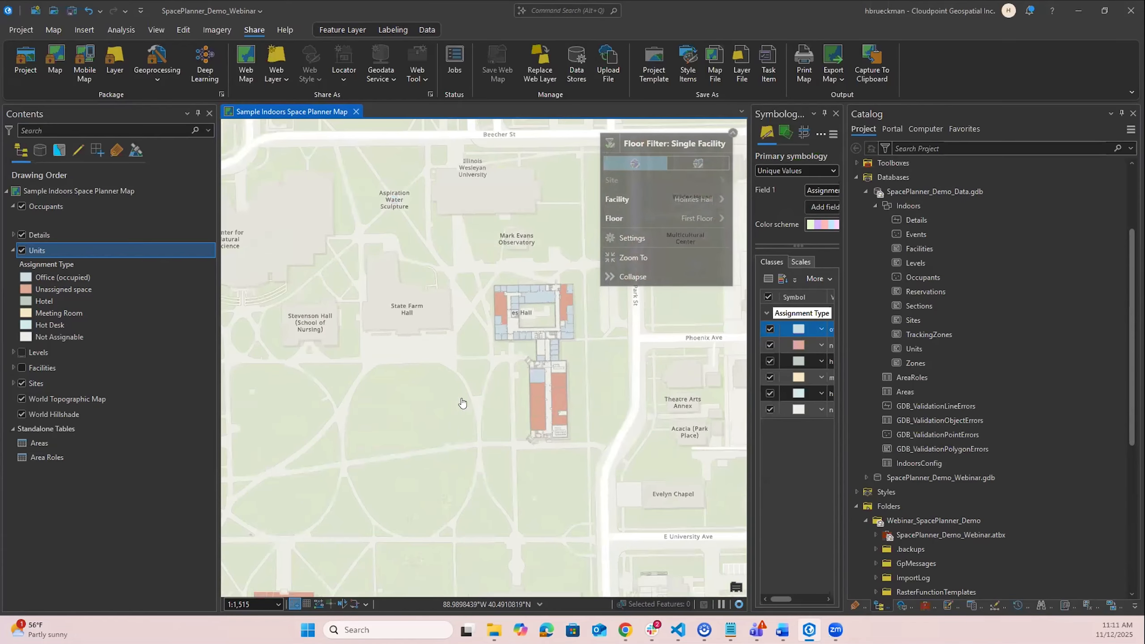
pyautogui.moveTo(546, 439); pyautogui.dragTo(621, 451)
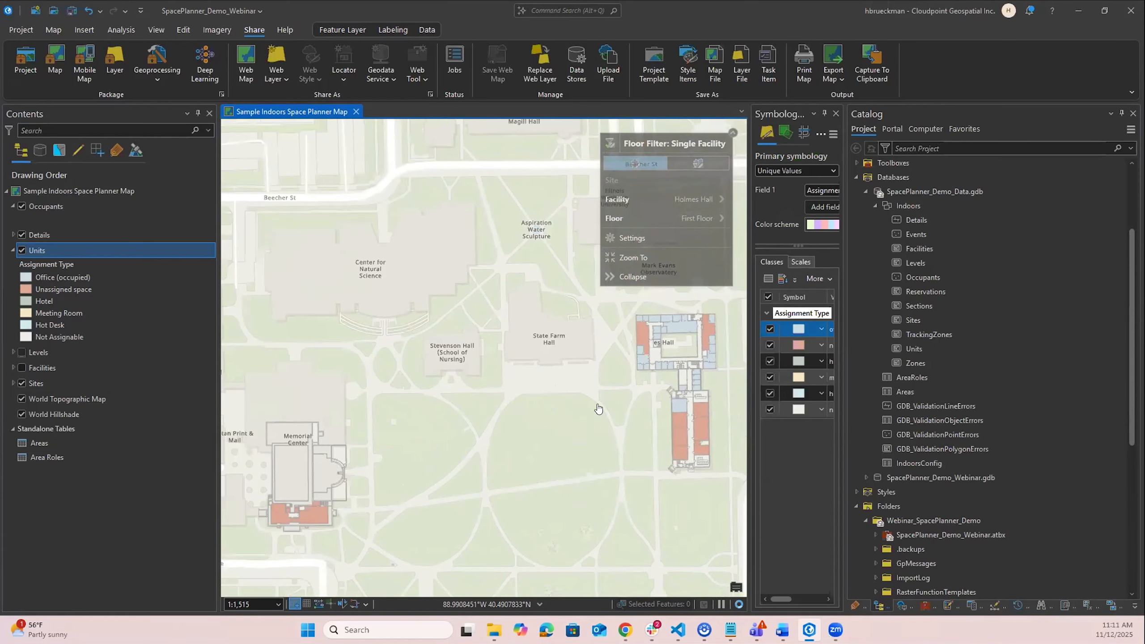
pyautogui.moveTo(544, 410); pyautogui.dragTo(485, 409)
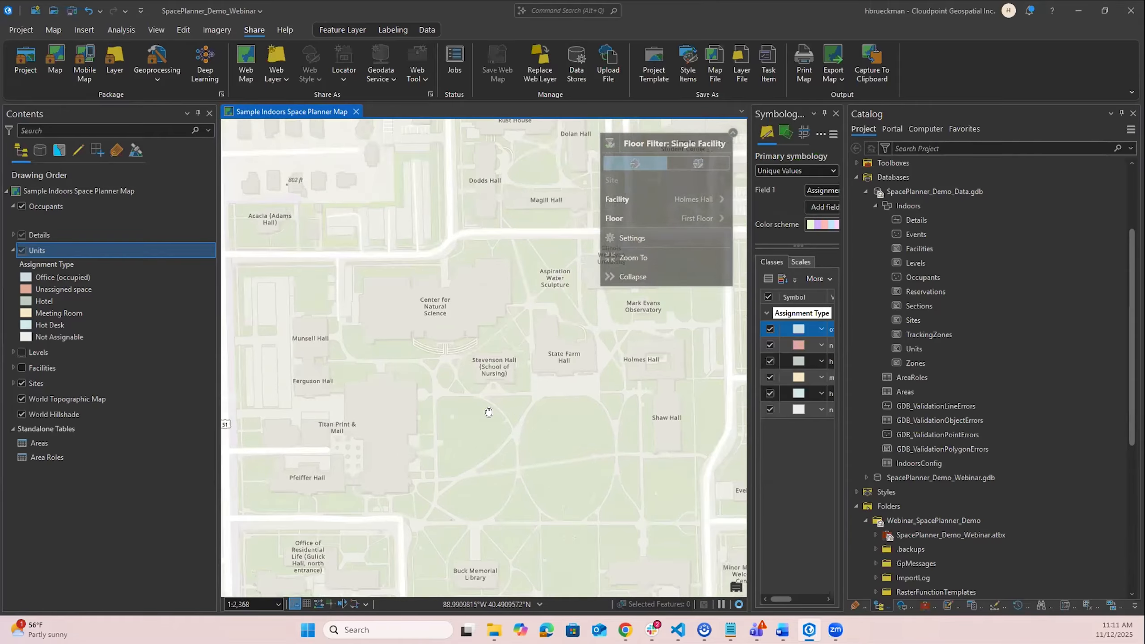
pyautogui.click(935, 293)
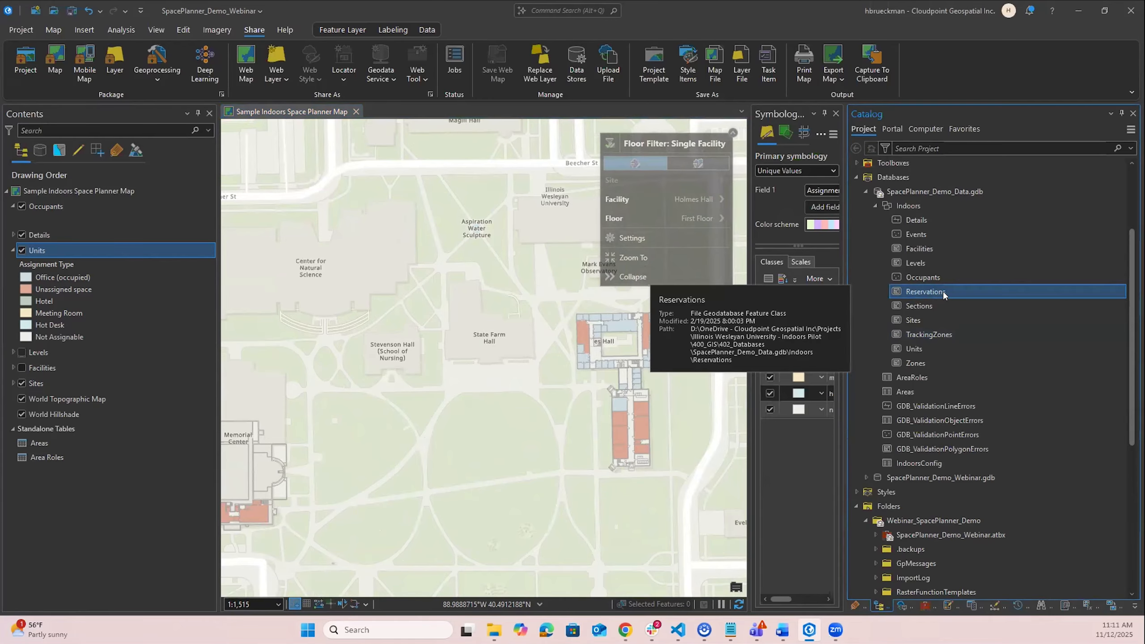
pyautogui.rightClick(943, 292)
pyautogui.click(948, 289)
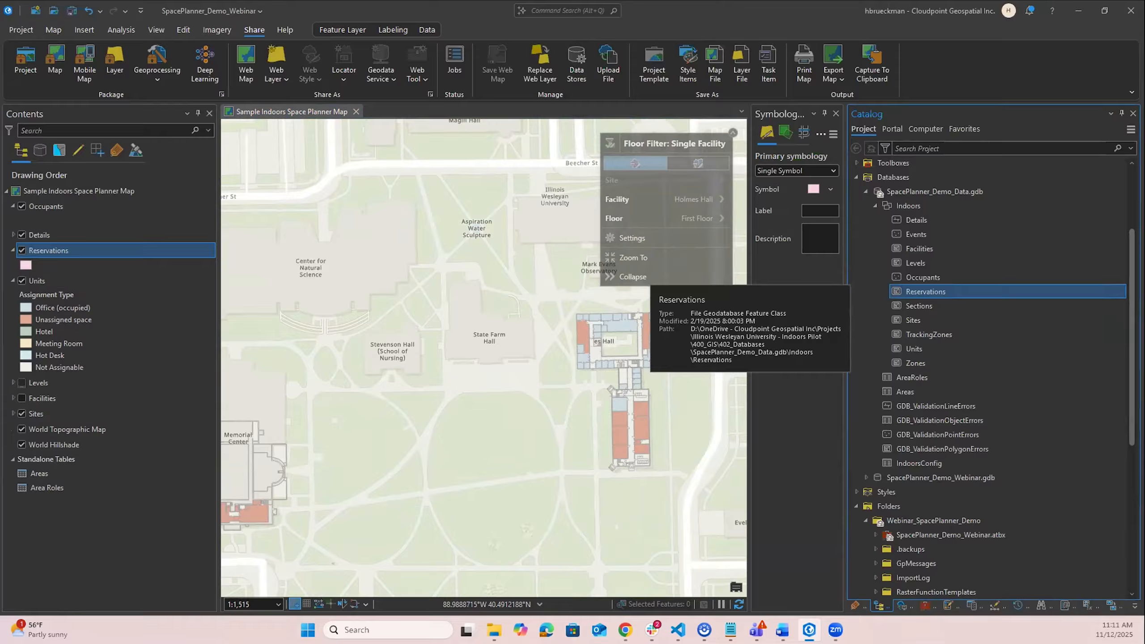
# - Open the Reservations layer's attribute table and close it again
pyautogui.rightClick(105, 251)
pyautogui.click(138, 203)
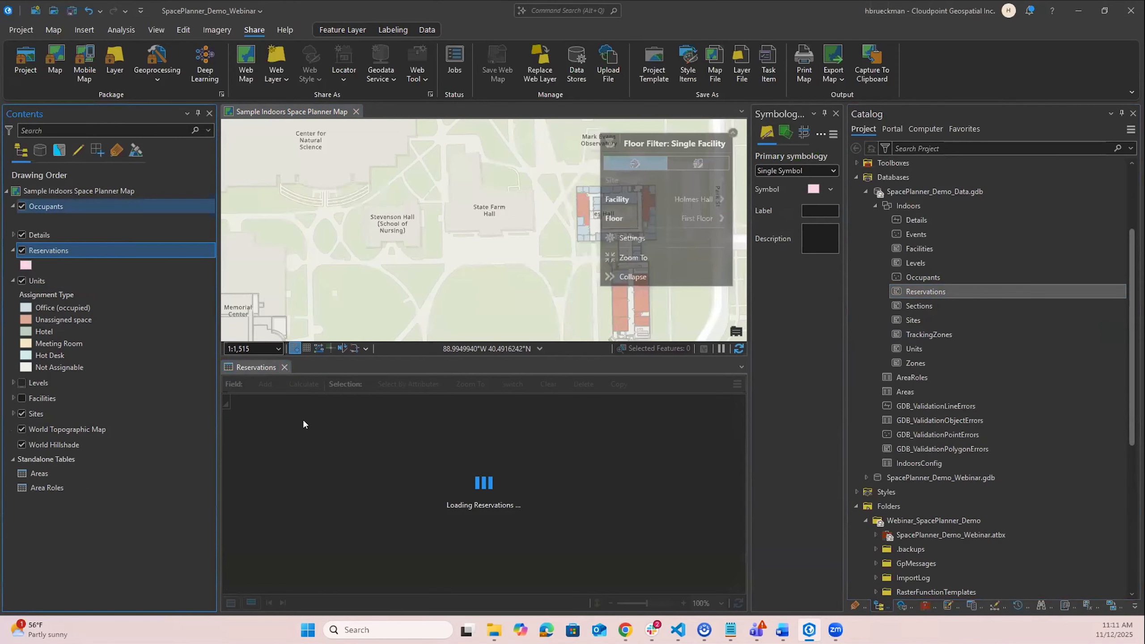
pyautogui.click(284, 367)
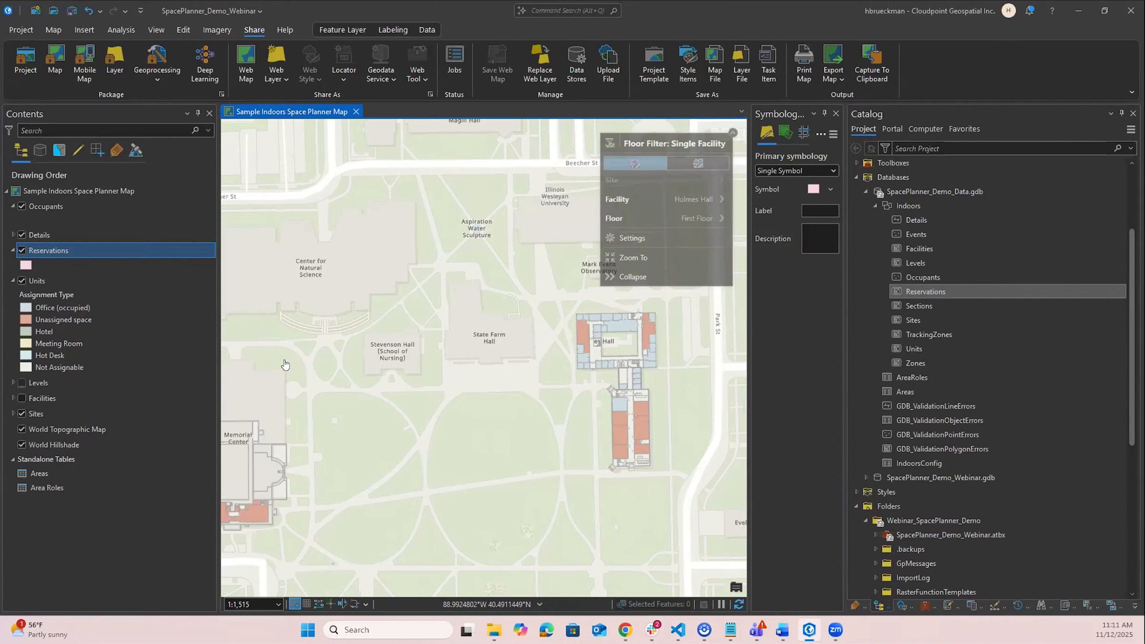
# - Collapse the Reservations and Occupants entries in the map's layer list
pyautogui.click(12, 252)
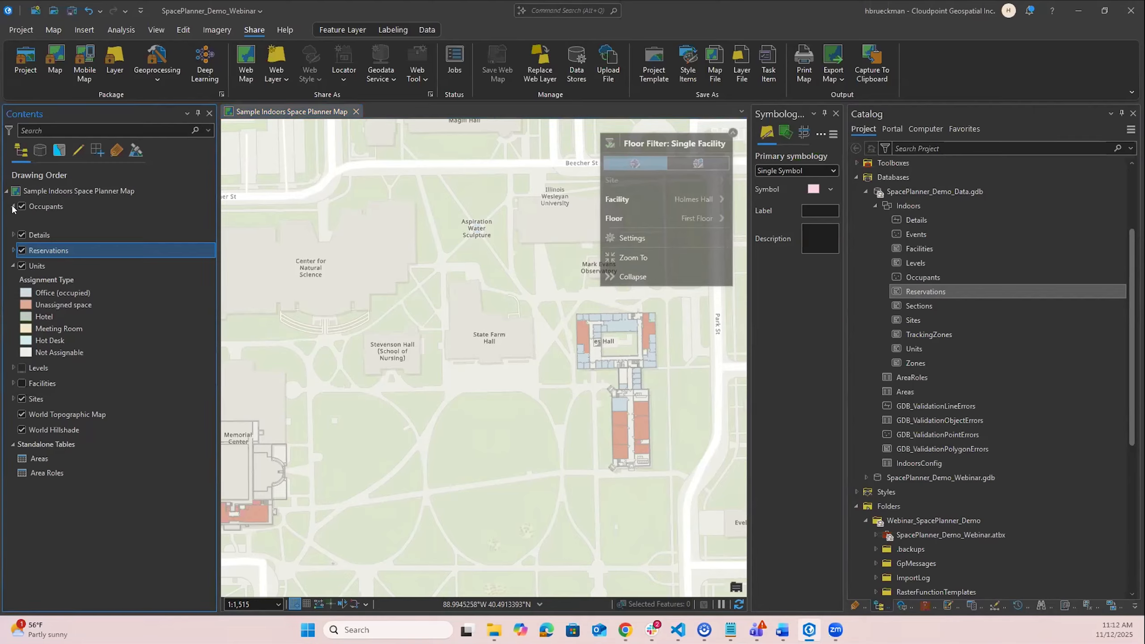
pyautogui.click(12, 207)
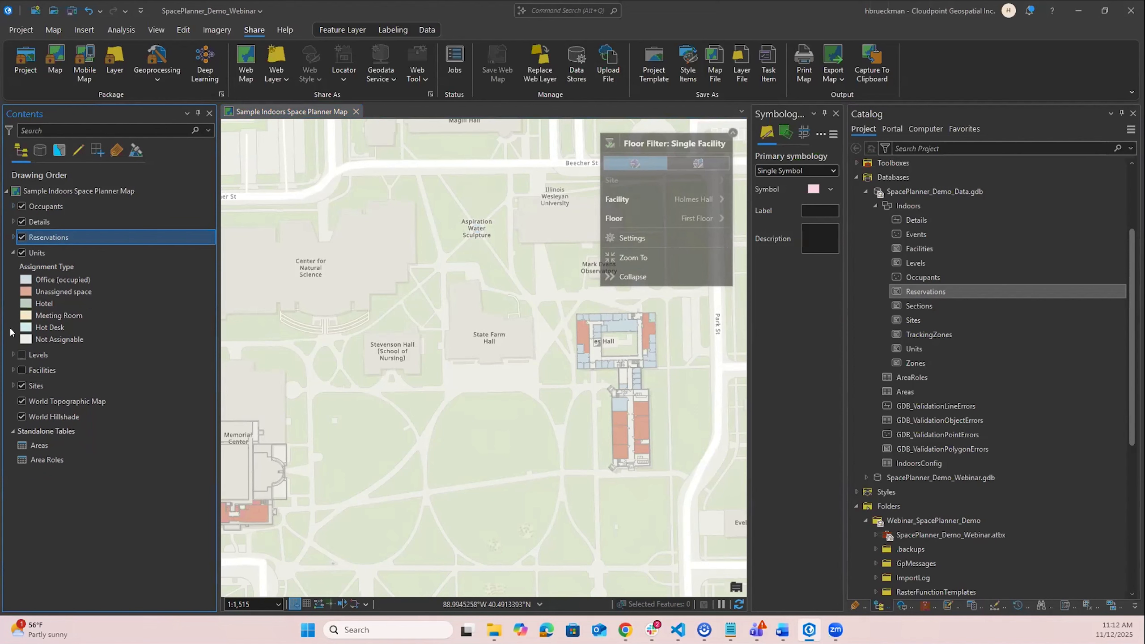
pyautogui.click(84, 280)
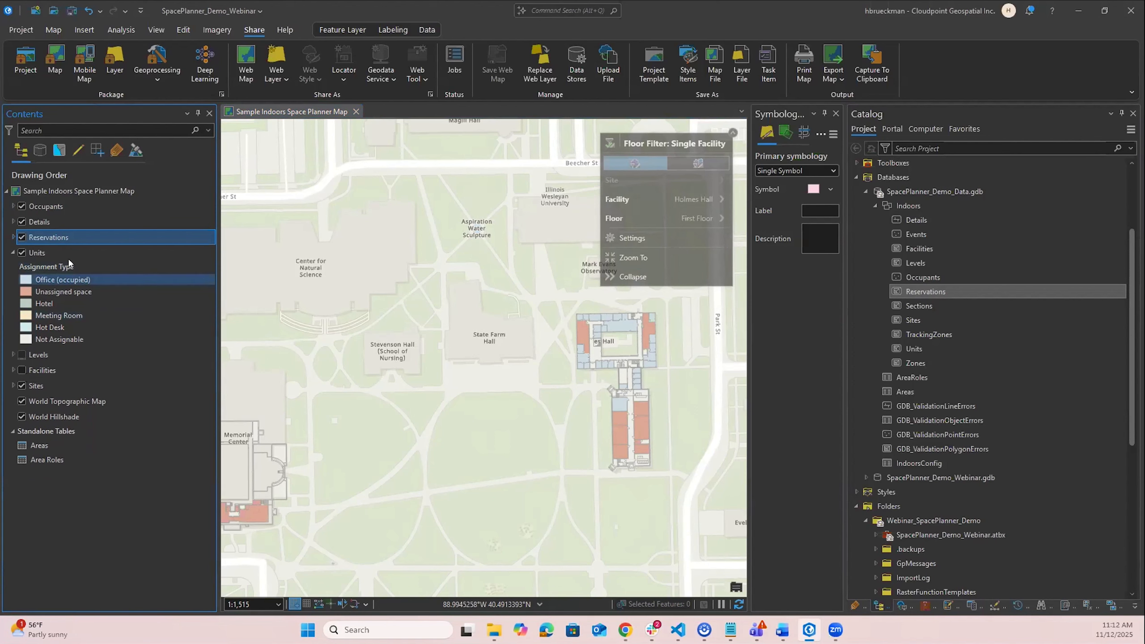
pyautogui.click(59, 192)
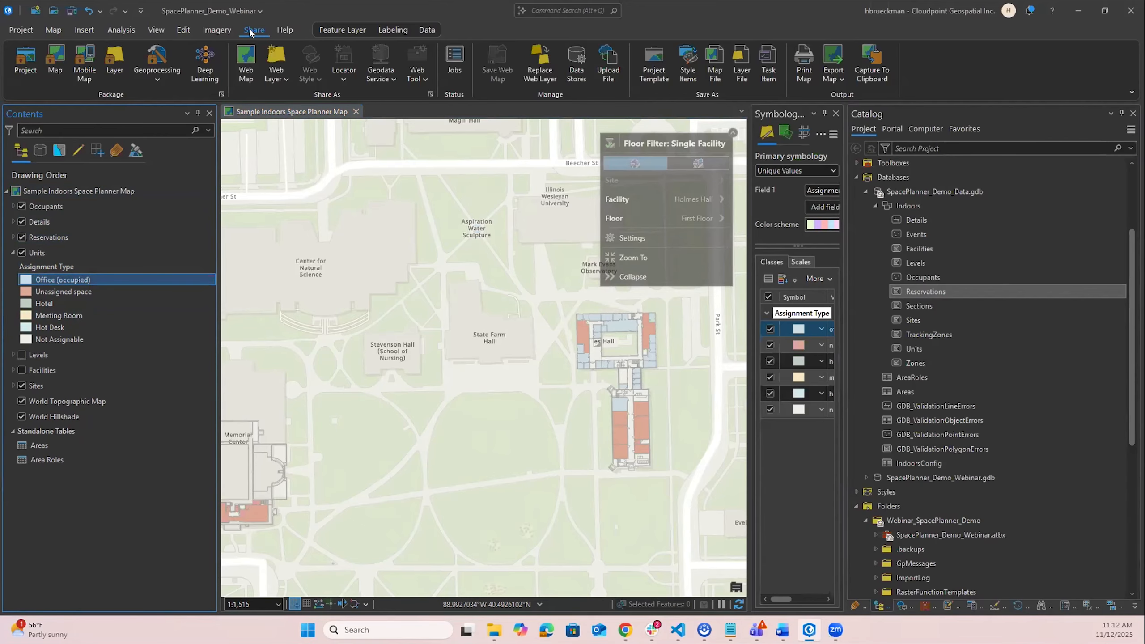
# - Start sharing the map as a web map with the Copy all data: Editable configuration
pyautogui.click(246, 76)
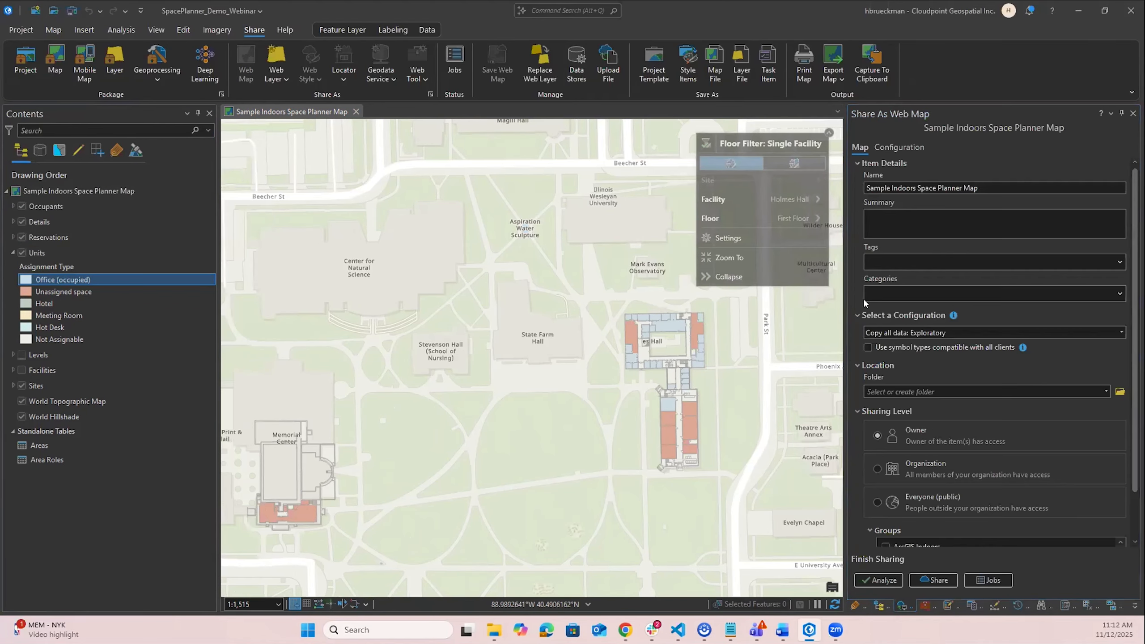
pyautogui.moveTo(844, 272); pyautogui.dragTo(783, 258)
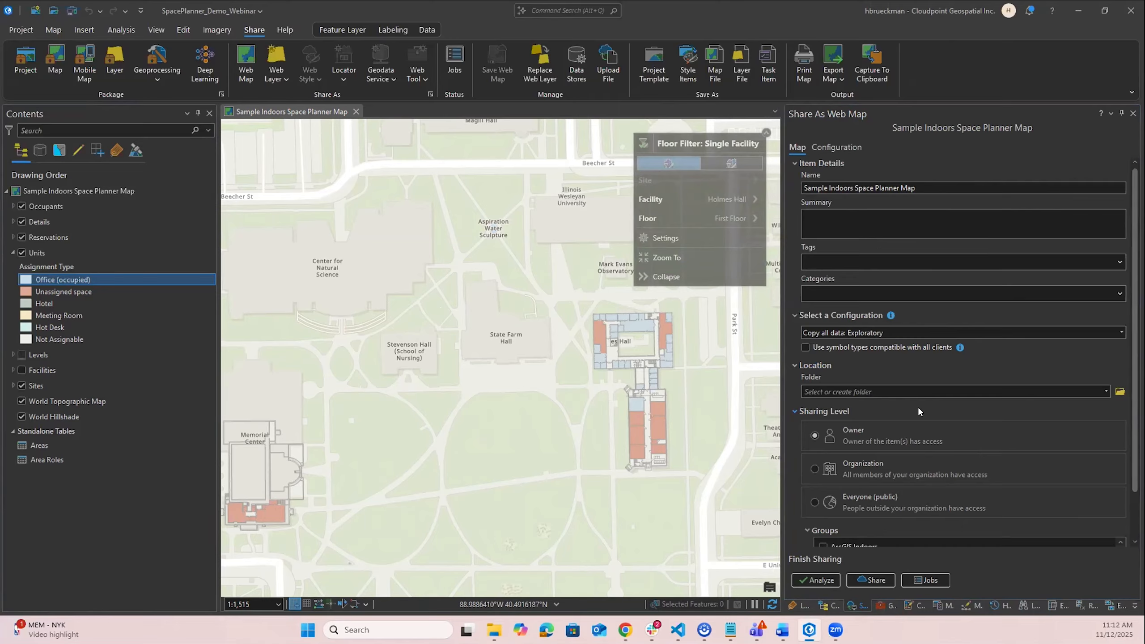
pyautogui.click(1121, 333)
pyautogui.click(920, 382)
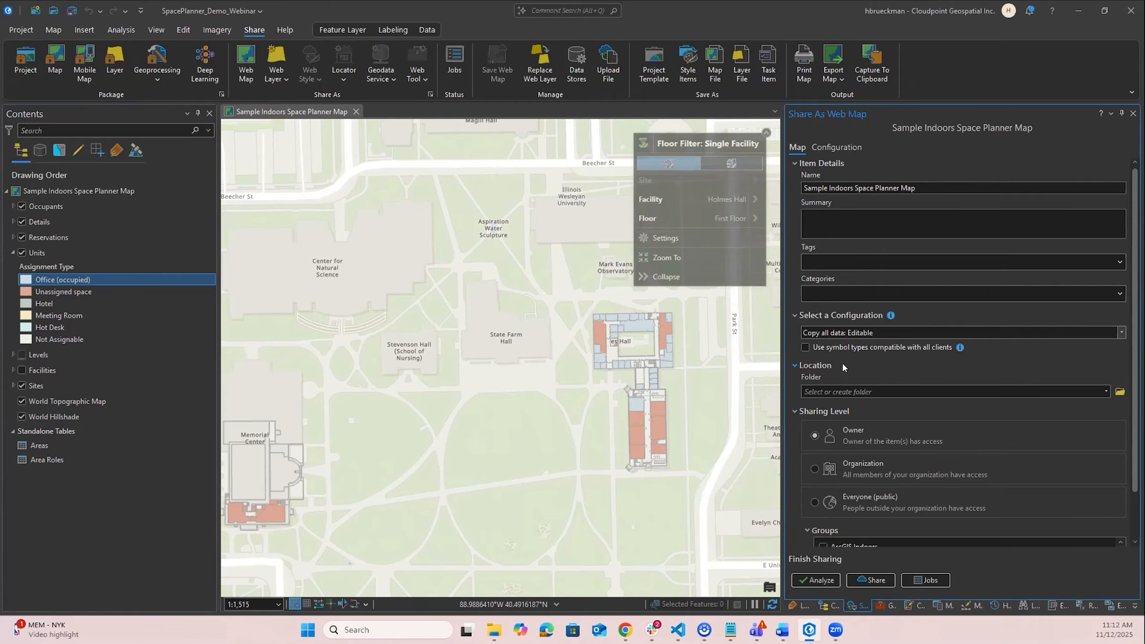
# - Review the web feature layer and its sublayers in the sharing configuration
pyautogui.click(837, 147)
pyautogui.click(100, 192)
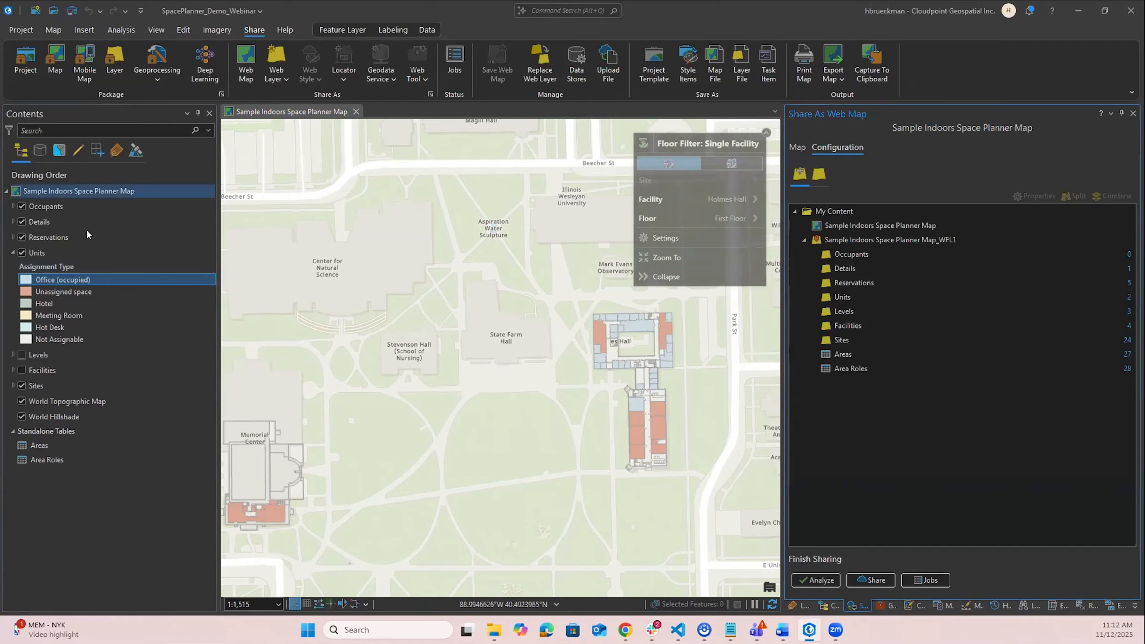
pyautogui.click(99, 210)
pyautogui.click(96, 207)
pyautogui.moveTo(98, 207); pyautogui.dragTo(106, 186)
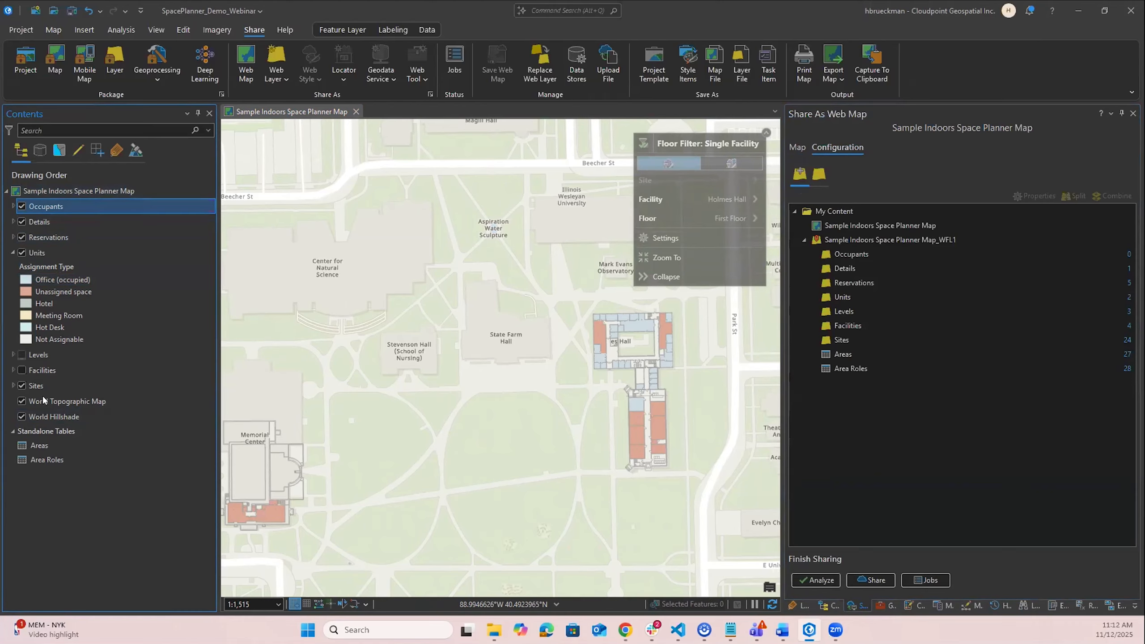
pyautogui.click(886, 239)
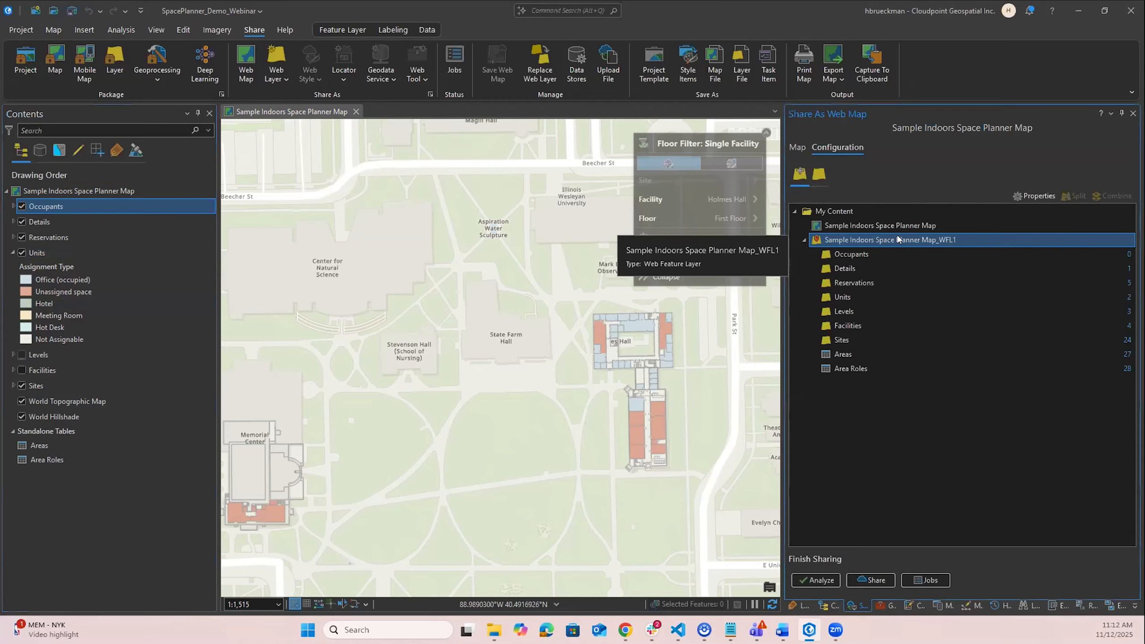
# - Turn on Export Data in the web feature layer's configuration and return to the web map's sharing details
pyautogui.click(1038, 198)
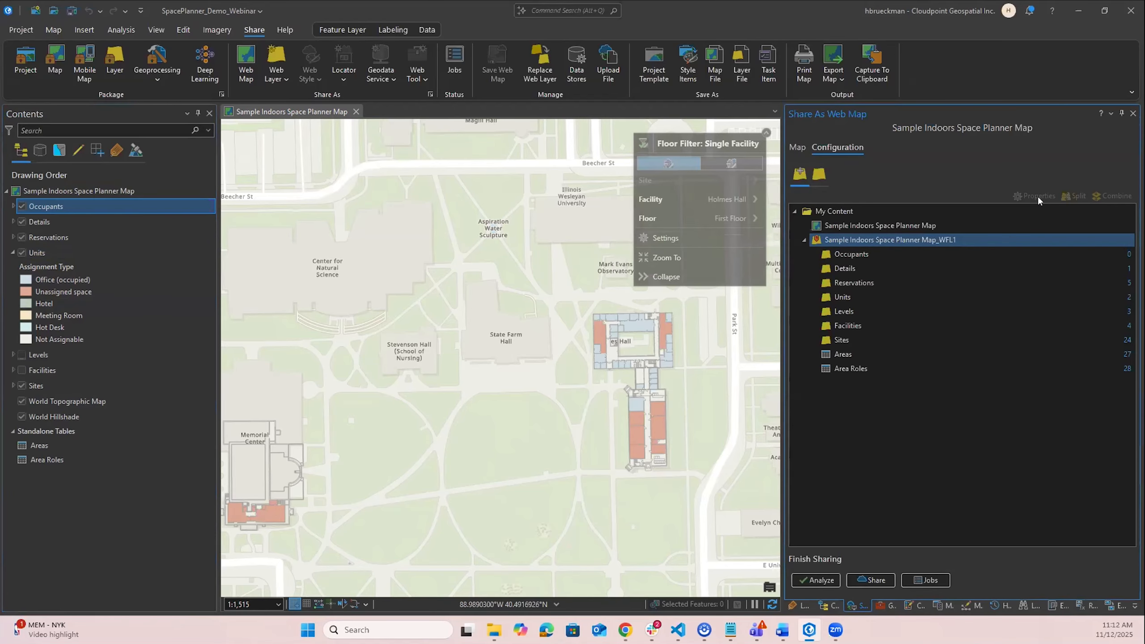
pyautogui.click(859, 148)
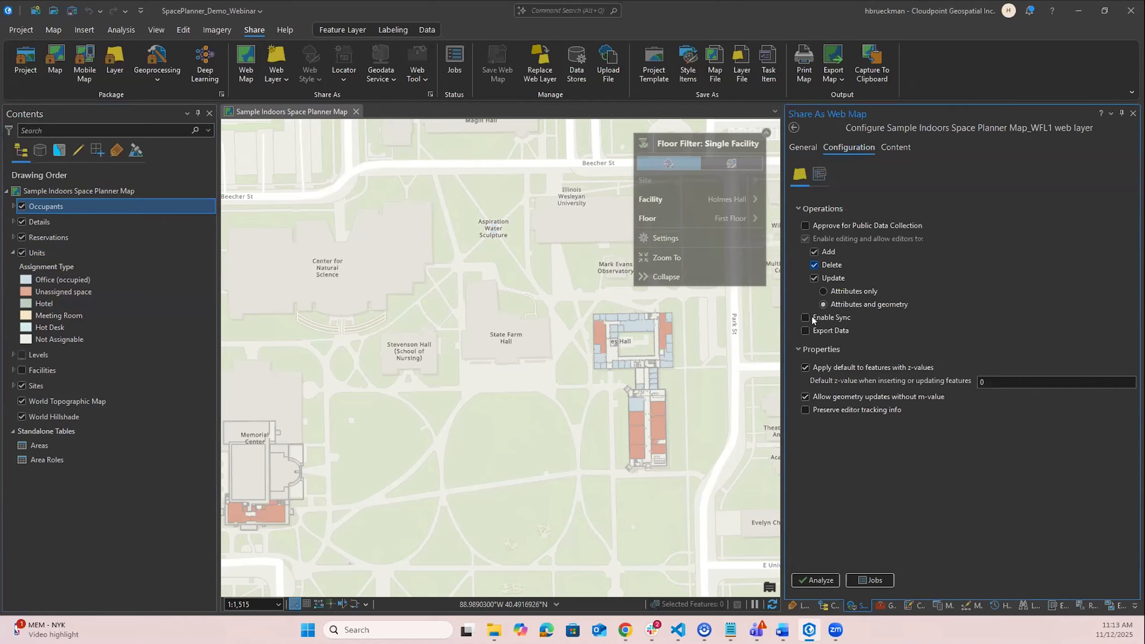
pyautogui.click(805, 331)
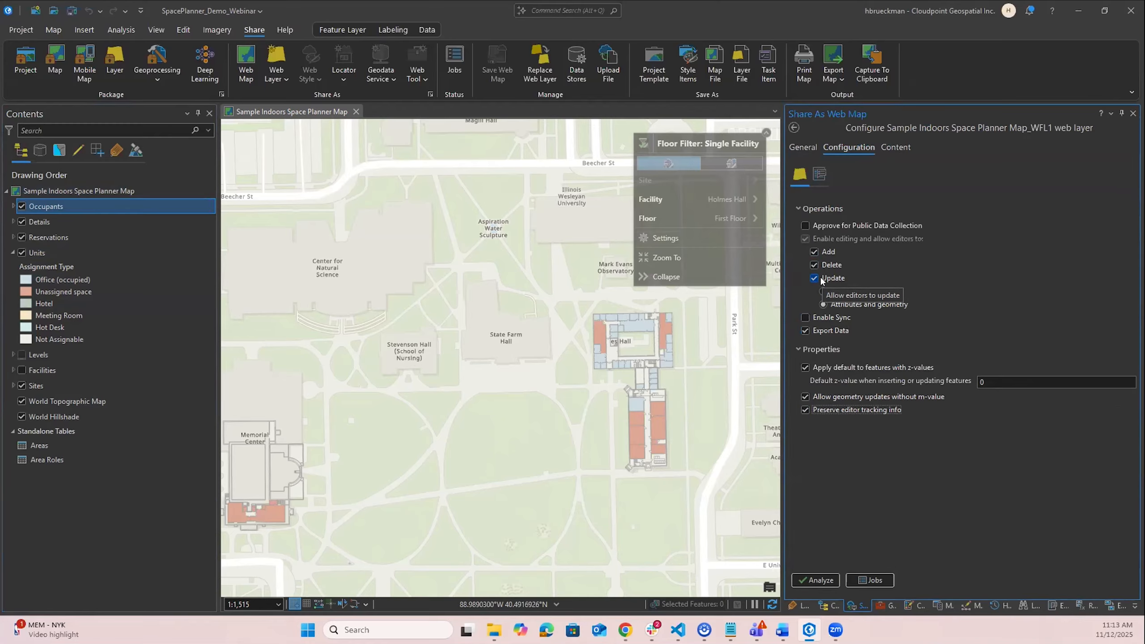
pyautogui.click(794, 128)
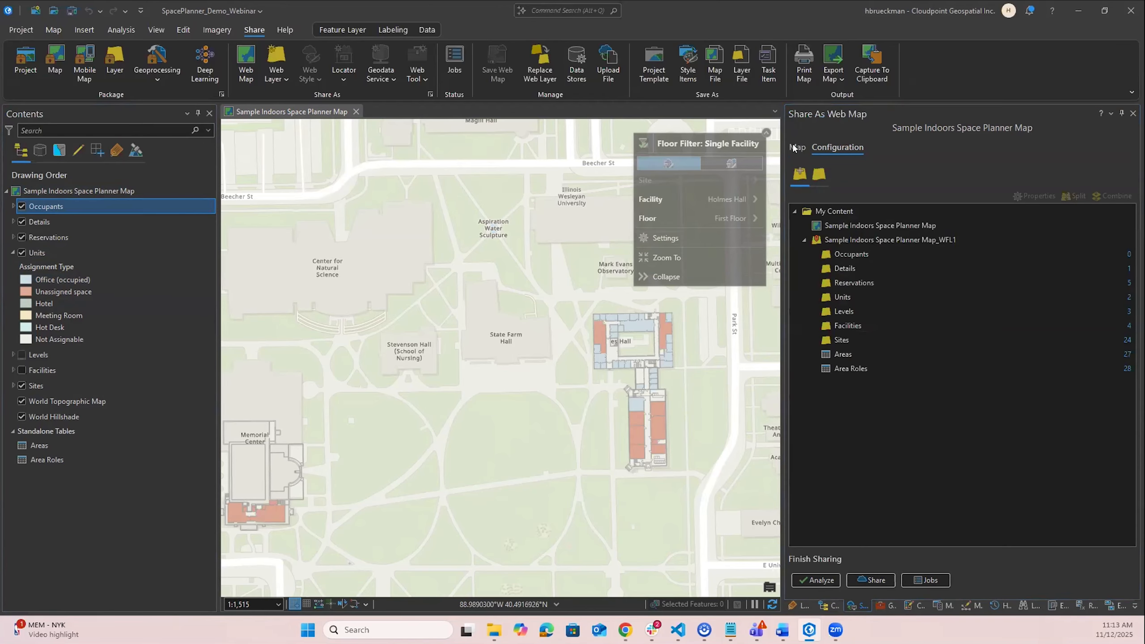
pyautogui.click(795, 147)
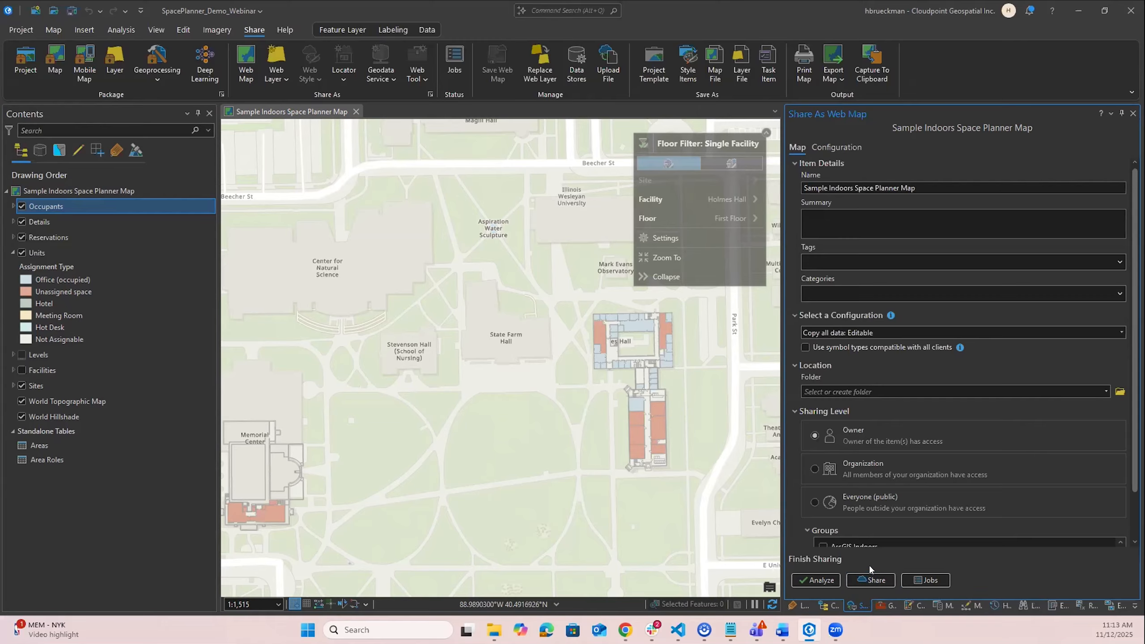
# - Switch to the browser and review the shared web map item's layers in ArcGIS Online
pyautogui.click(1076, 11)
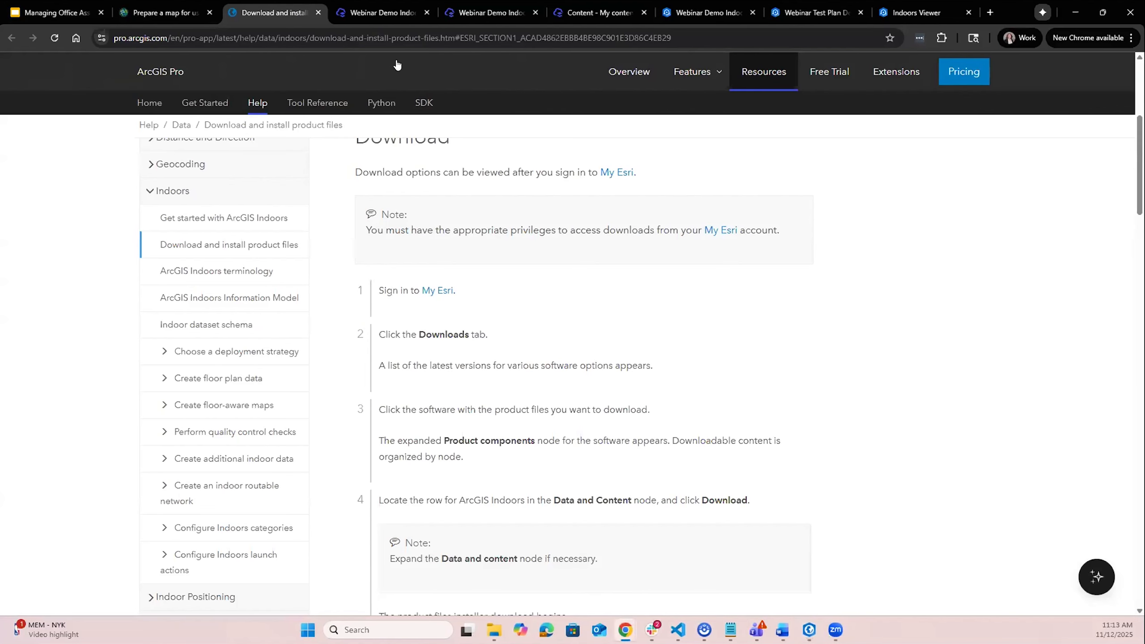
pyautogui.click(392, 7)
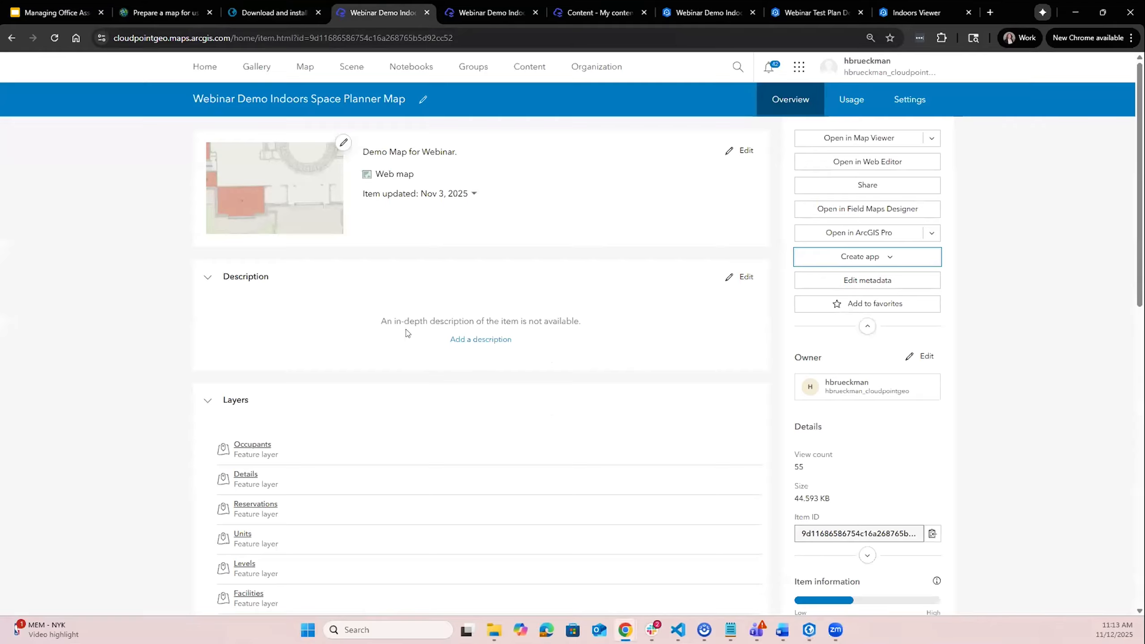
pyautogui.scroll(-4, 450, 336)
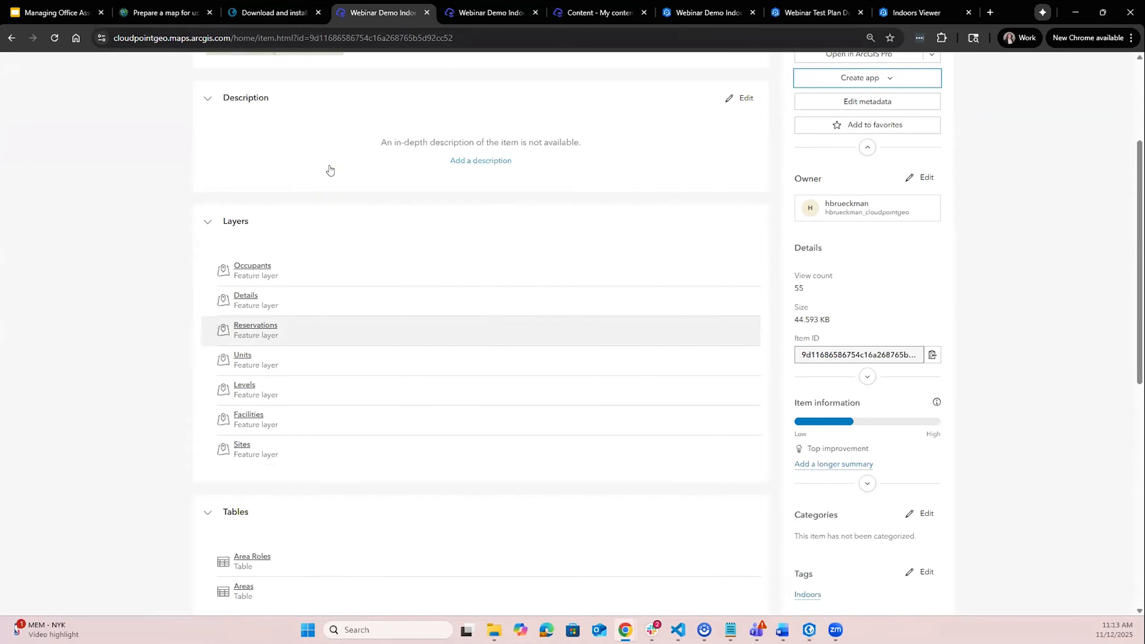
pyautogui.scroll(4, 368, 448)
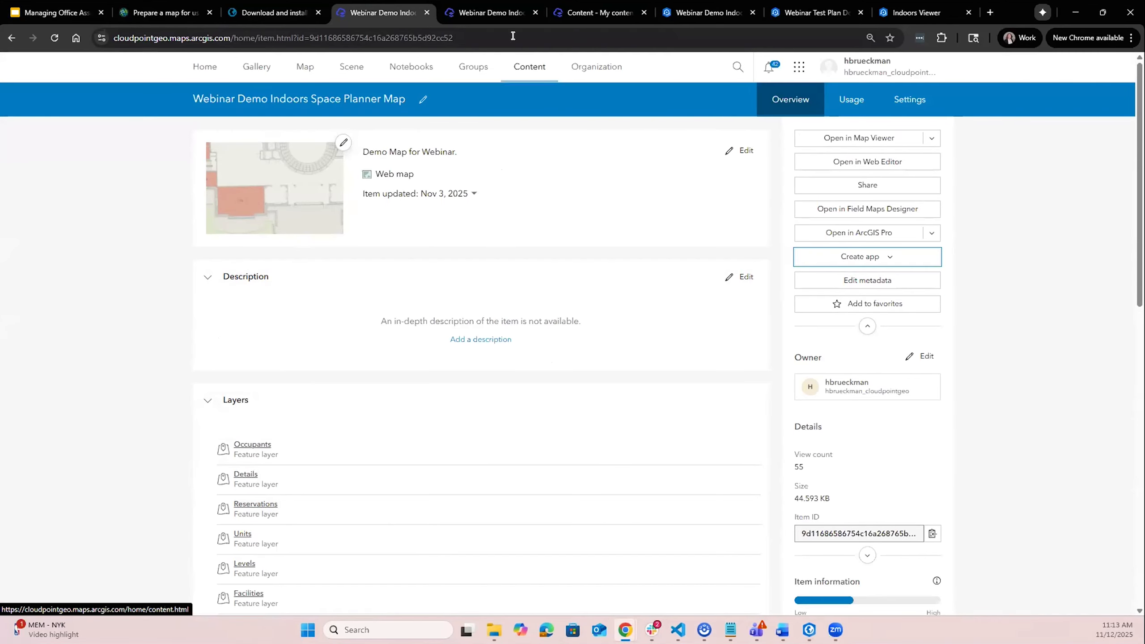
# - Review the hosted feature layer item's settings, including its editing options
pyautogui.click(496, 13)
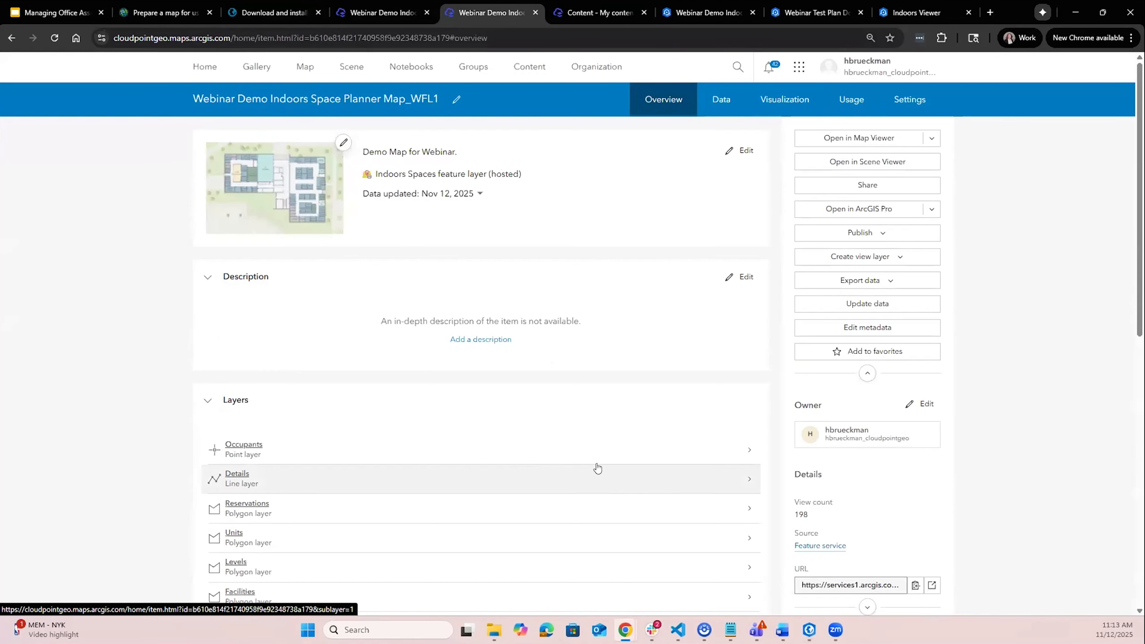
pyautogui.click(898, 102)
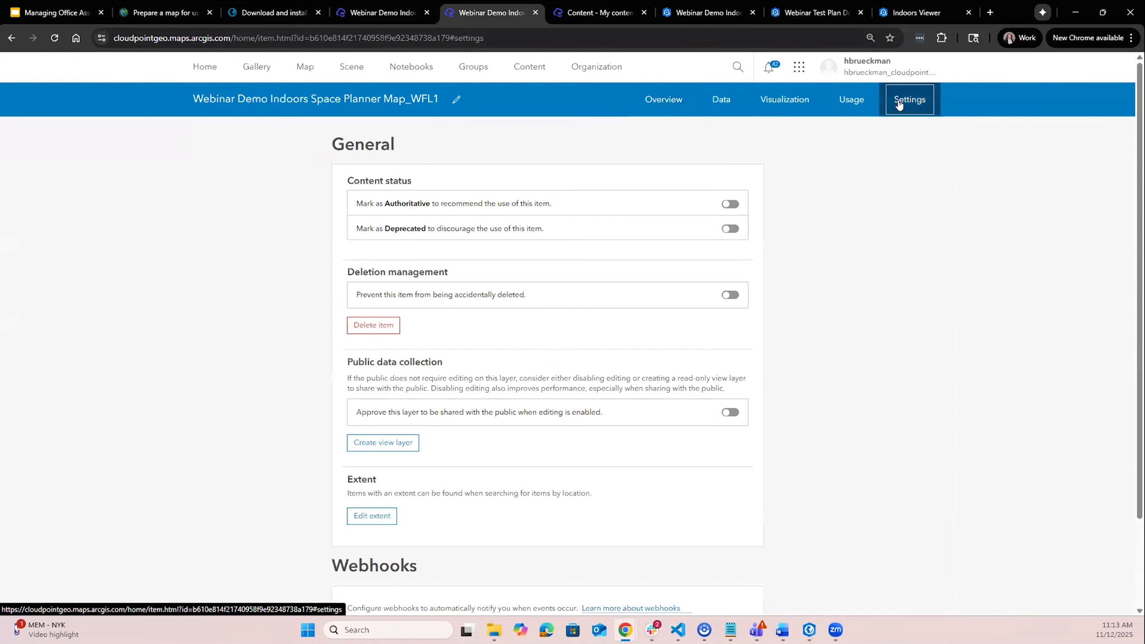
pyautogui.scroll(-2, 735, 489)
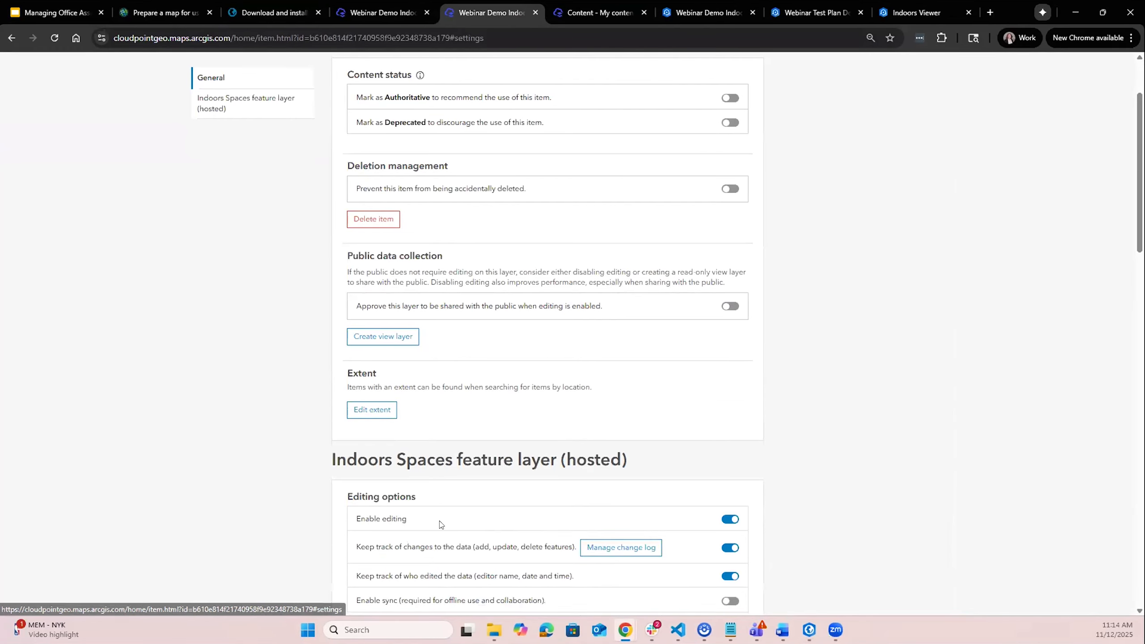
pyautogui.scroll(-8, 451, 514)
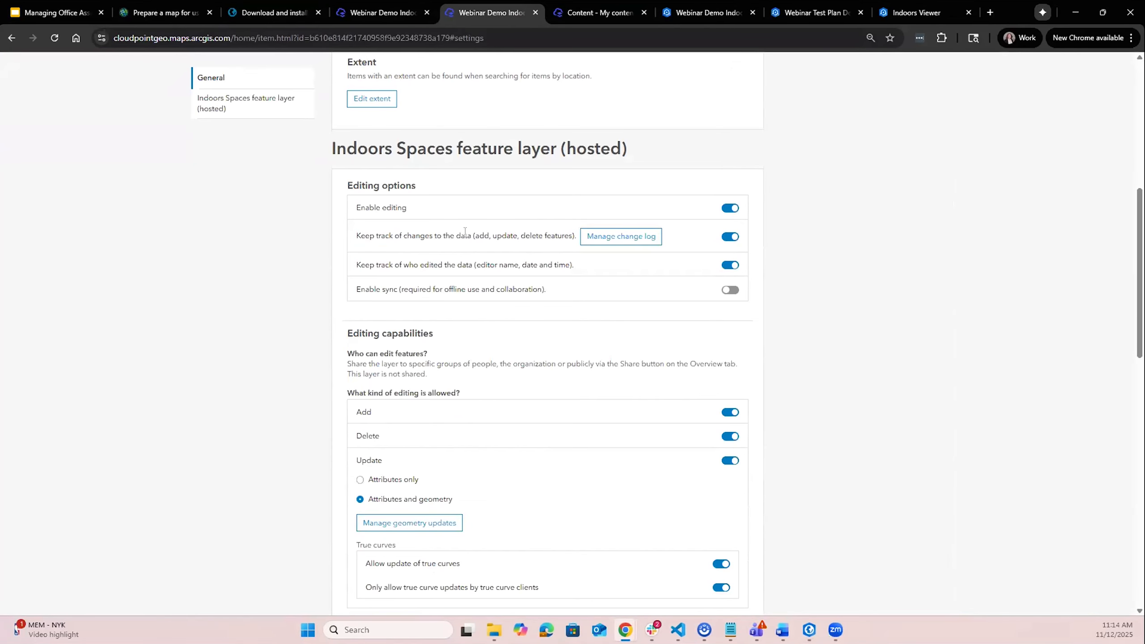
pyautogui.moveTo(355, 235); pyautogui.dragTo(554, 235)
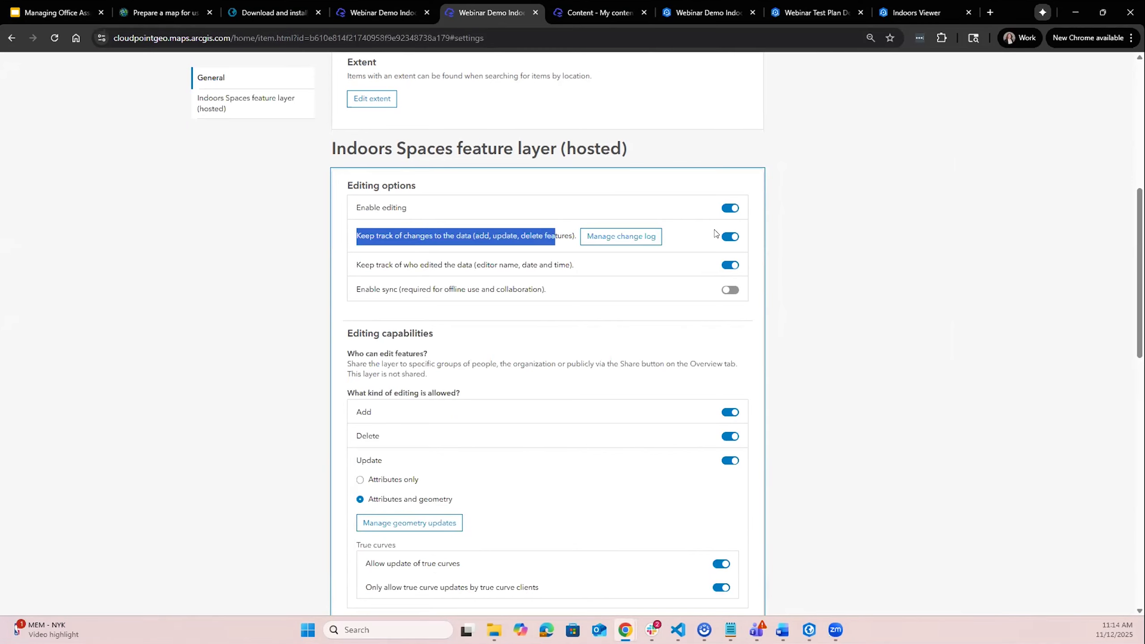
pyautogui.moveTo(355, 265); pyautogui.dragTo(543, 266)
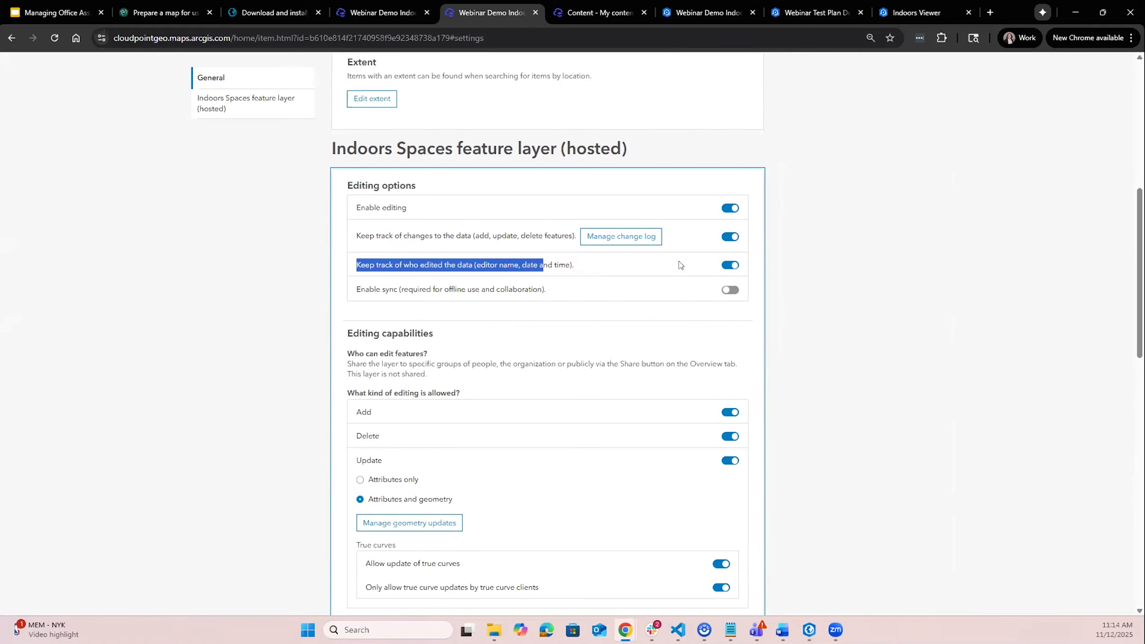
pyautogui.click(806, 280)
pyautogui.scroll(1, 739, 406)
pyautogui.scroll(5, 738, 409)
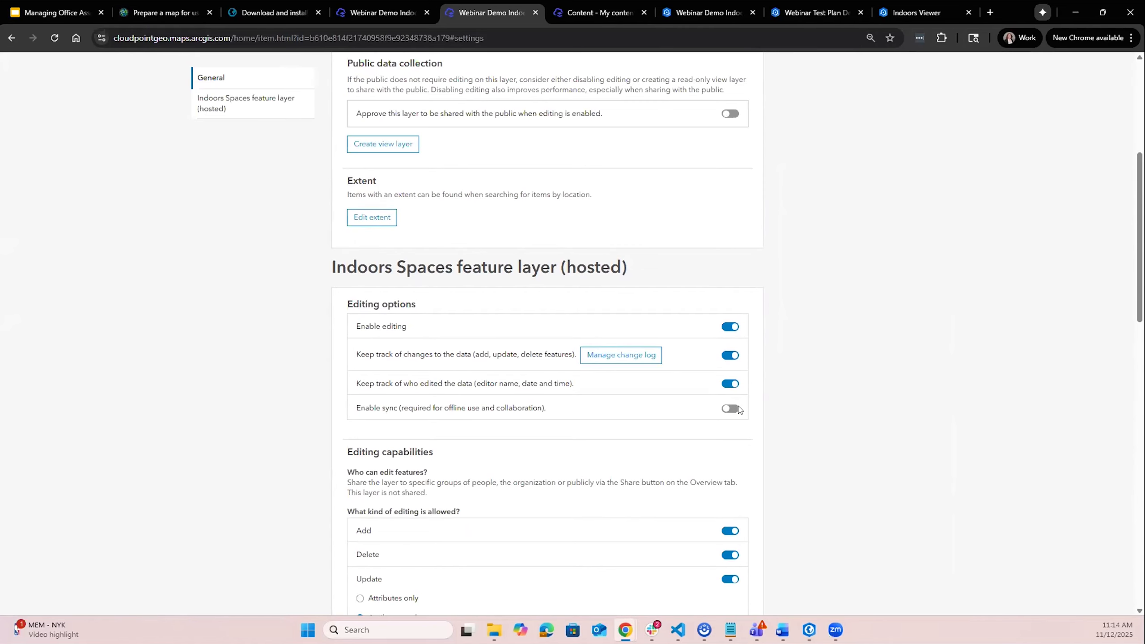
pyautogui.scroll(4, 734, 389)
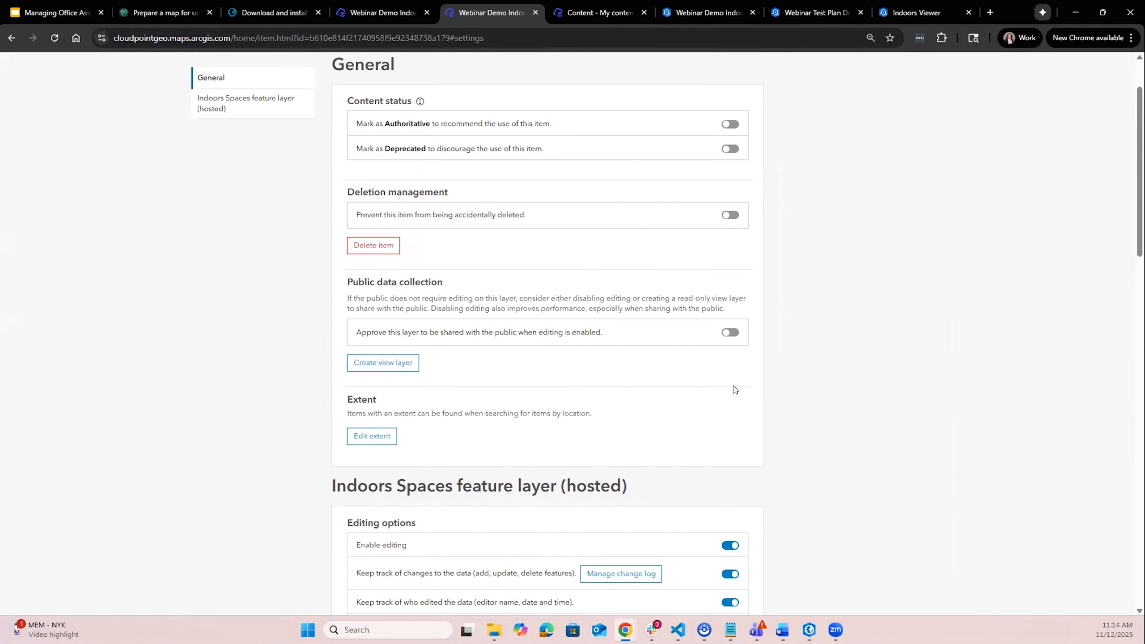
pyautogui.scroll(1, 734, 389)
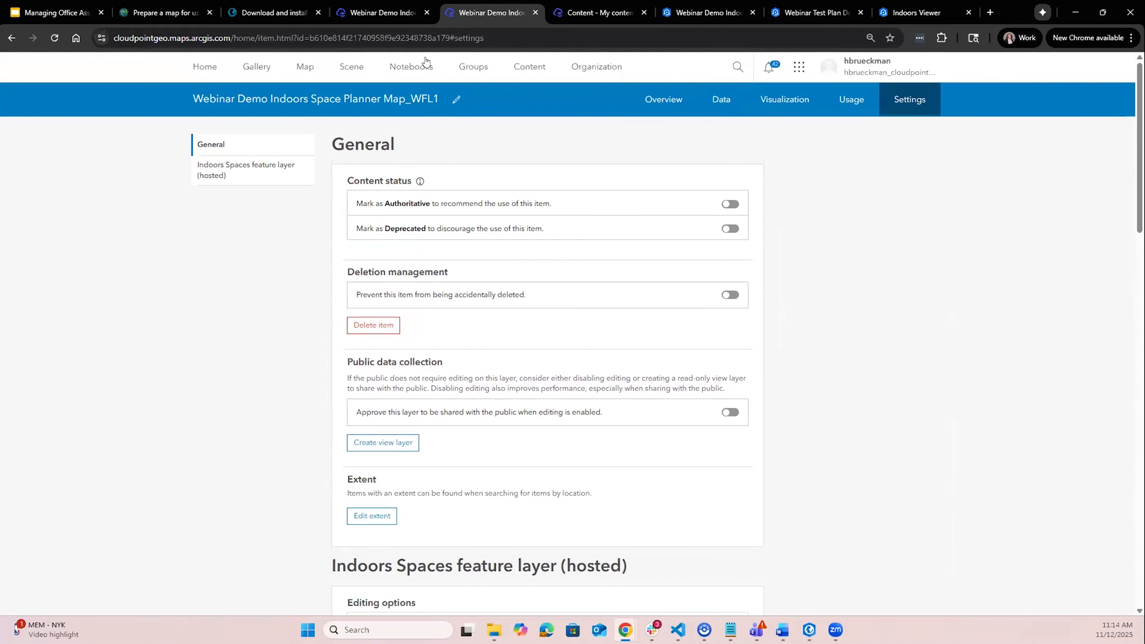
# - Try to create an Indoors app from the web map item
pyautogui.click(401, 13)
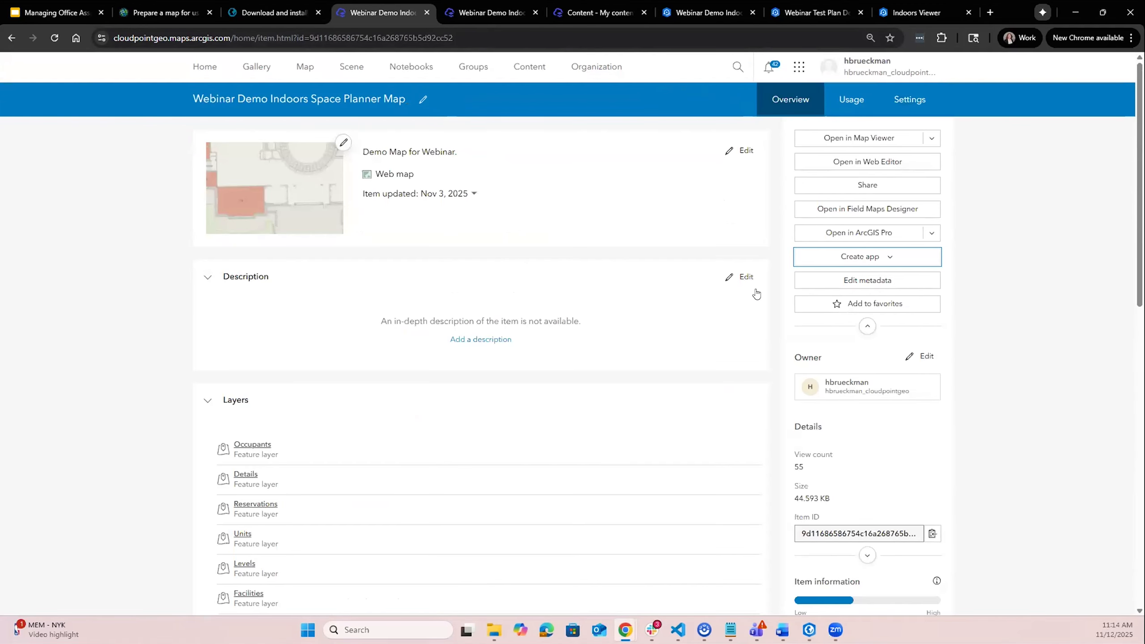
pyautogui.click(889, 257)
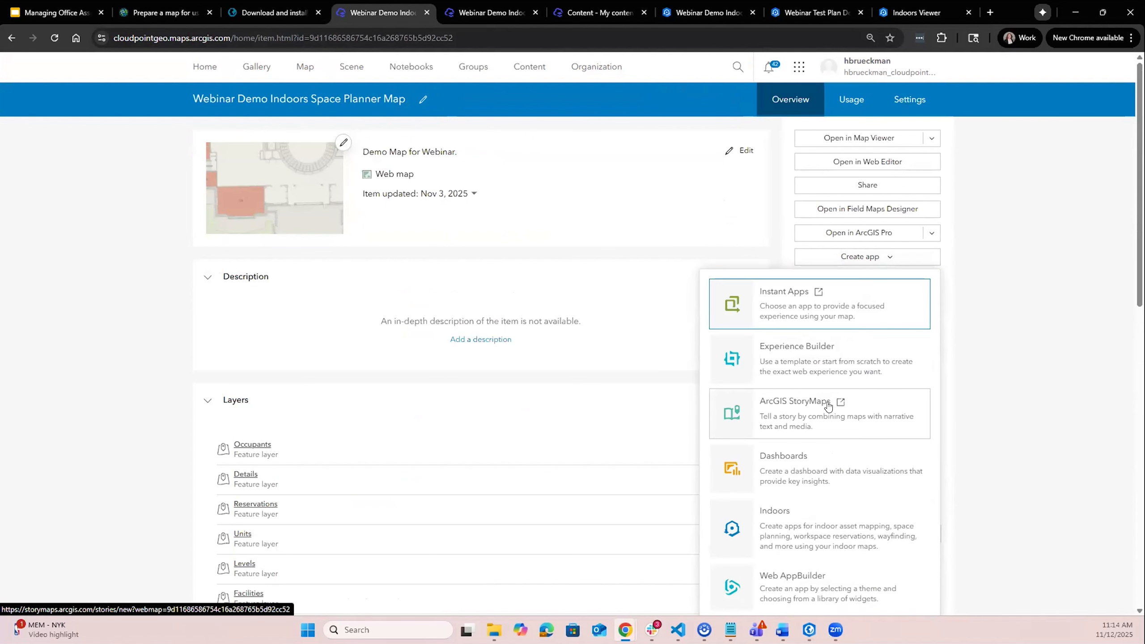
pyautogui.scroll(-1, 827, 406)
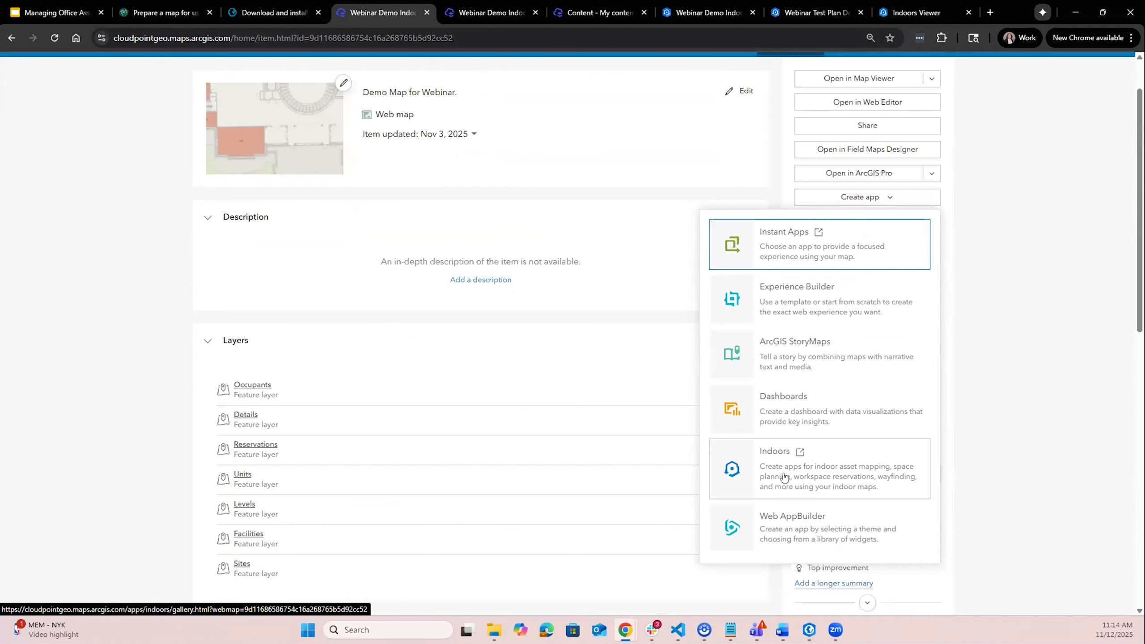
pyautogui.click(783, 477)
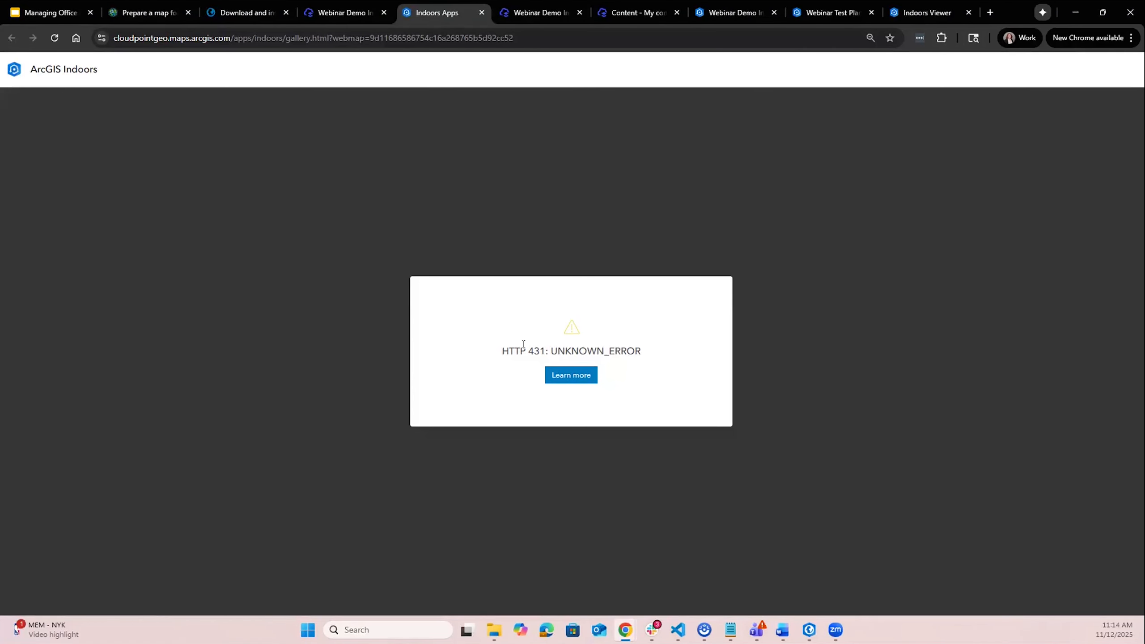
pyautogui.moveTo(502, 354); pyautogui.dragTo(813, 359)
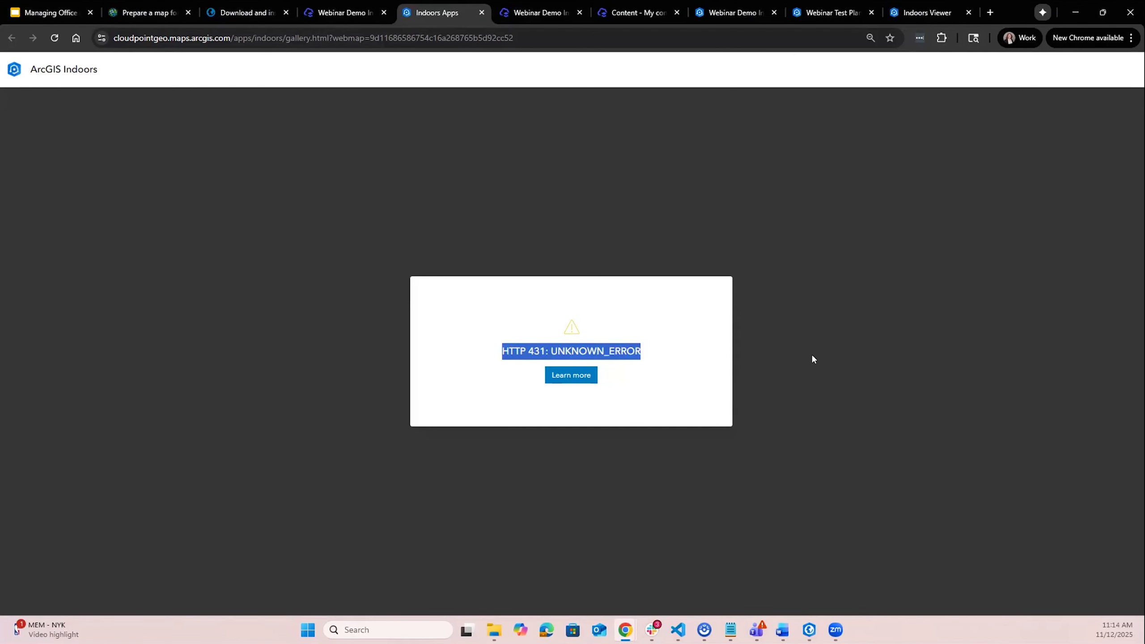
pyautogui.click(689, 377)
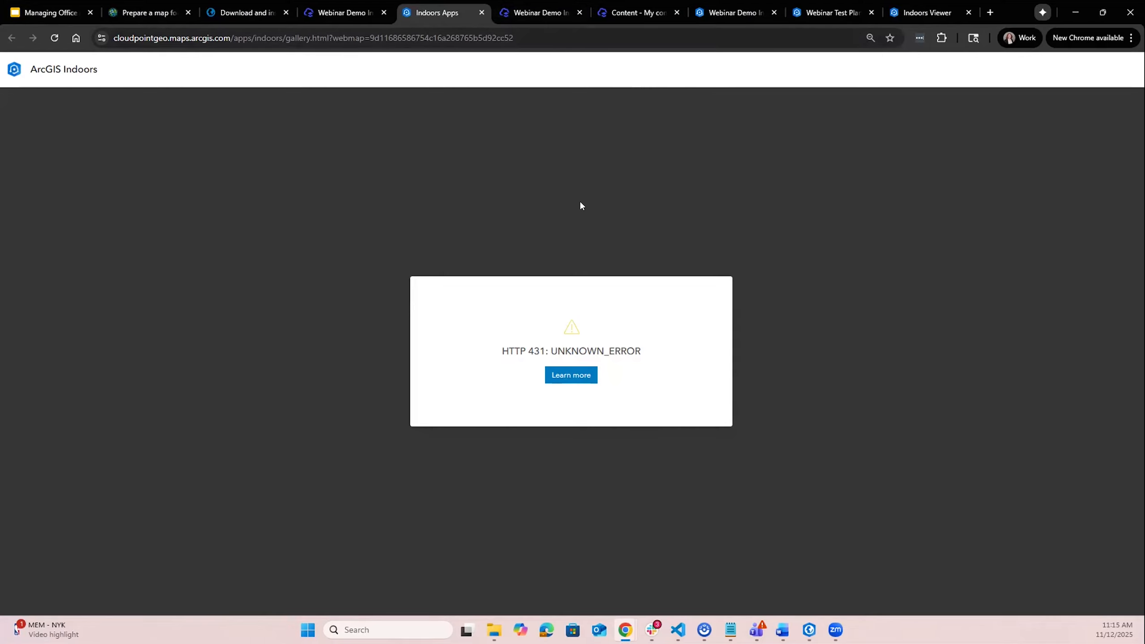
# - Open the Webinar Demo Indoors Space Planner app item from My content and enter its app configuration
pyautogui.click(538, 16)
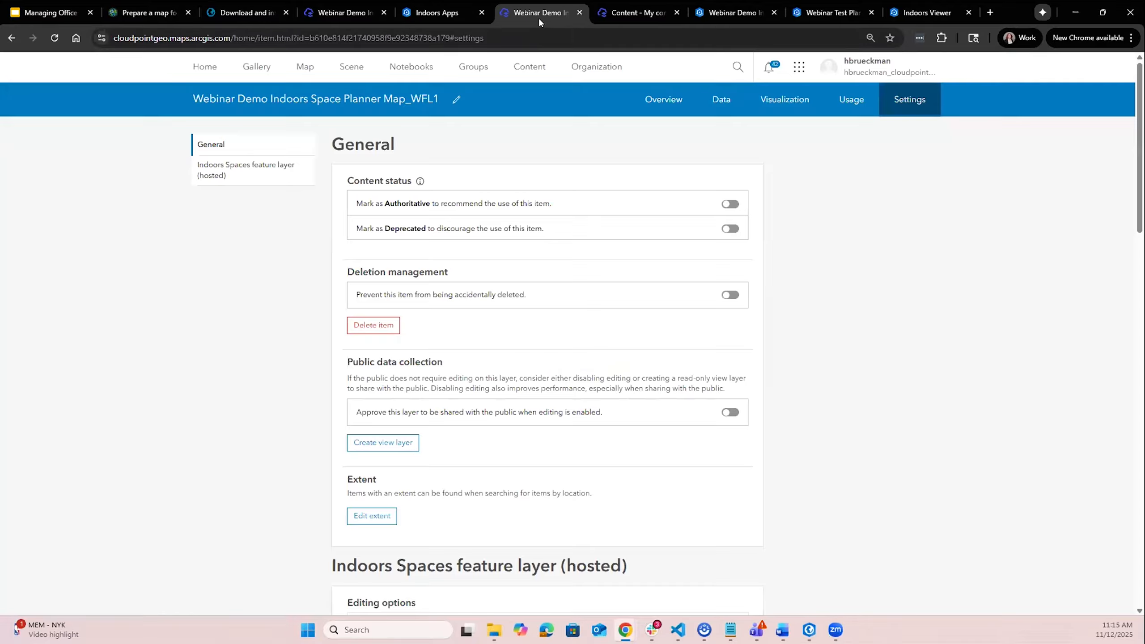
pyautogui.click(663, 14)
pyautogui.click(719, 15)
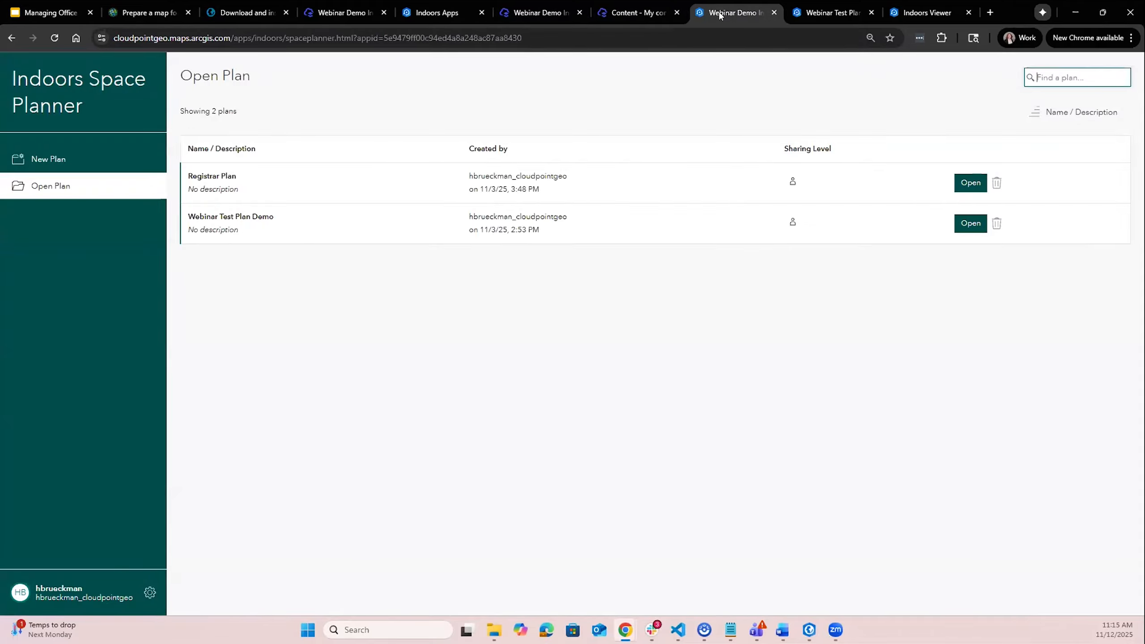
pyautogui.click(838, 10)
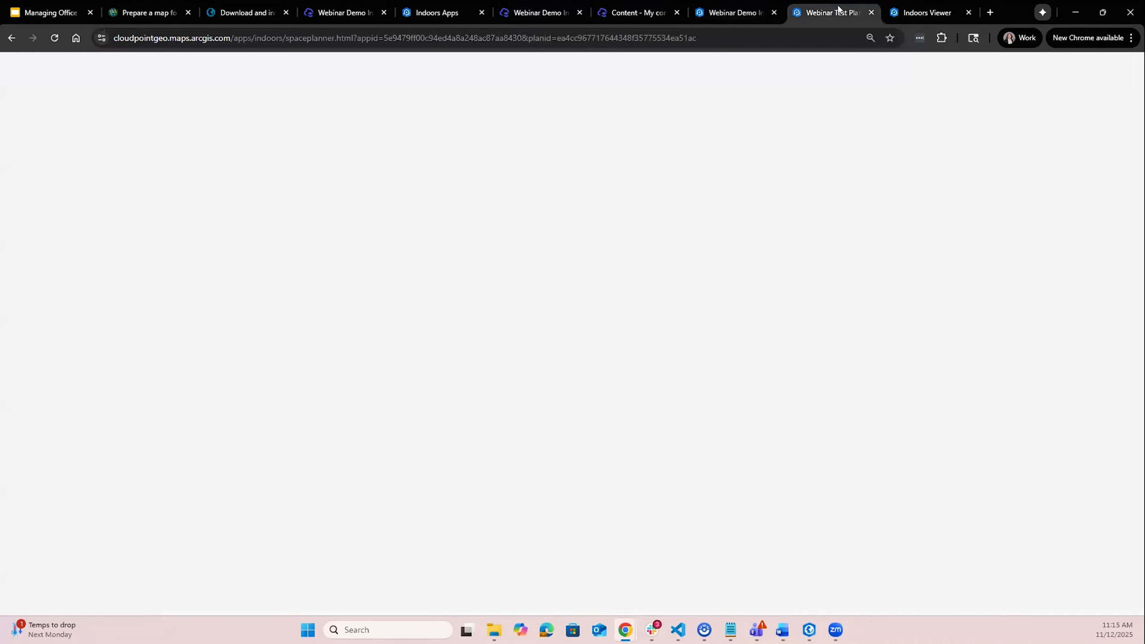
pyautogui.click(735, 15)
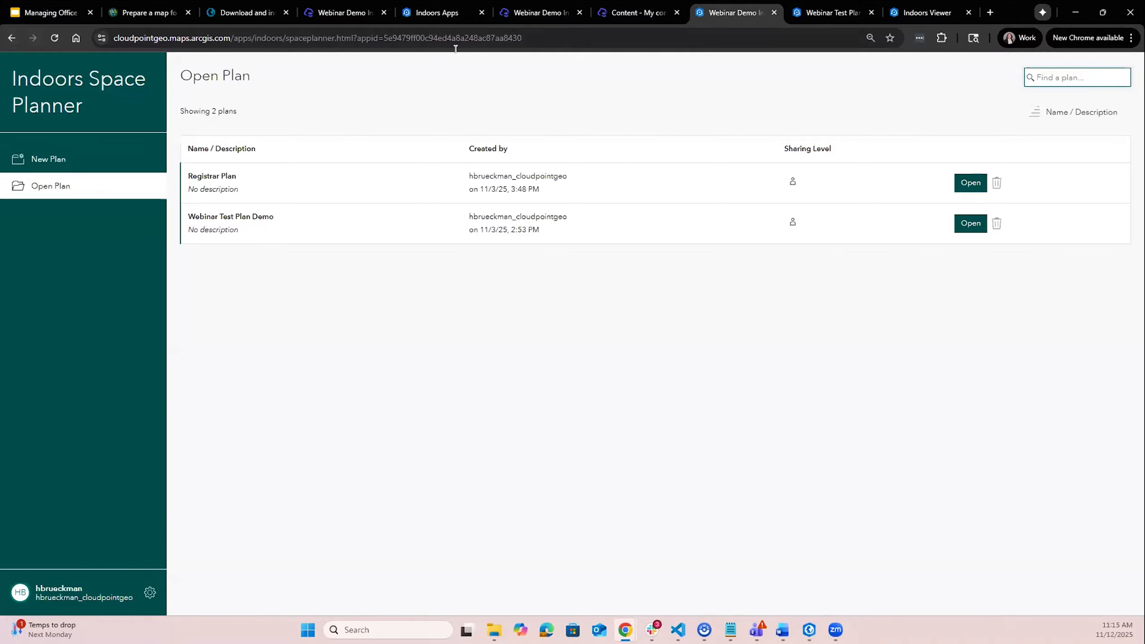
pyautogui.click(621, 8)
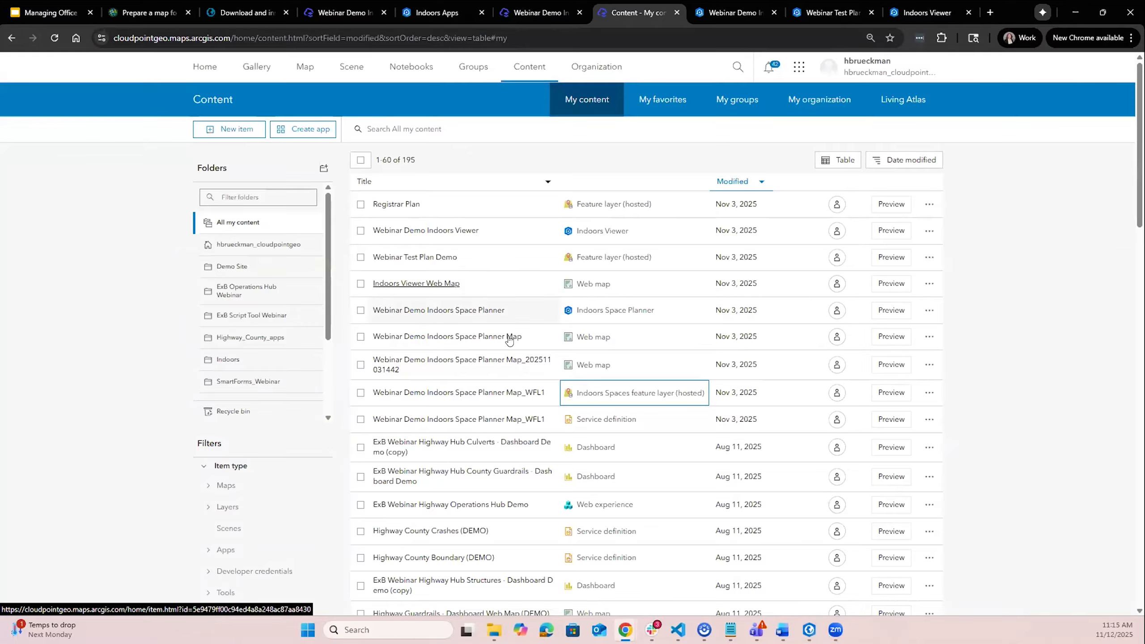
pyautogui.click(454, 310)
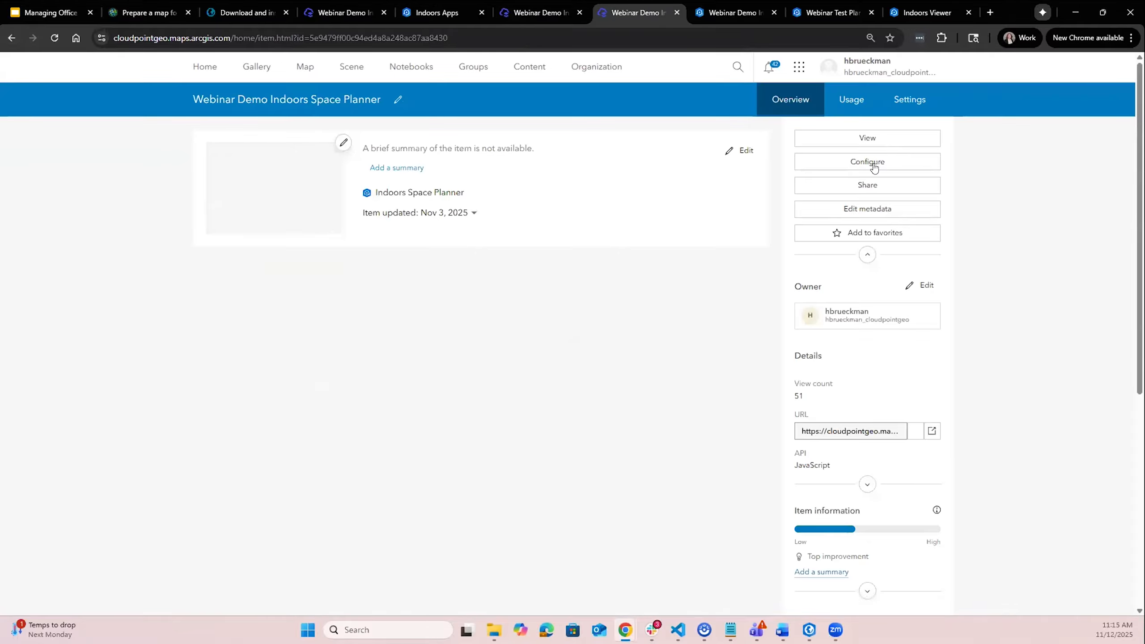
pyautogui.click(873, 166)
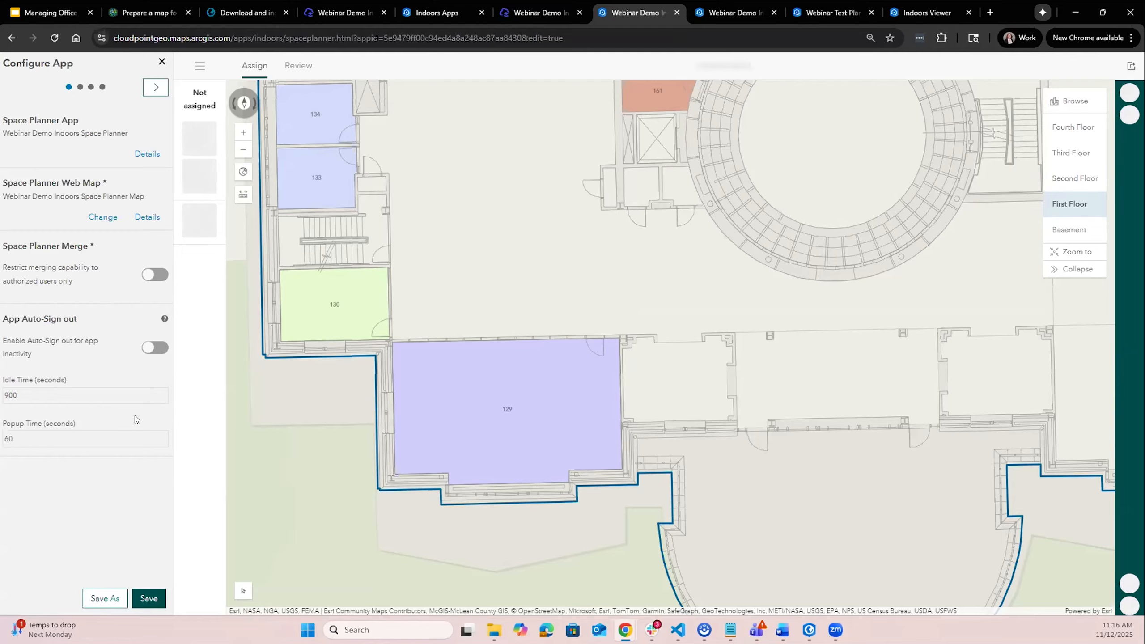
# - Step through the Space Planner Configure App pages and open the app's plan list
pyautogui.click(151, 93)
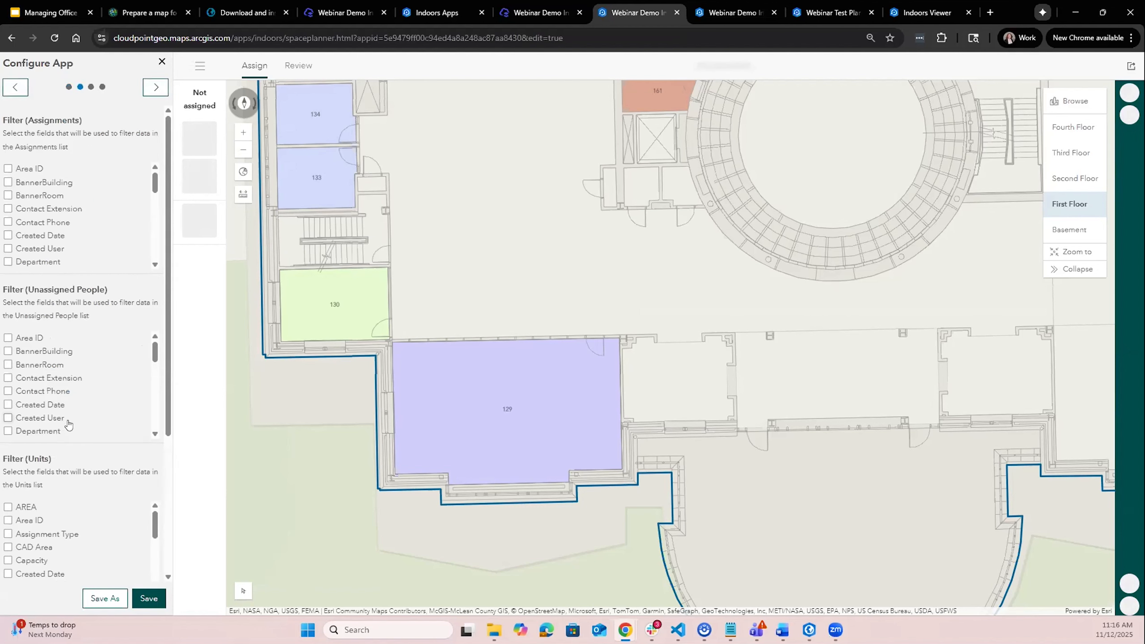
pyautogui.scroll(-1, 64, 230)
pyautogui.scroll(-2, 65, 230)
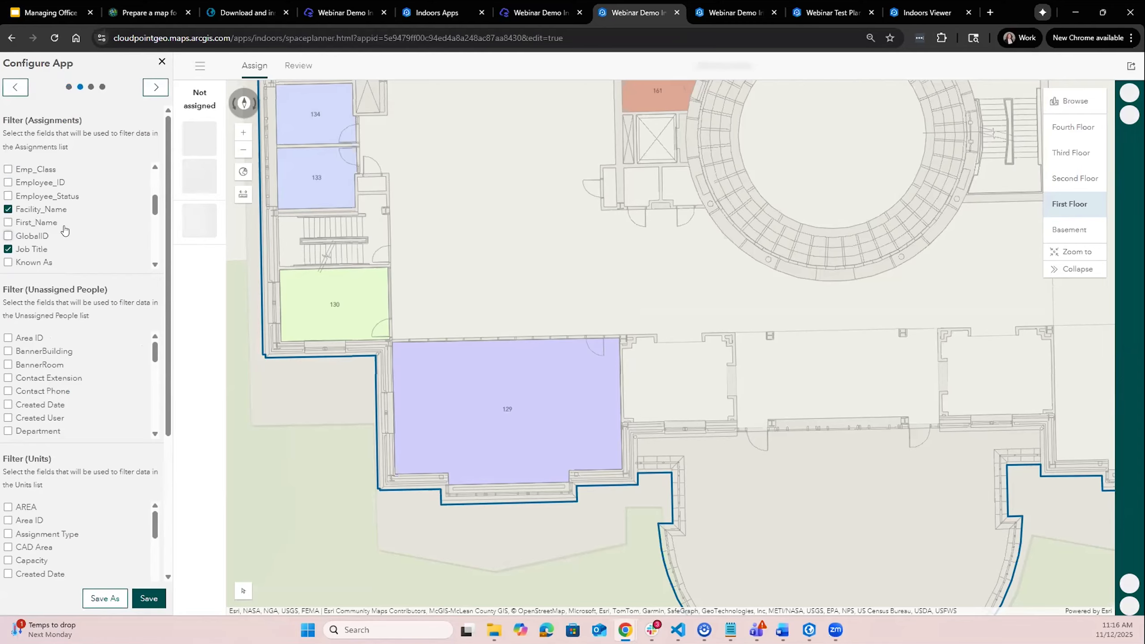
pyautogui.scroll(-2, 65, 230)
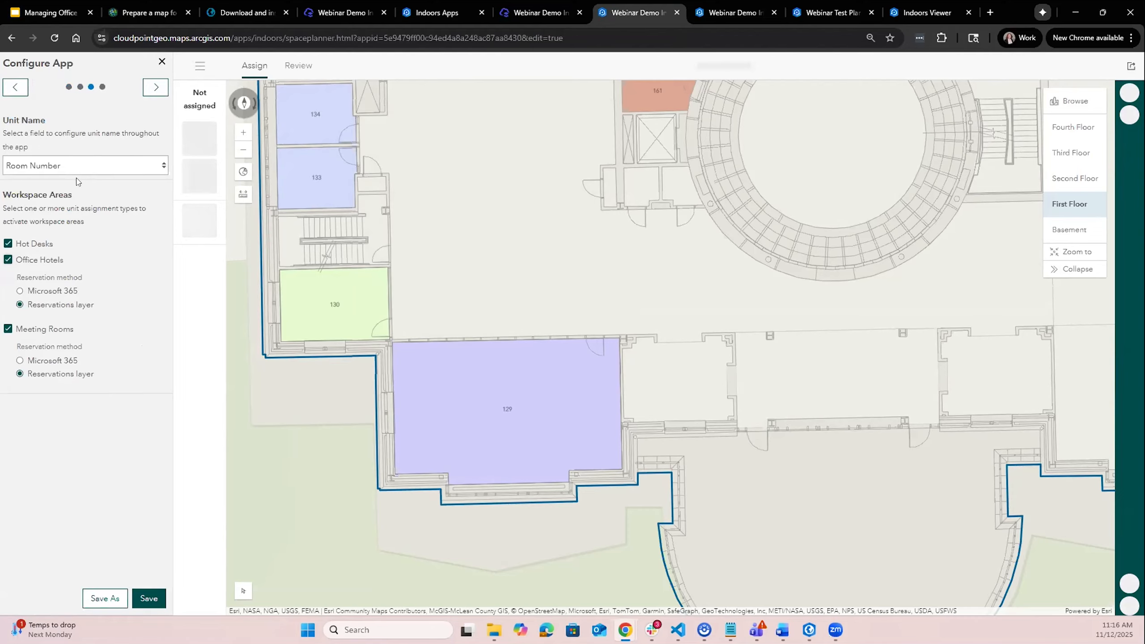
pyautogui.moveTo(72, 195); pyautogui.dragTo(2, 195)
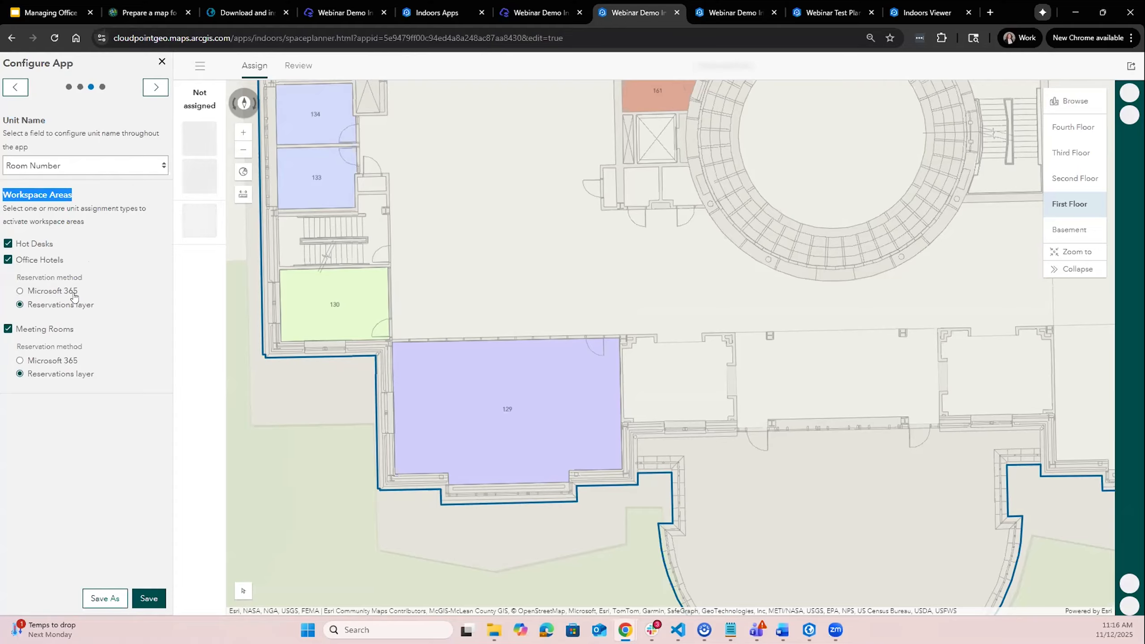
pyautogui.click(97, 208)
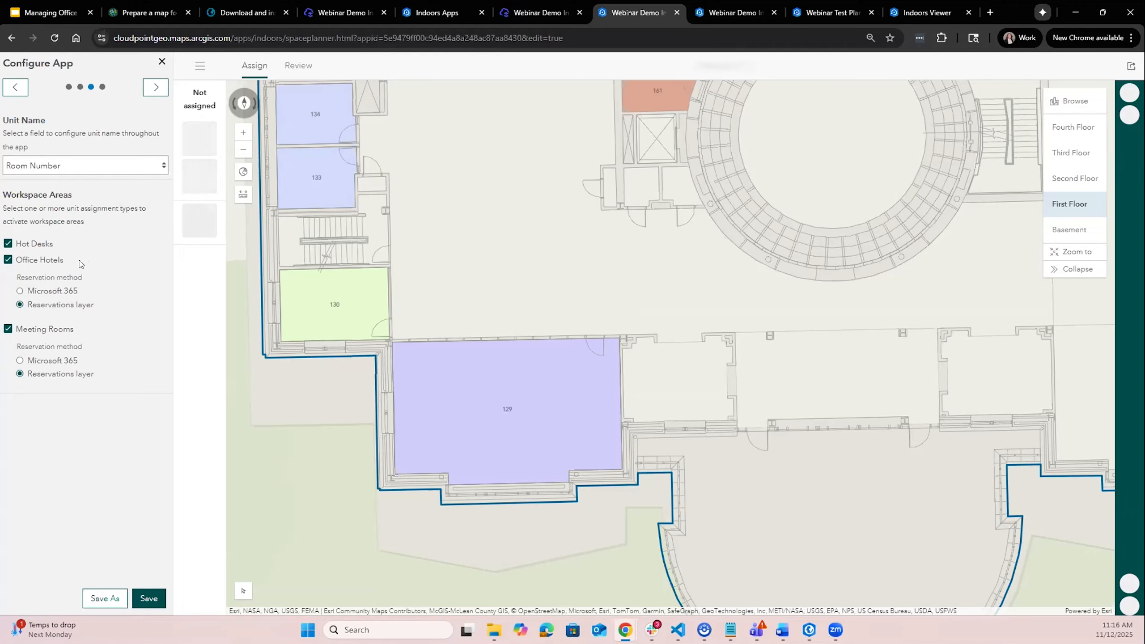
pyautogui.click(156, 90)
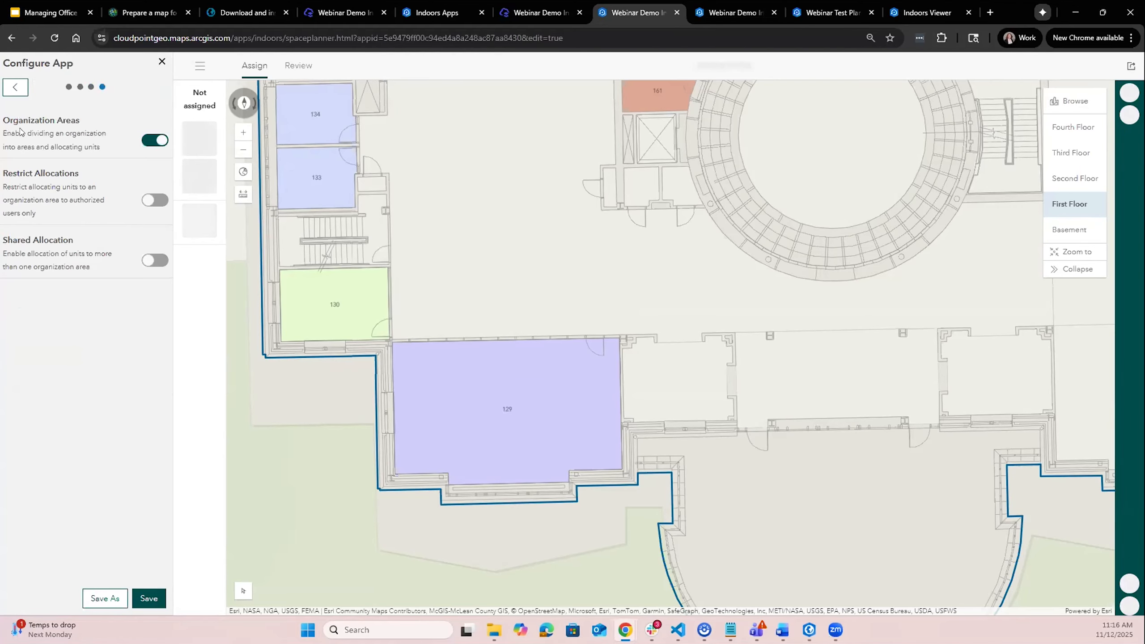
pyautogui.moveTo(3, 121); pyautogui.dragTo(100, 122)
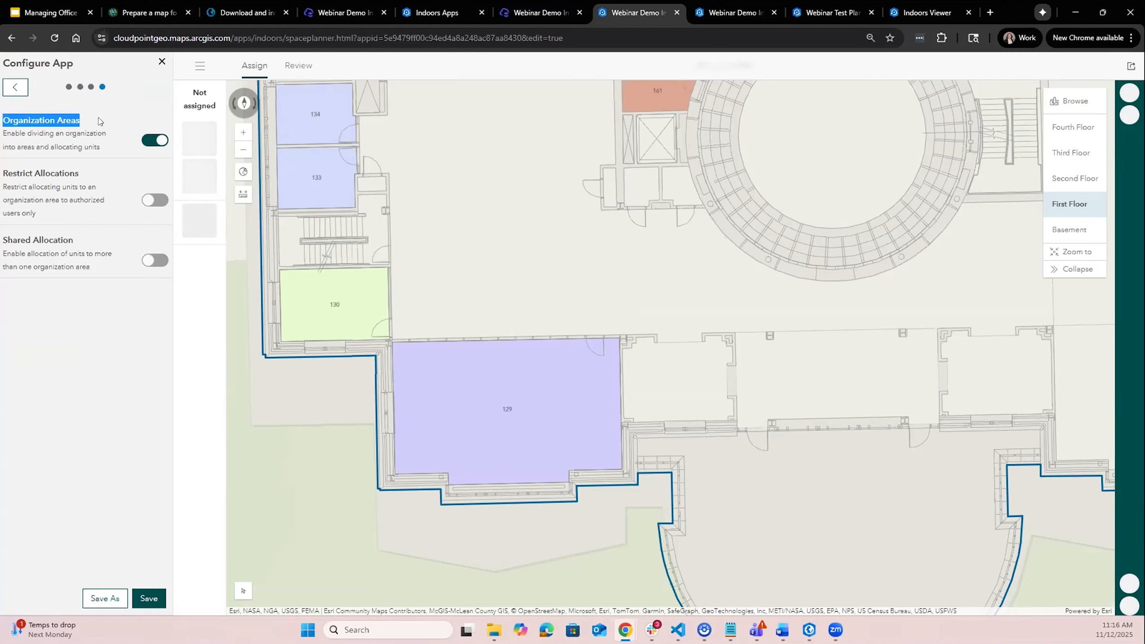
pyautogui.click(100, 120)
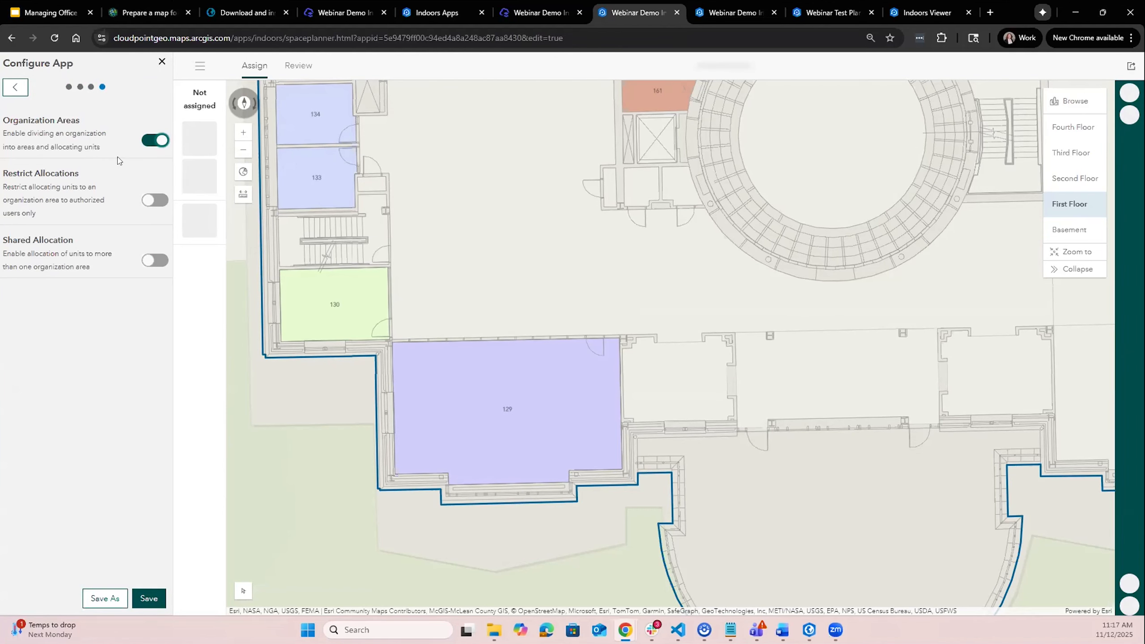
pyautogui.click(199, 70)
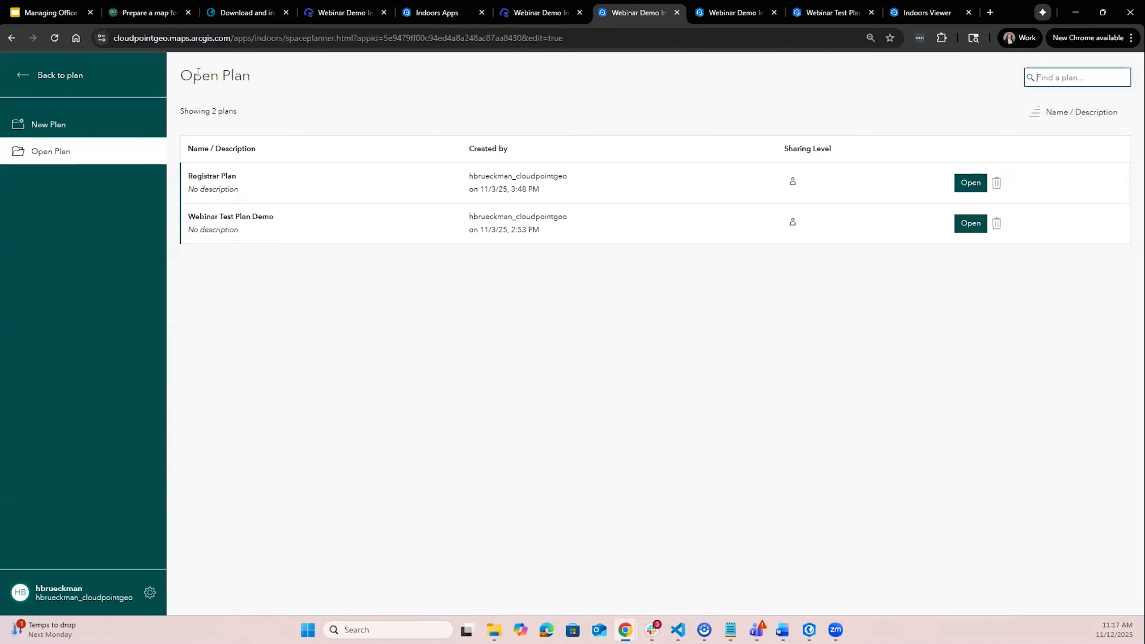
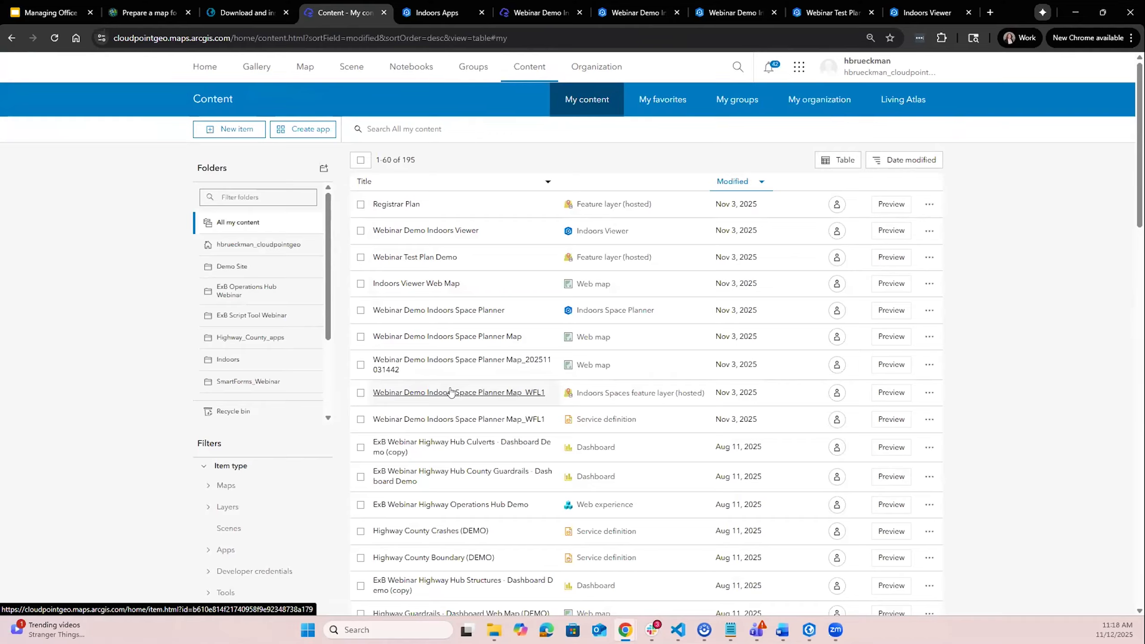
# - Switch to the open Webinar Test Plan Demo plan in Space Planner
pyautogui.click(361, 392)
pyautogui.click(360, 391)
pyautogui.click(631, 6)
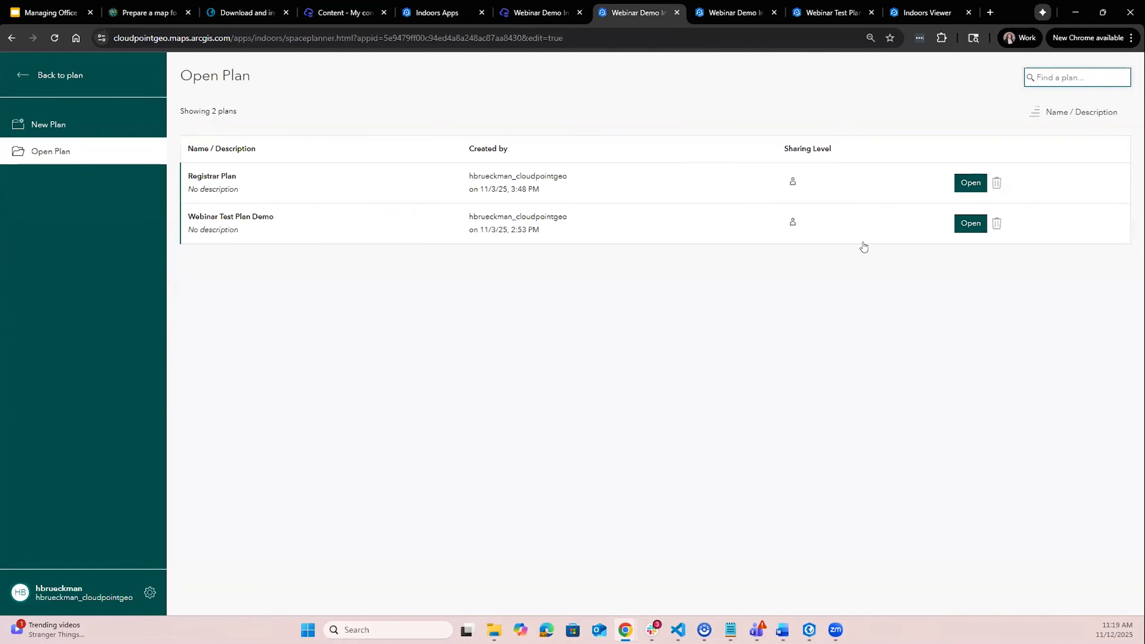
pyautogui.click(719, 16)
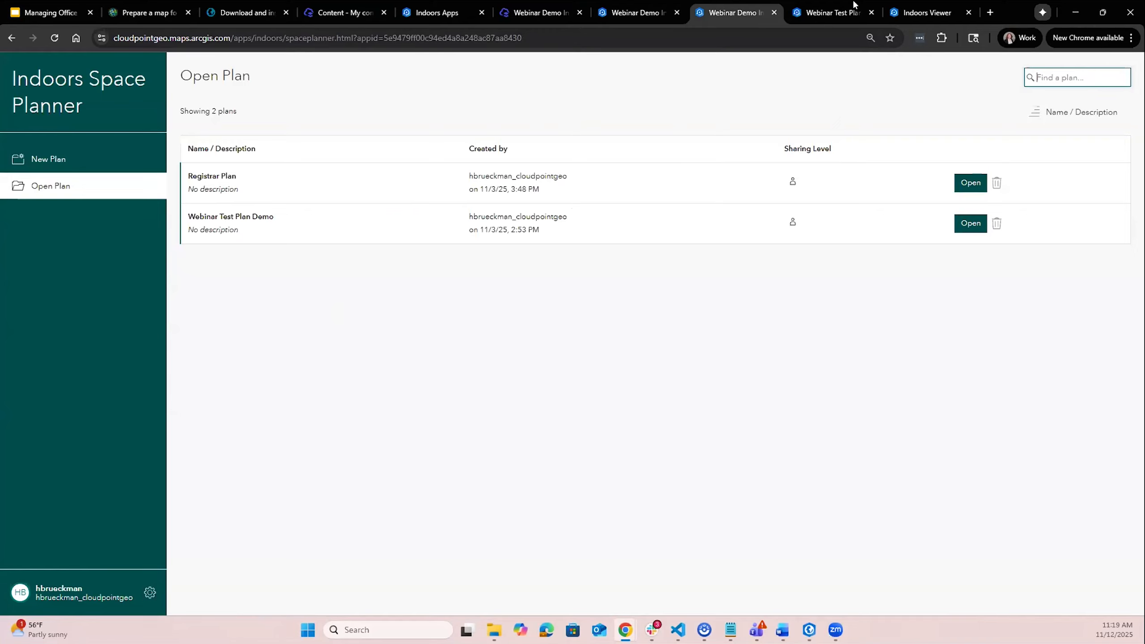
pyautogui.hotkey('ctrl', 'Tab')
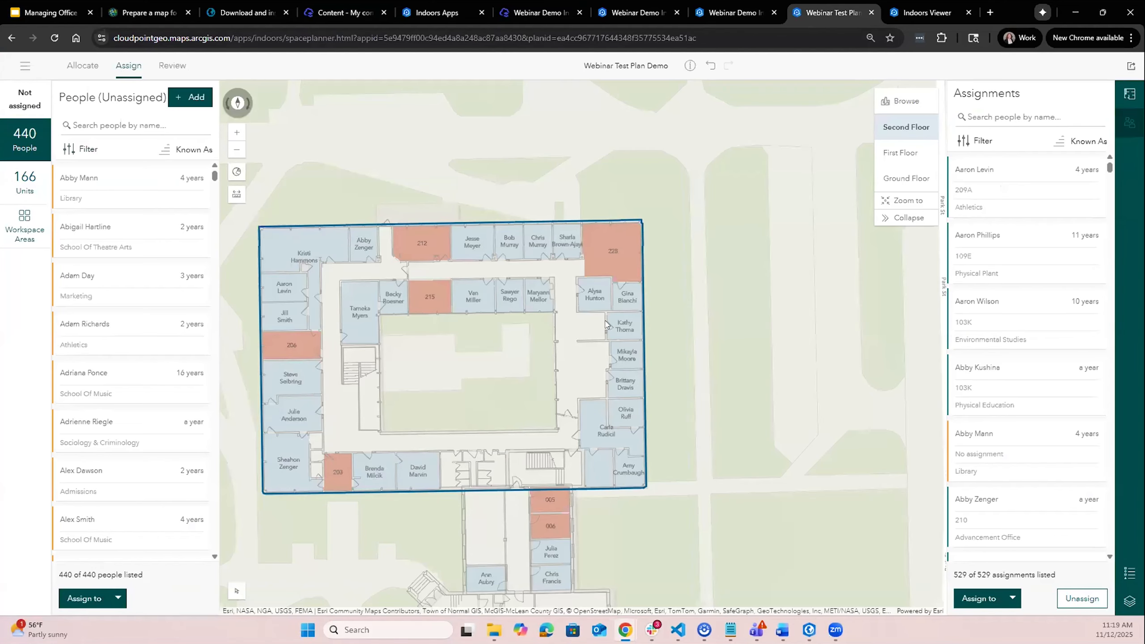
pyautogui.scroll(-1, 692, 237)
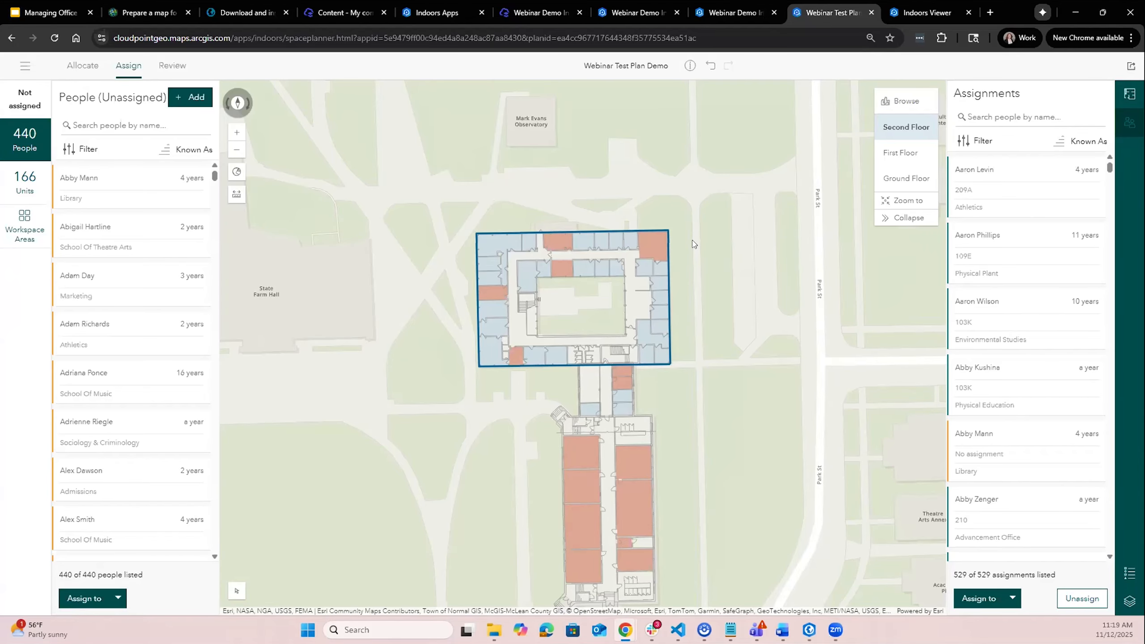
# - Look through the plan menu's Merge and Open Plan pages and return to the plan
pyautogui.click(25, 72)
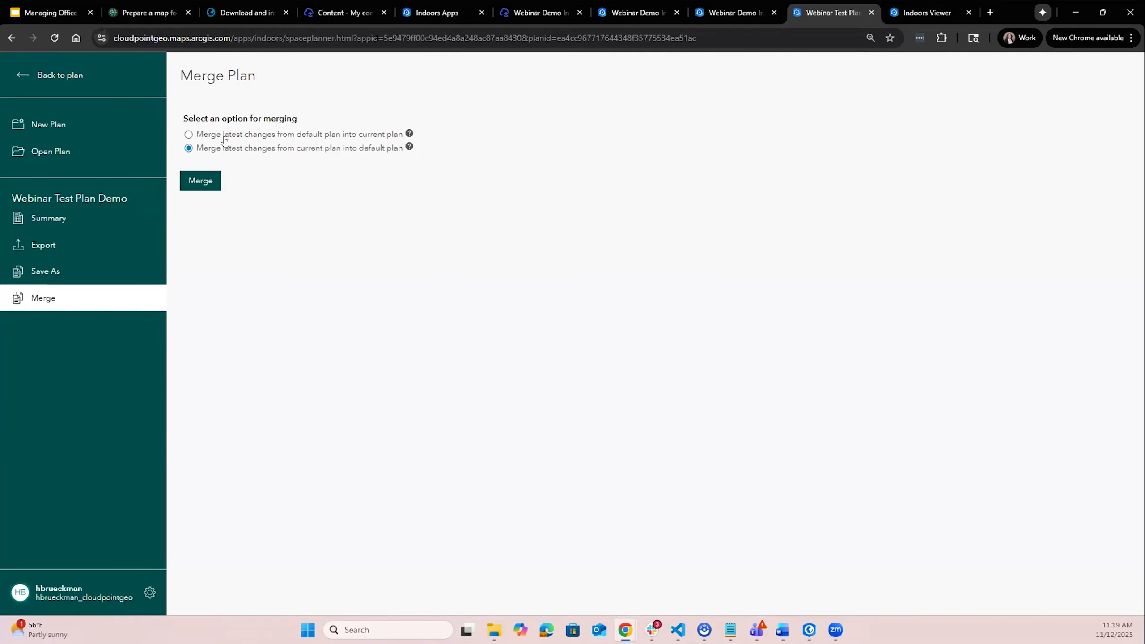
pyautogui.click(56, 77)
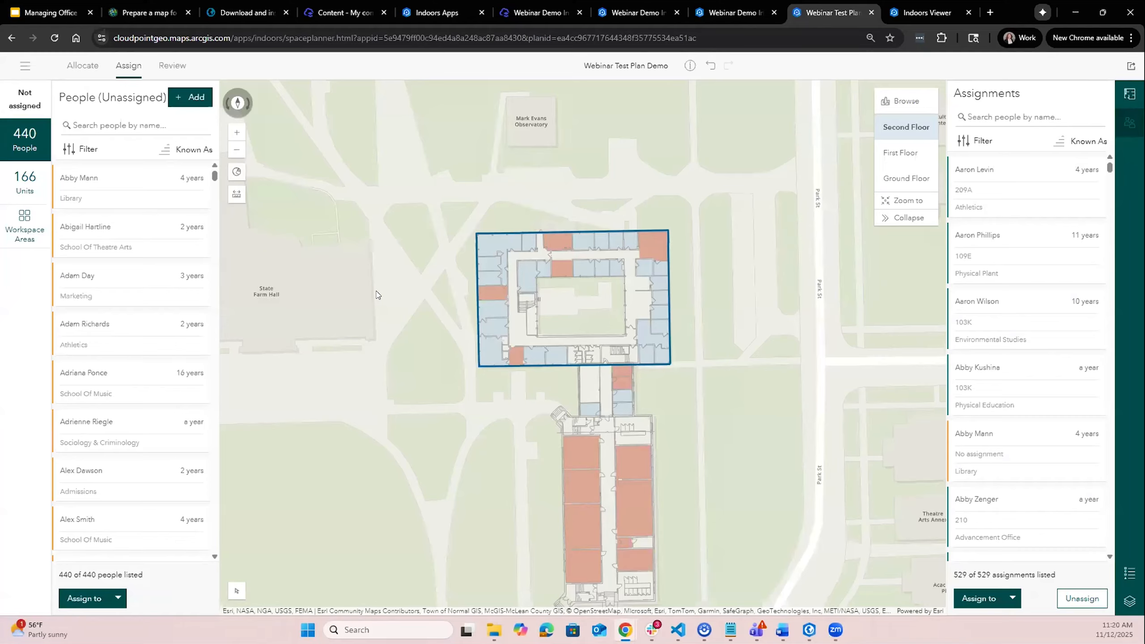
pyautogui.click(19, 62)
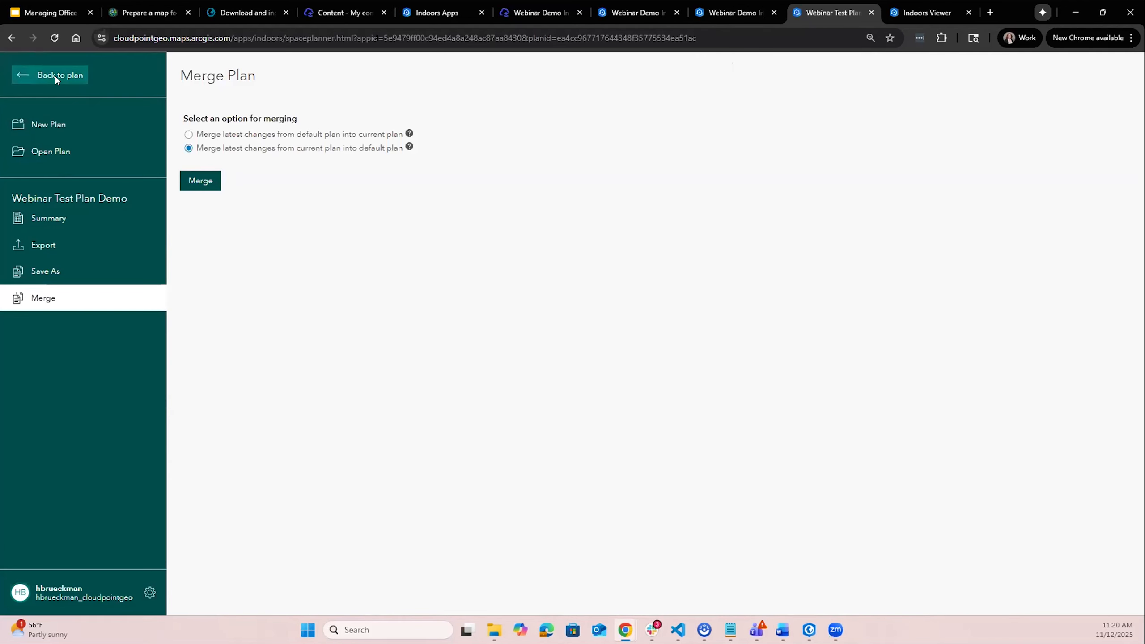
pyautogui.click(54, 74)
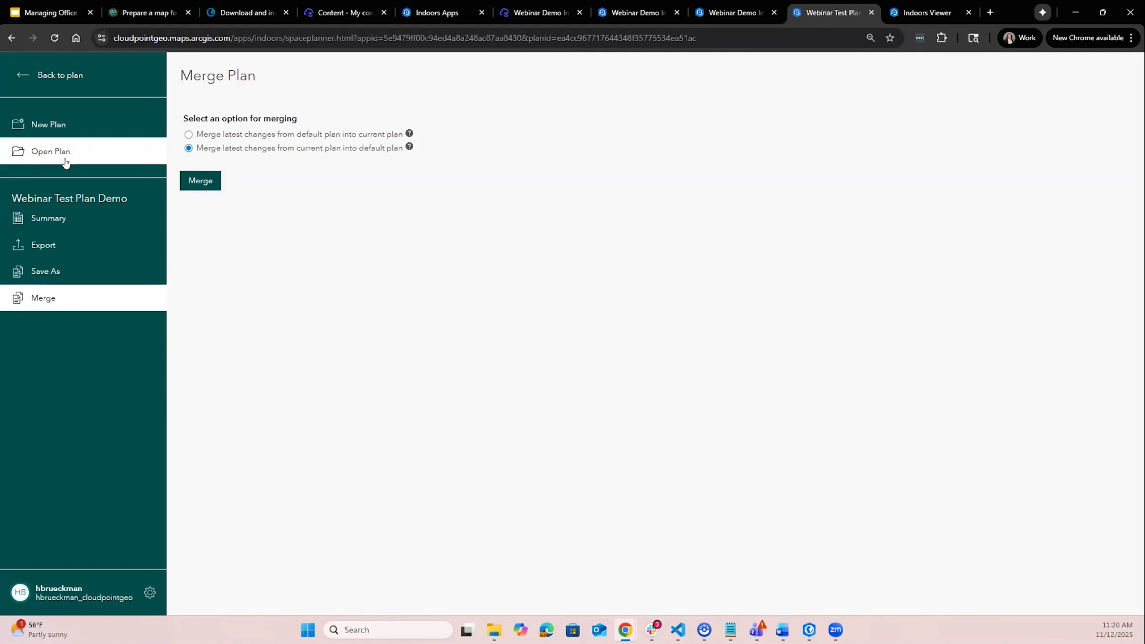
pyautogui.click(65, 158)
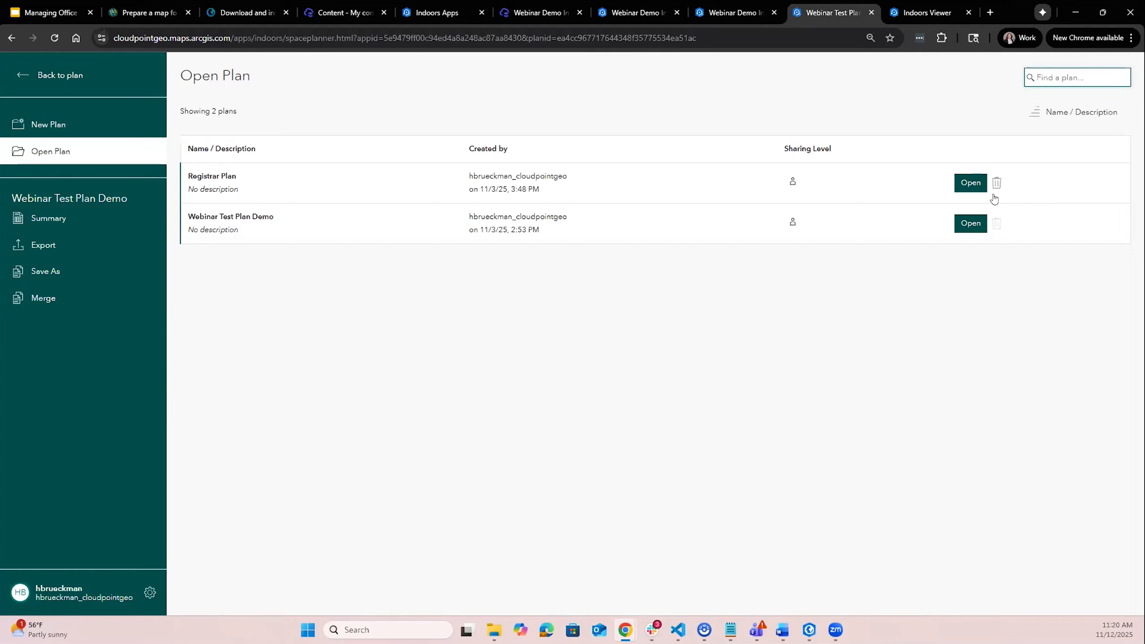
pyautogui.click(45, 80)
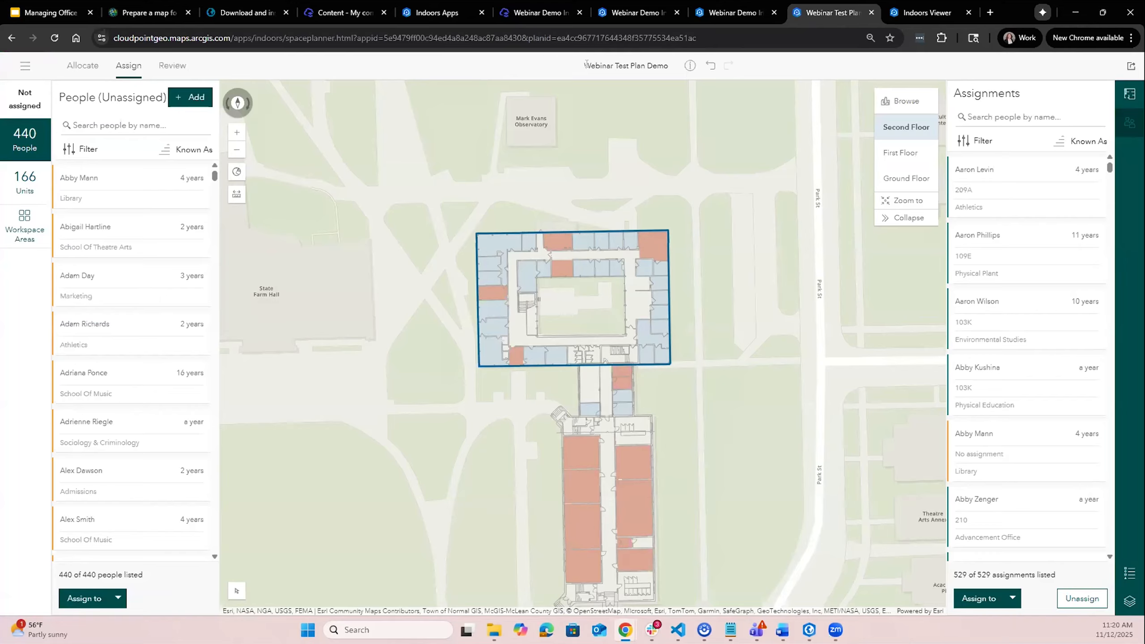
# - Browse the plan's Assignments and Units lists
pyautogui.moveTo(105, 263)
pyautogui.moveTo(148, 374)
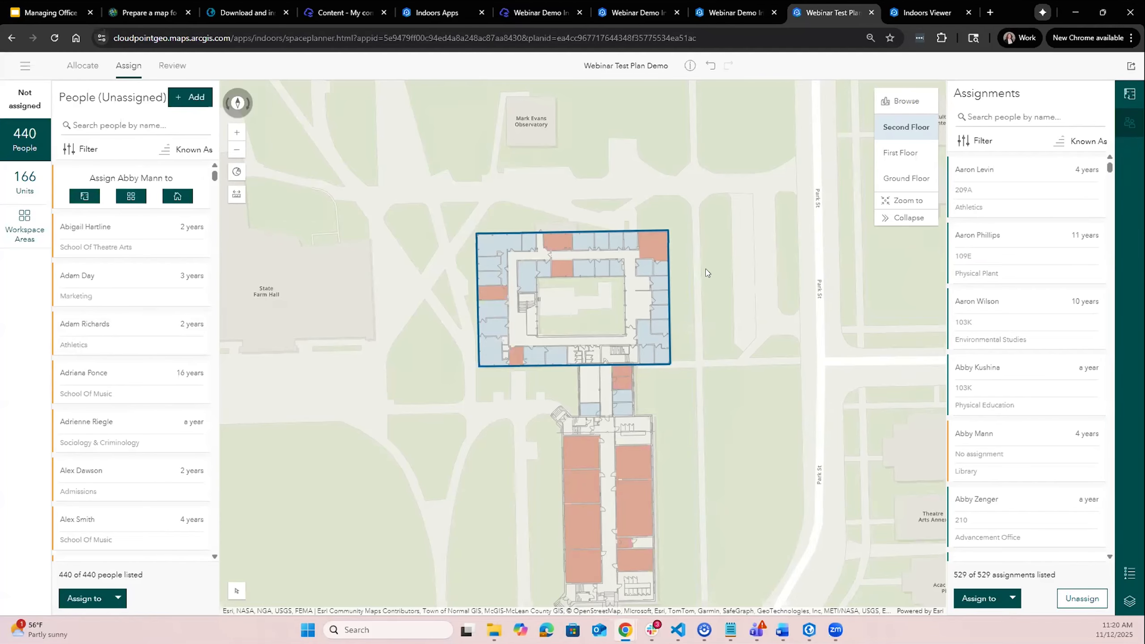
pyautogui.scroll(4, 705, 272)
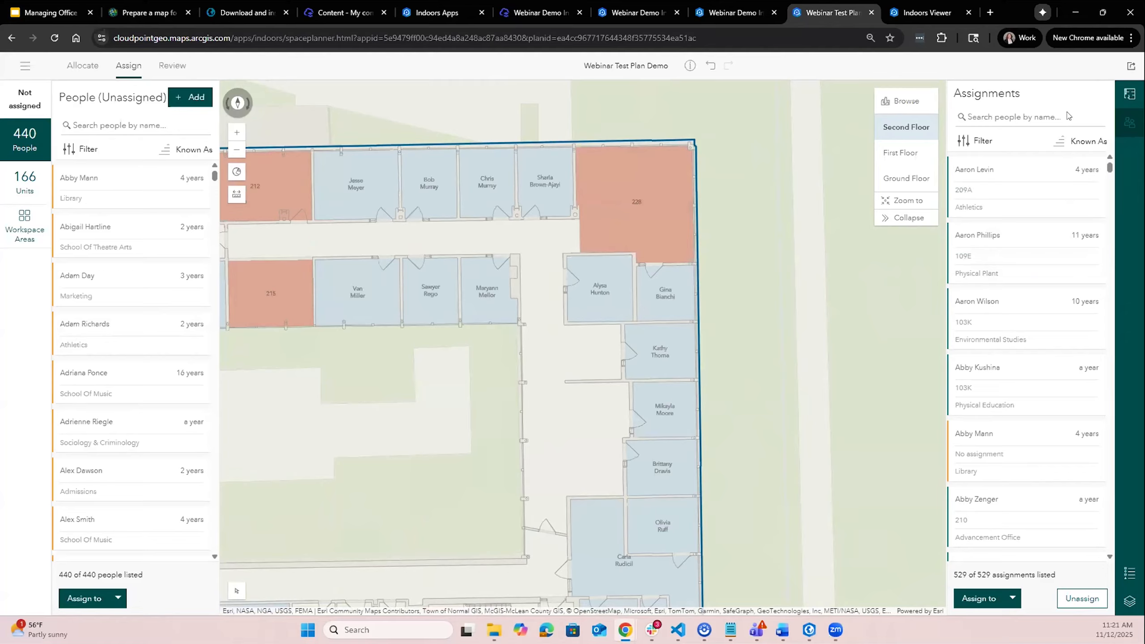
pyautogui.scroll(-9, 1053, 296)
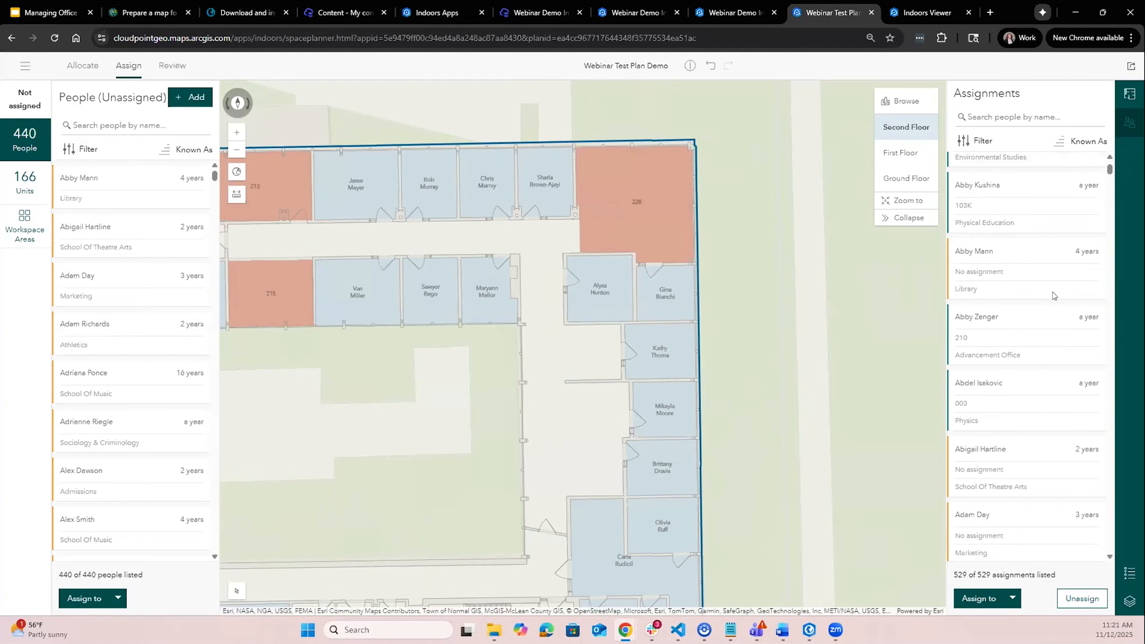
pyautogui.scroll(5, 1053, 296)
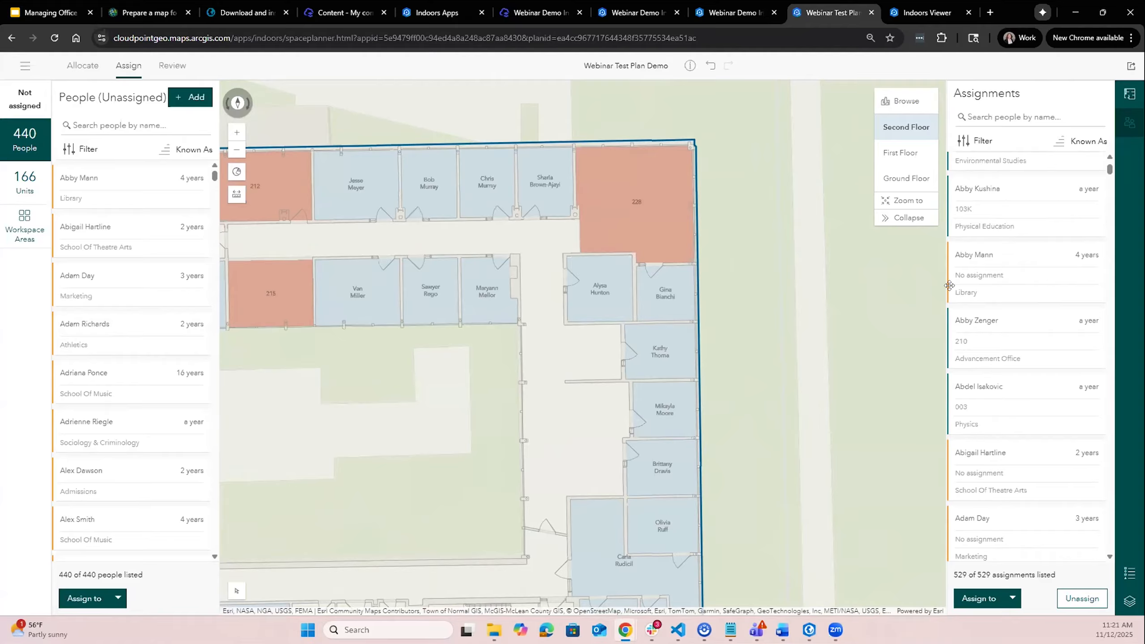
pyautogui.click(1135, 94)
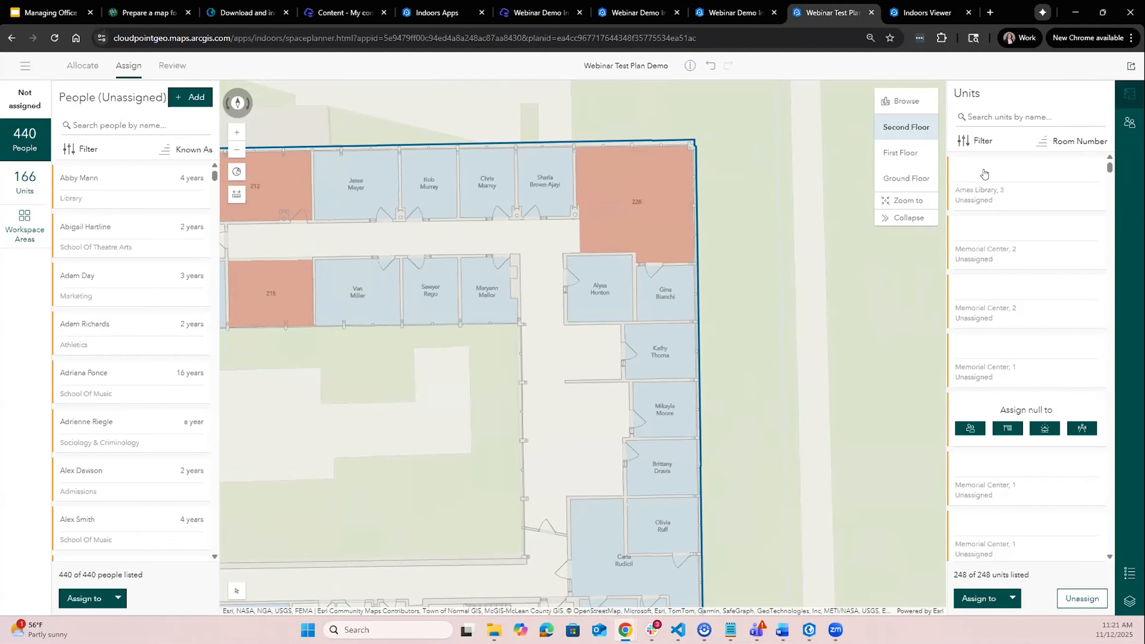
pyautogui.scroll(-10, 977, 397)
pyautogui.scroll(-5, 978, 398)
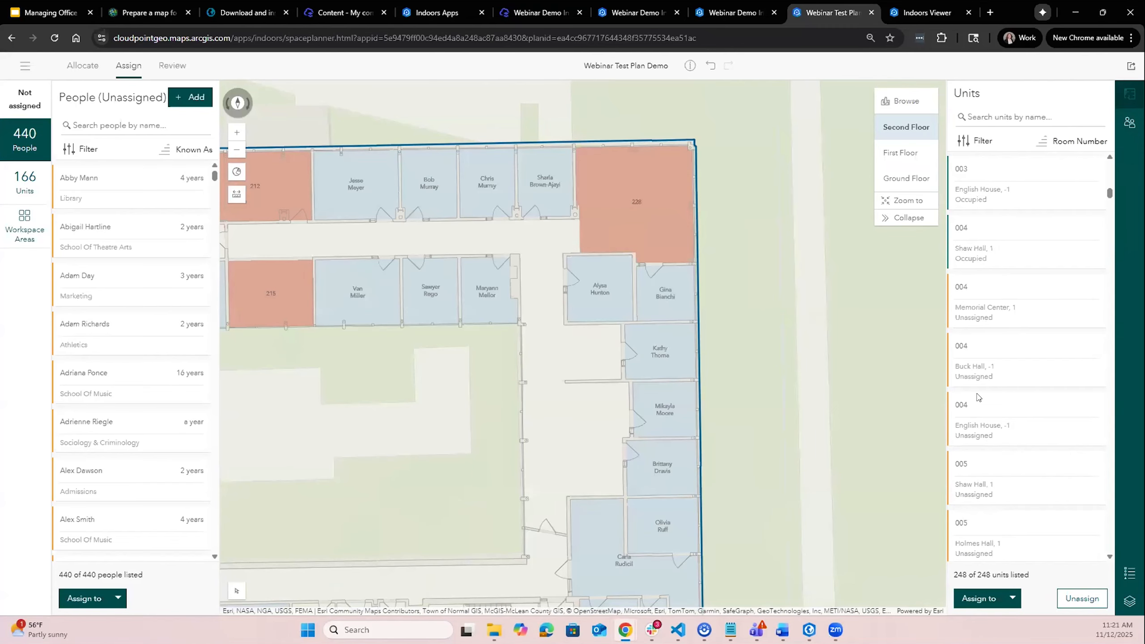
pyautogui.click(1128, 125)
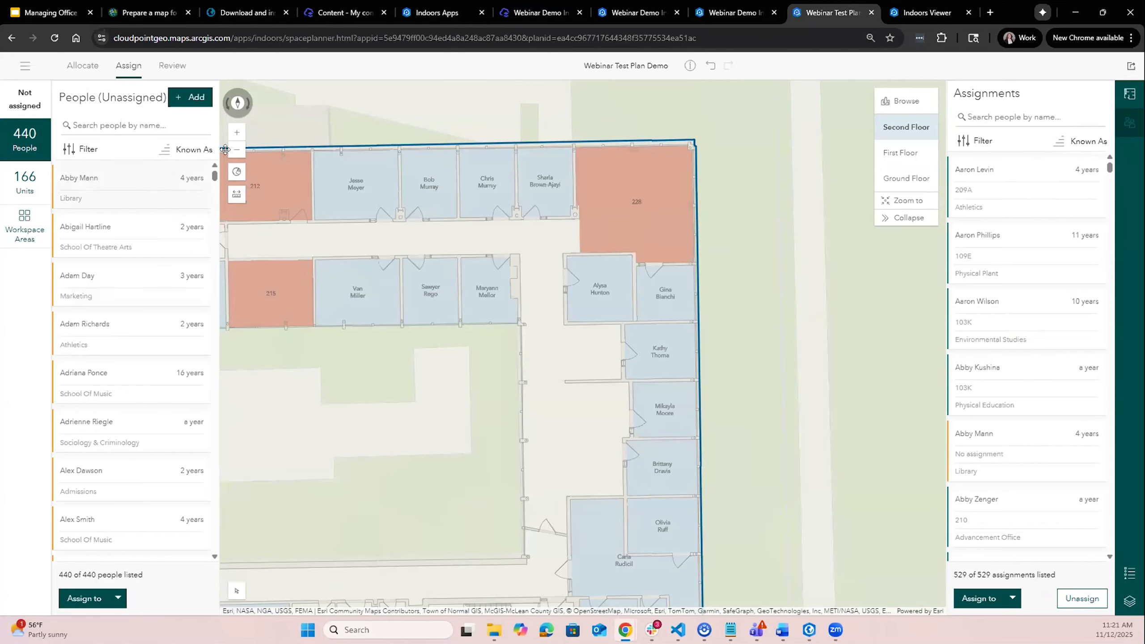
# - Assign the first unassigned person in the people list to unit 228 on the map
pyautogui.moveTo(111, 177)
pyautogui.moveTo(110, 178); pyautogui.dragTo(632, 198)
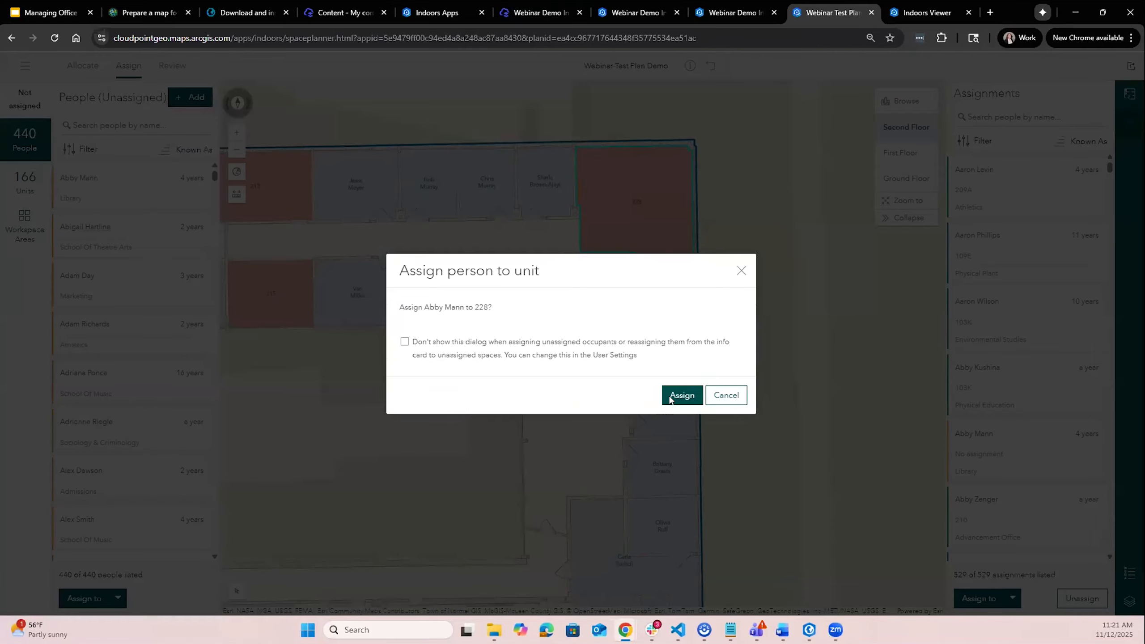
pyautogui.click(671, 398)
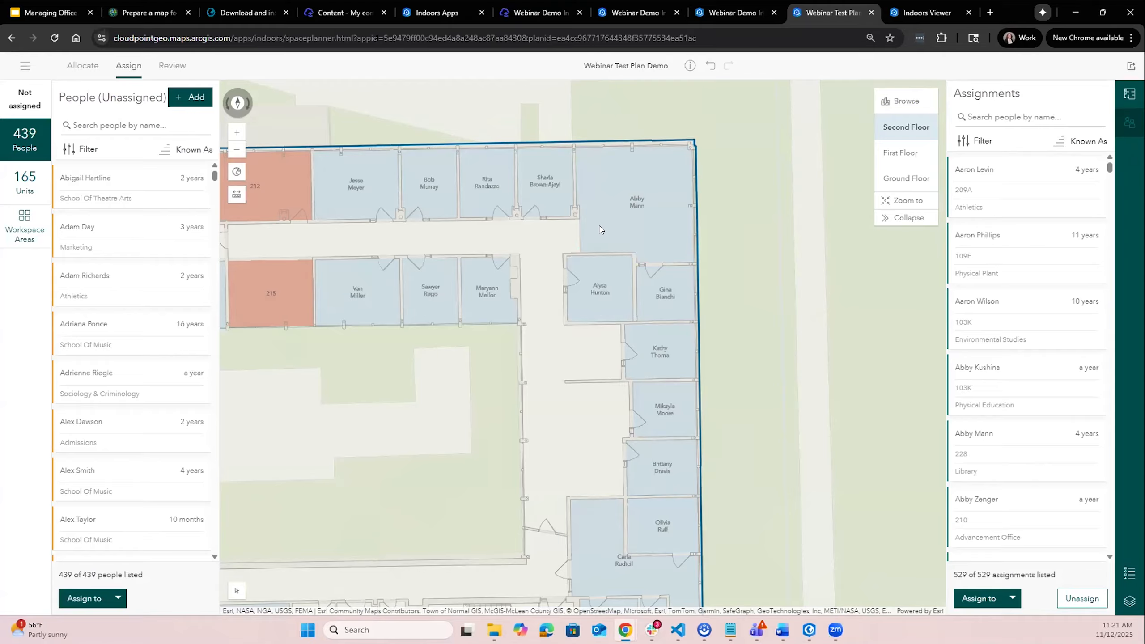
# - Assign the next unassigned person to unit 228 as well, keeping the existing occupant
pyautogui.moveTo(112, 180)
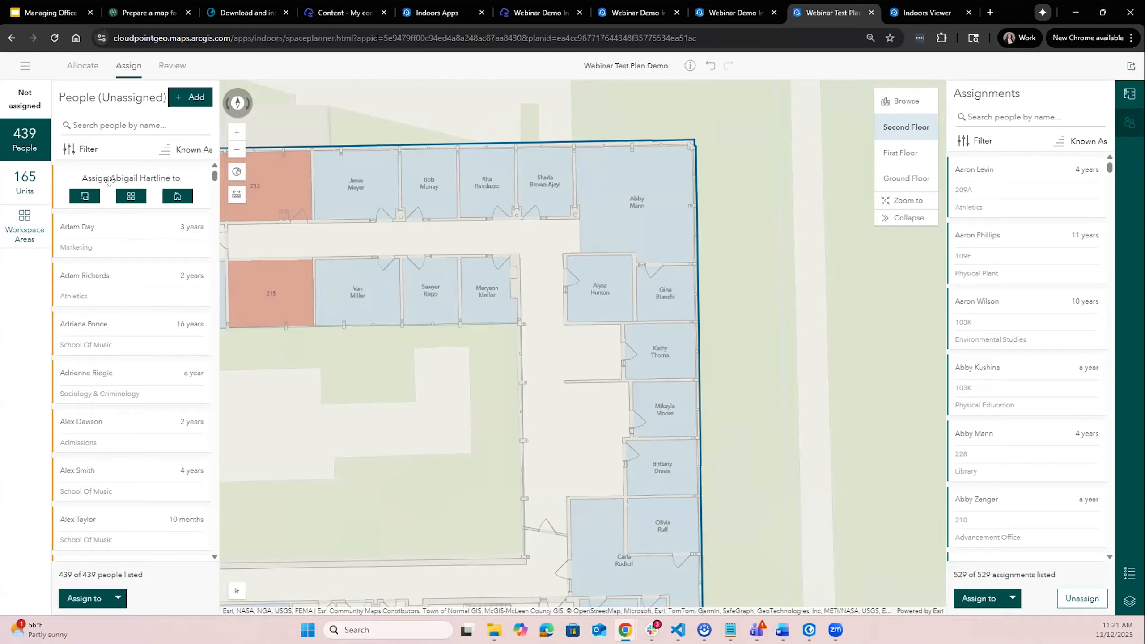
pyautogui.moveTo(112, 180); pyautogui.dragTo(639, 222)
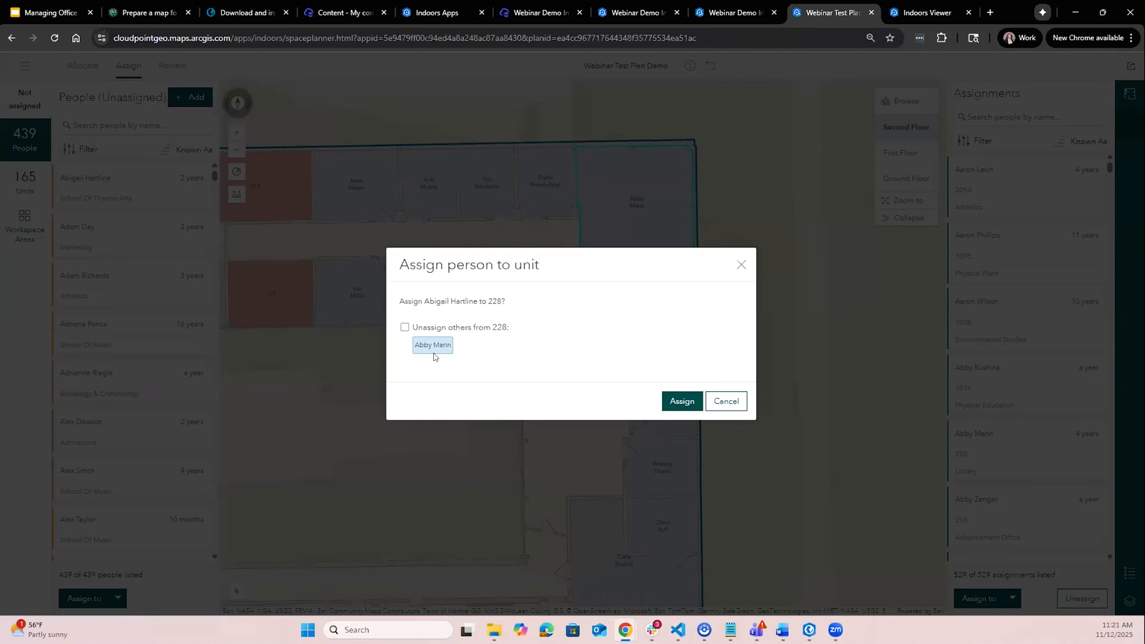
pyautogui.click(682, 401)
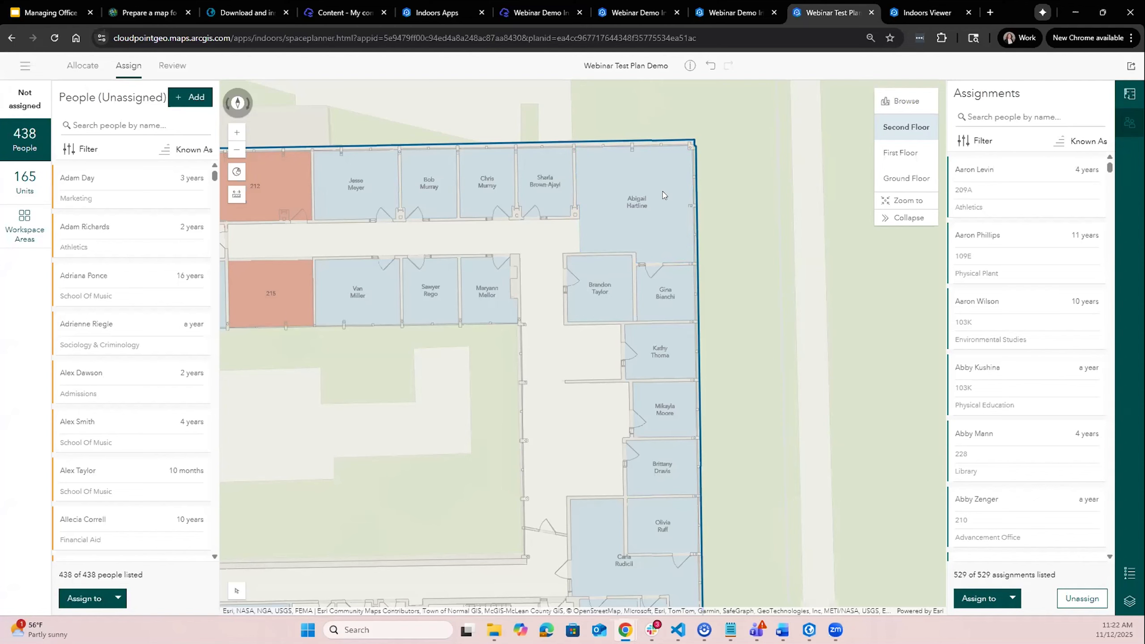
# - Reposition both occupants' labels inside unit 228 with Move Occupants
pyautogui.click(643, 232)
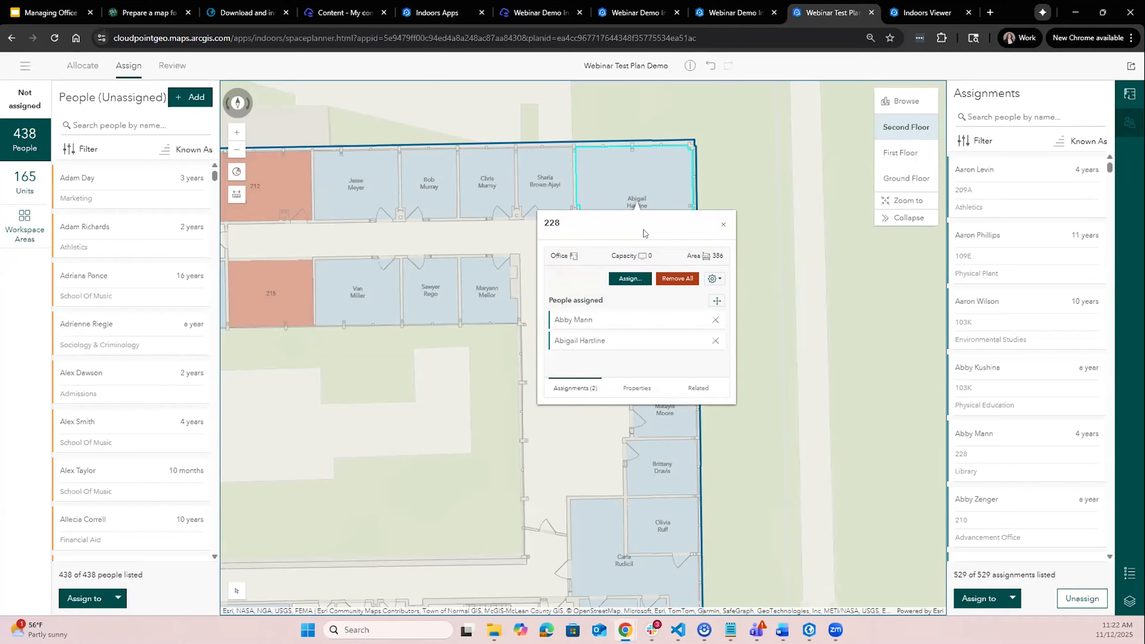
pyautogui.click(716, 303)
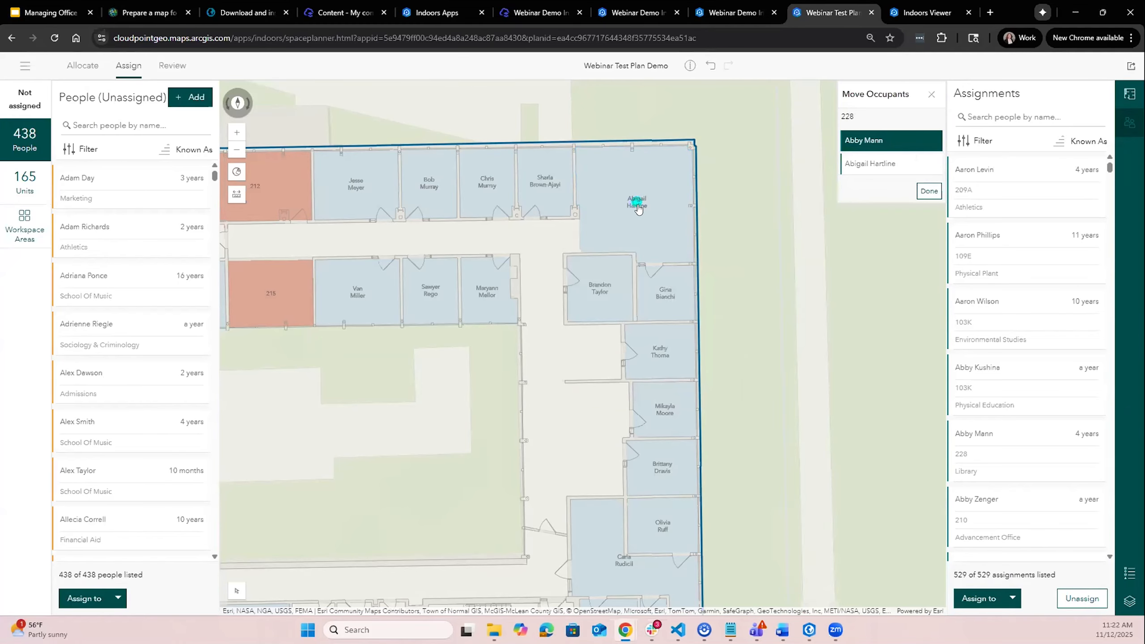
pyautogui.moveTo(631, 202); pyautogui.dragTo(591, 230)
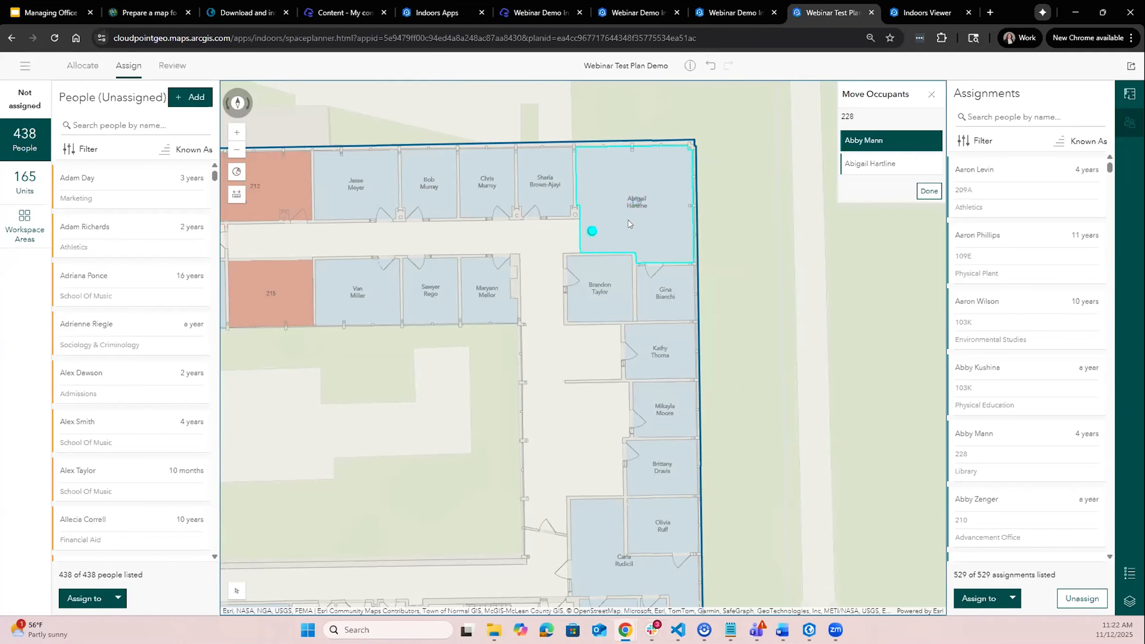
pyautogui.click(885, 166)
pyautogui.click(662, 170)
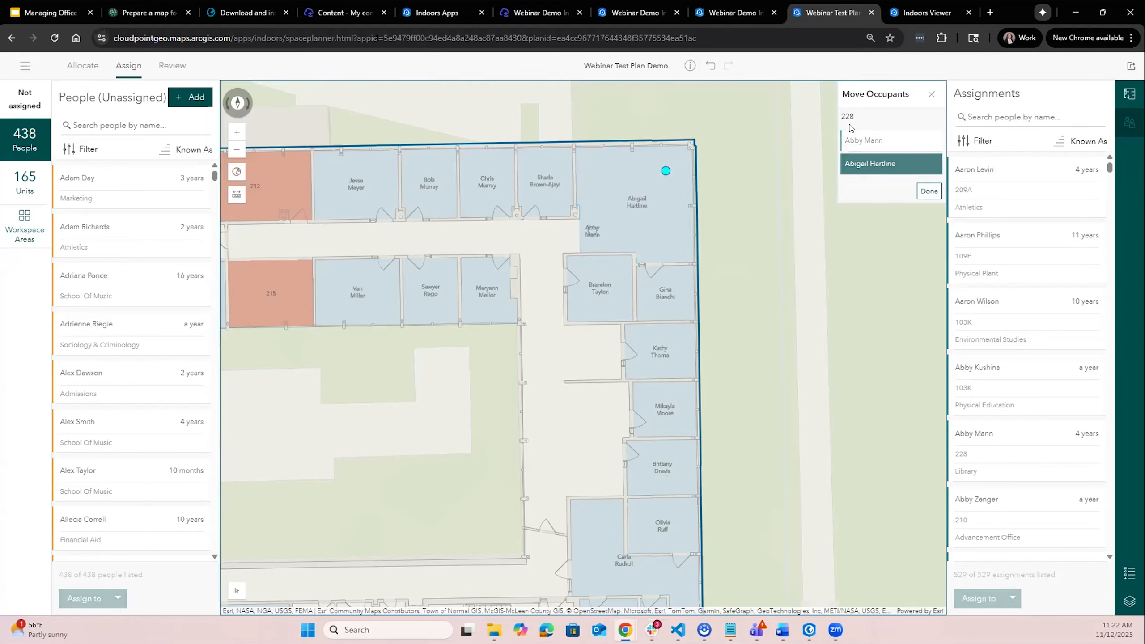
pyautogui.click(924, 193)
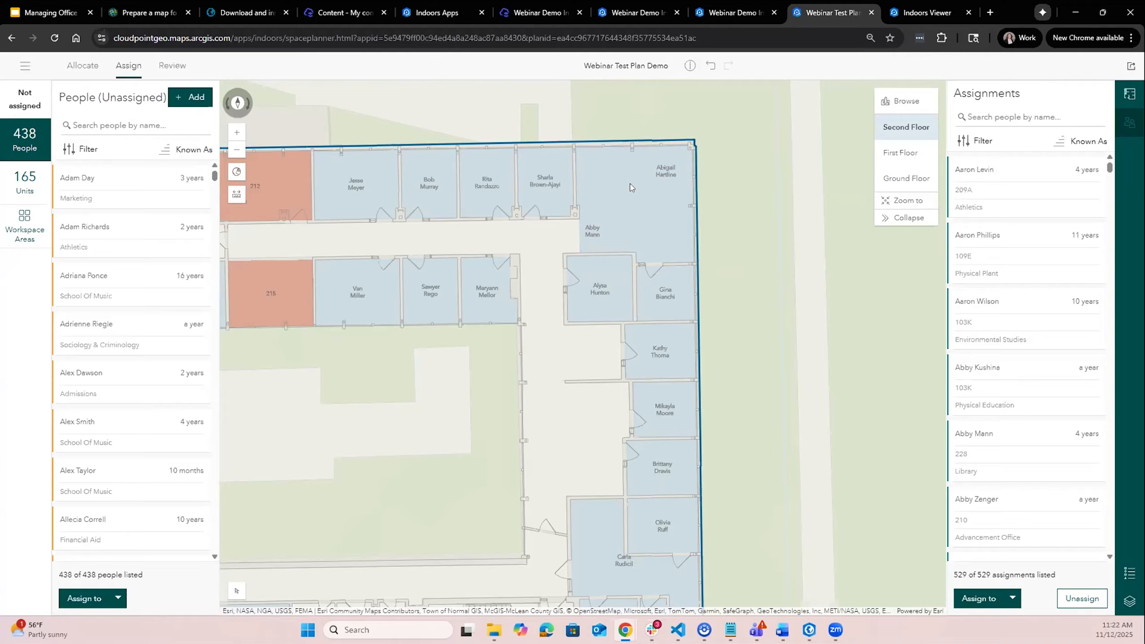
# - Inspect unit 228's properties and assignments
pyautogui.scroll(-3, 618, 199)
pyautogui.scroll(3, 616, 197)
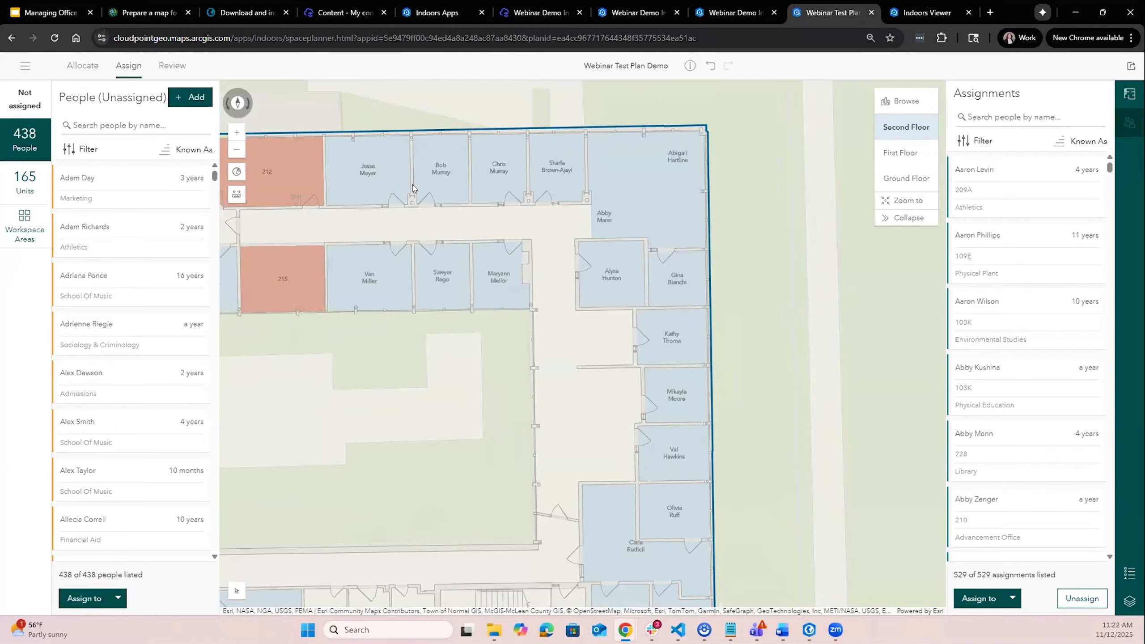
pyautogui.click(649, 225)
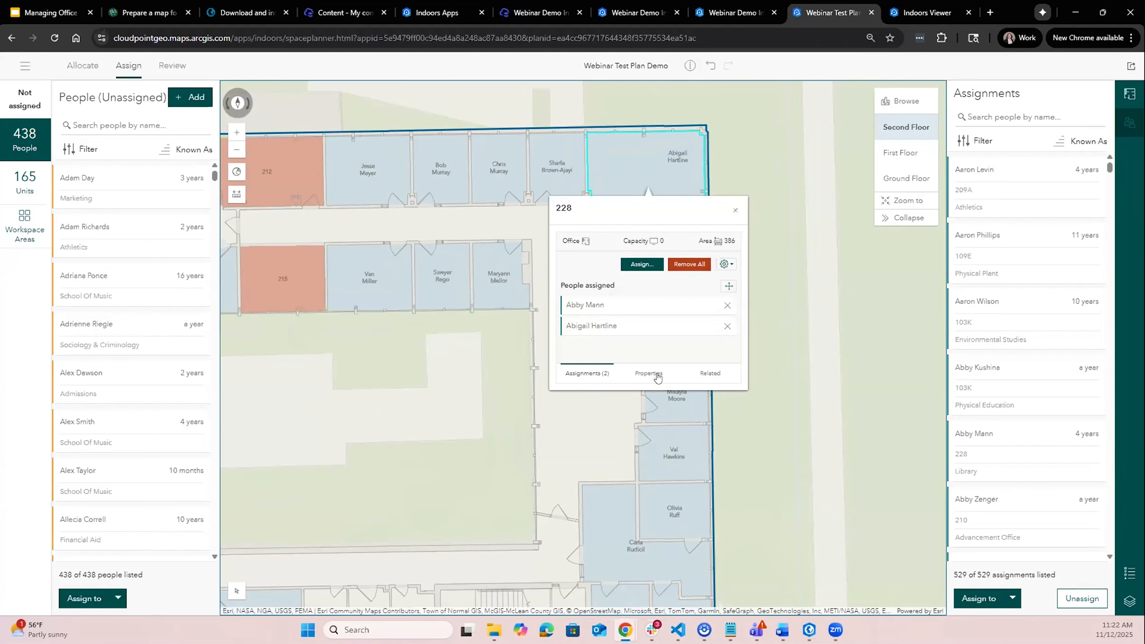
pyautogui.click(657, 375)
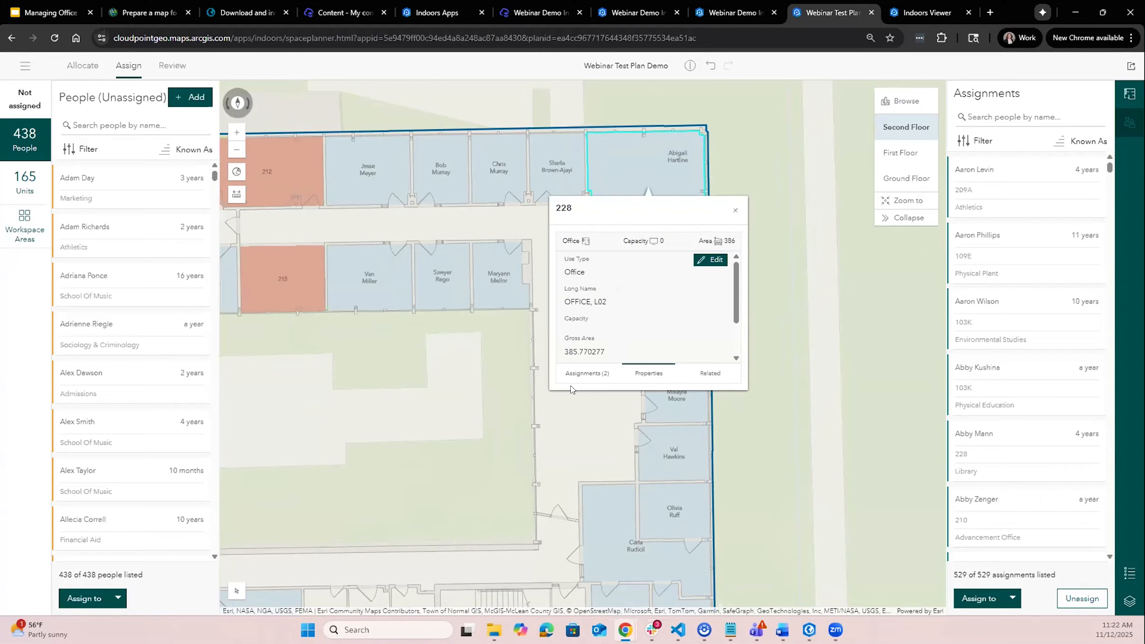
pyautogui.click(586, 373)
pyautogui.click(638, 299)
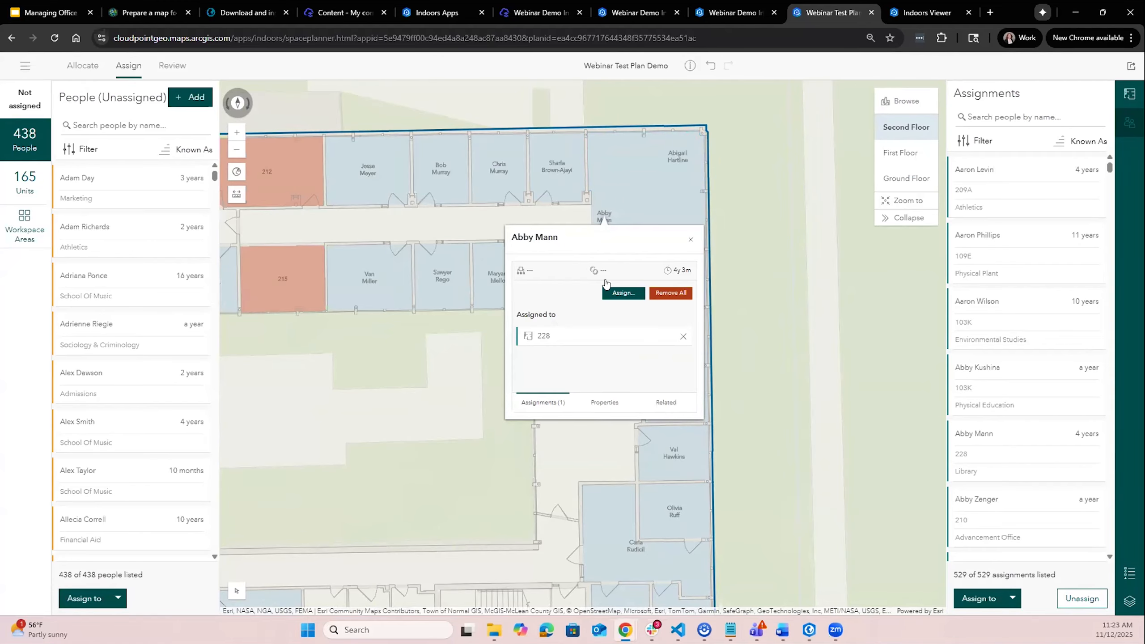
pyautogui.click(618, 298)
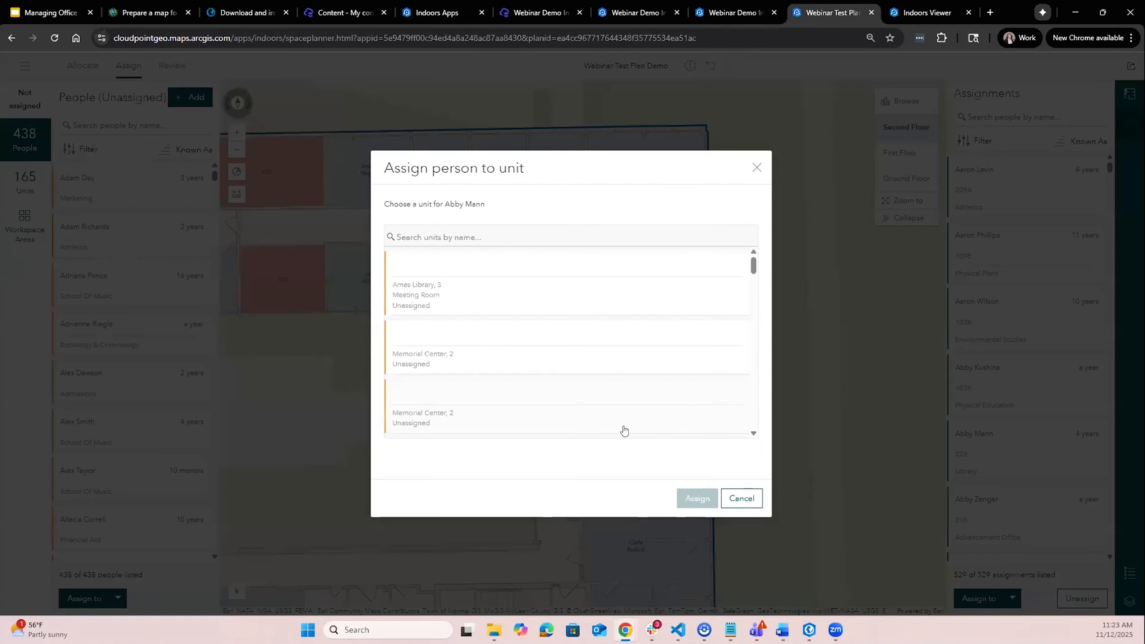
pyautogui.scroll(-3, 633, 419)
pyautogui.scroll(-3, 638, 420)
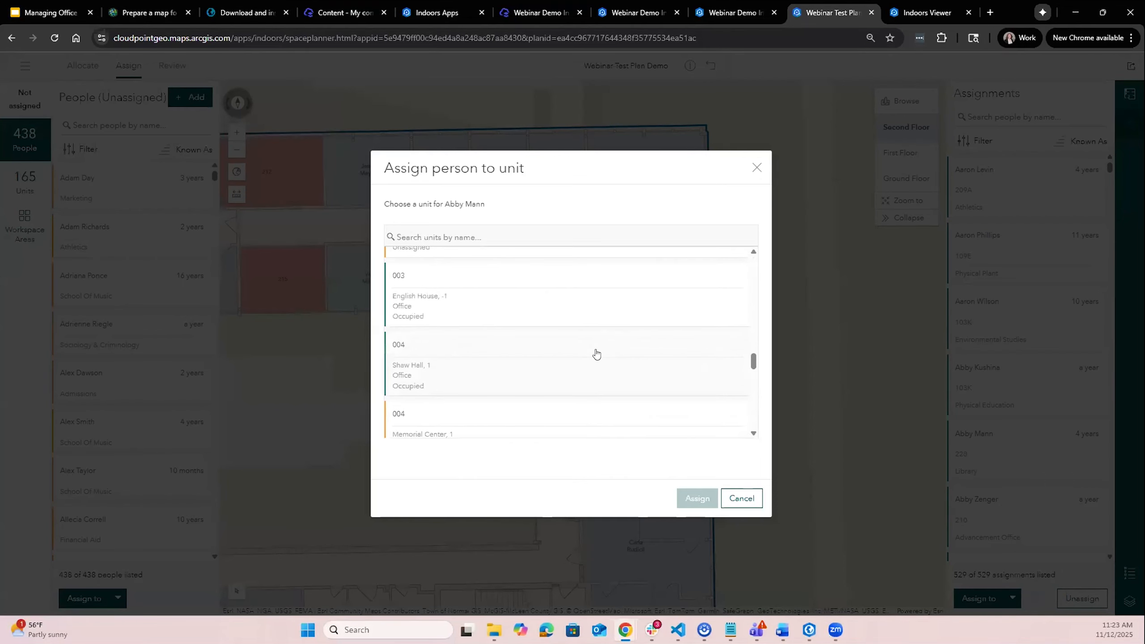
pyautogui.click(587, 415)
pyautogui.click(697, 500)
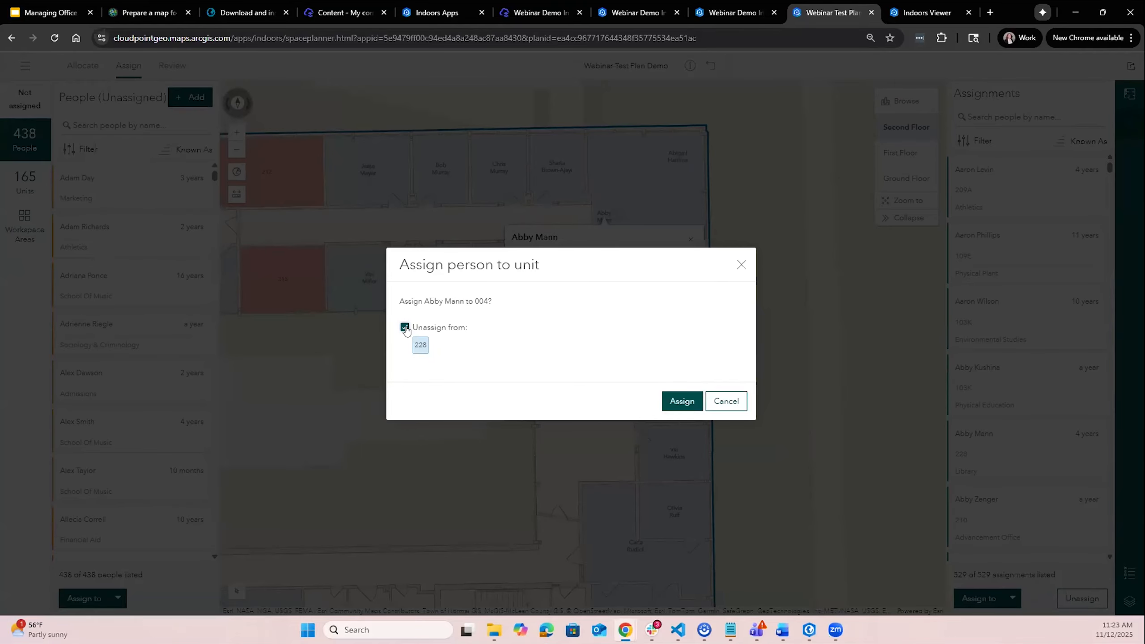
pyautogui.click(726, 401)
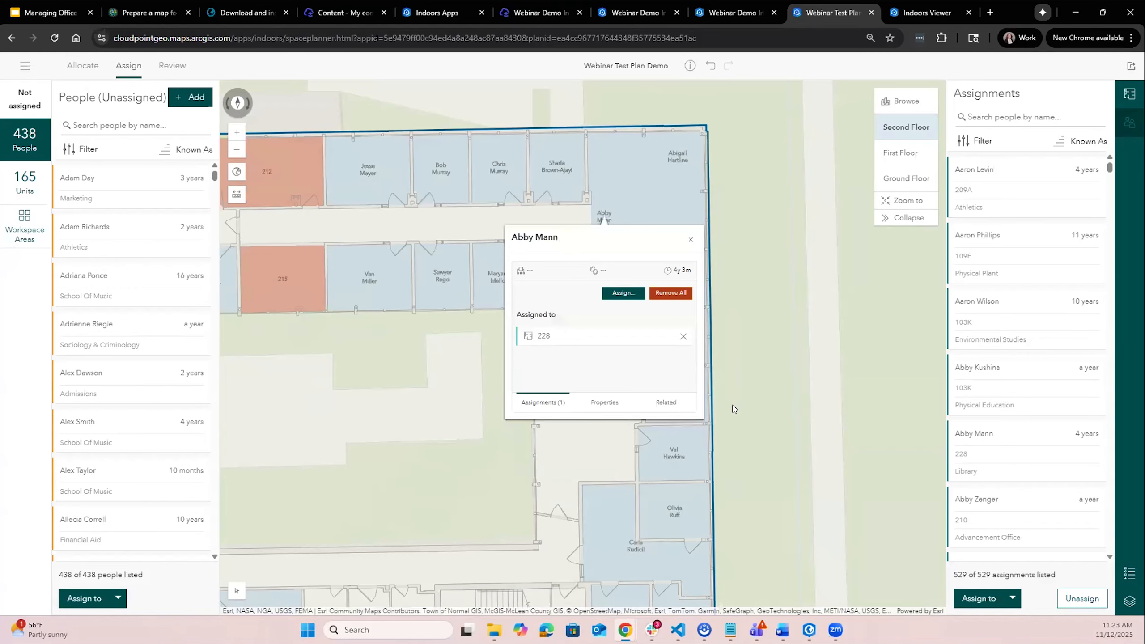
pyautogui.click(689, 240)
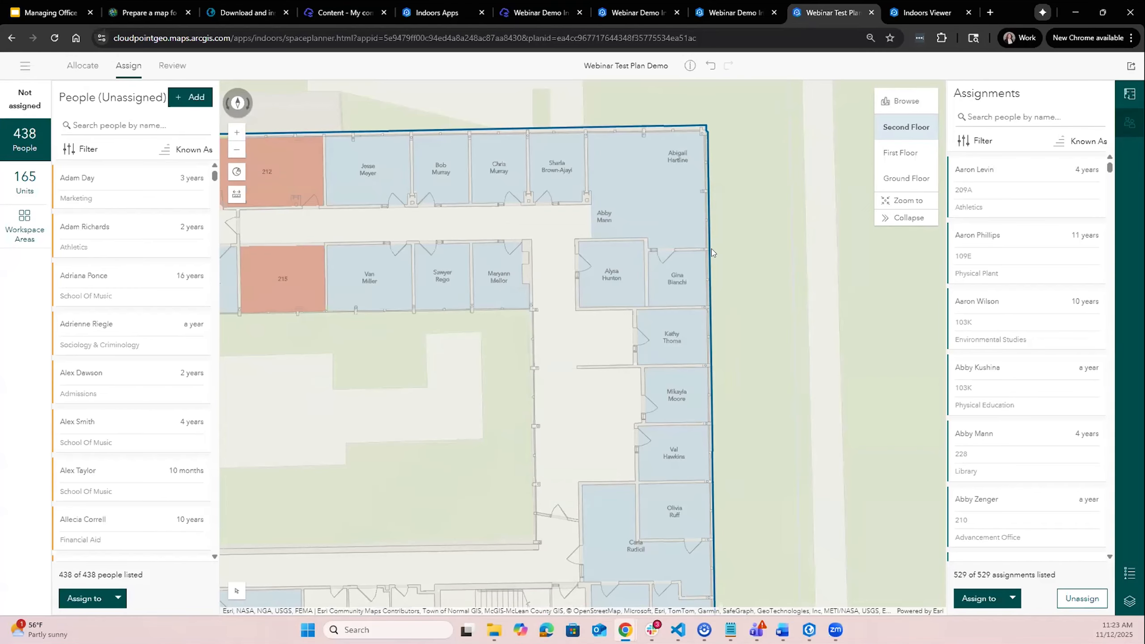
# - Open the plan review and list the moves made in this plan
pyautogui.scroll(-2, 745, 226)
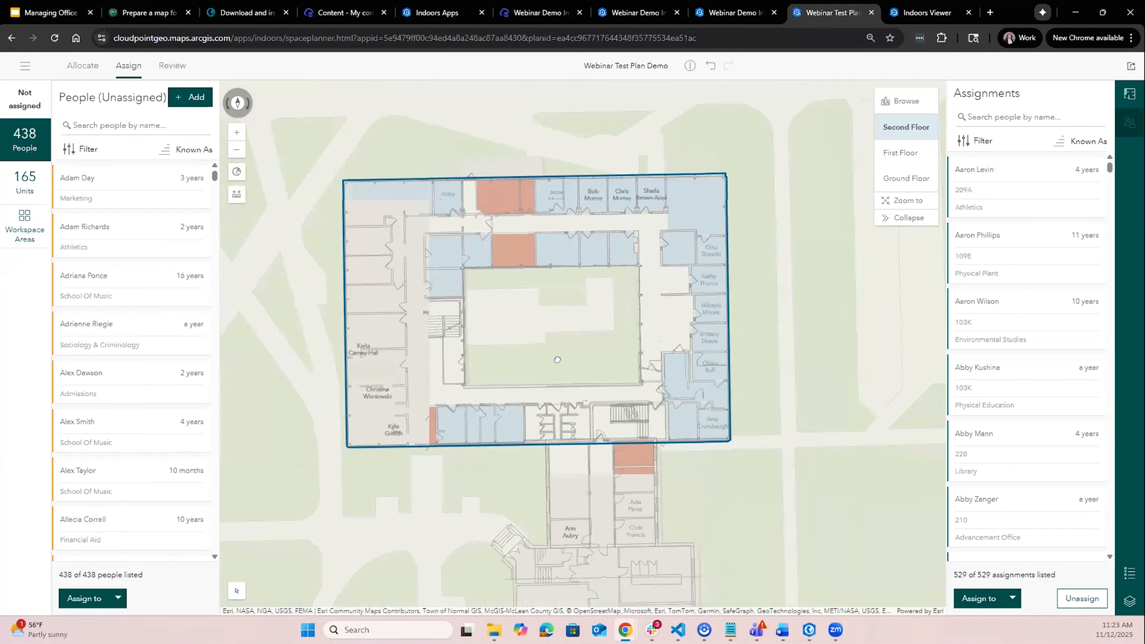
pyautogui.scroll(2, 559, 364)
pyautogui.scroll(-1, 559, 363)
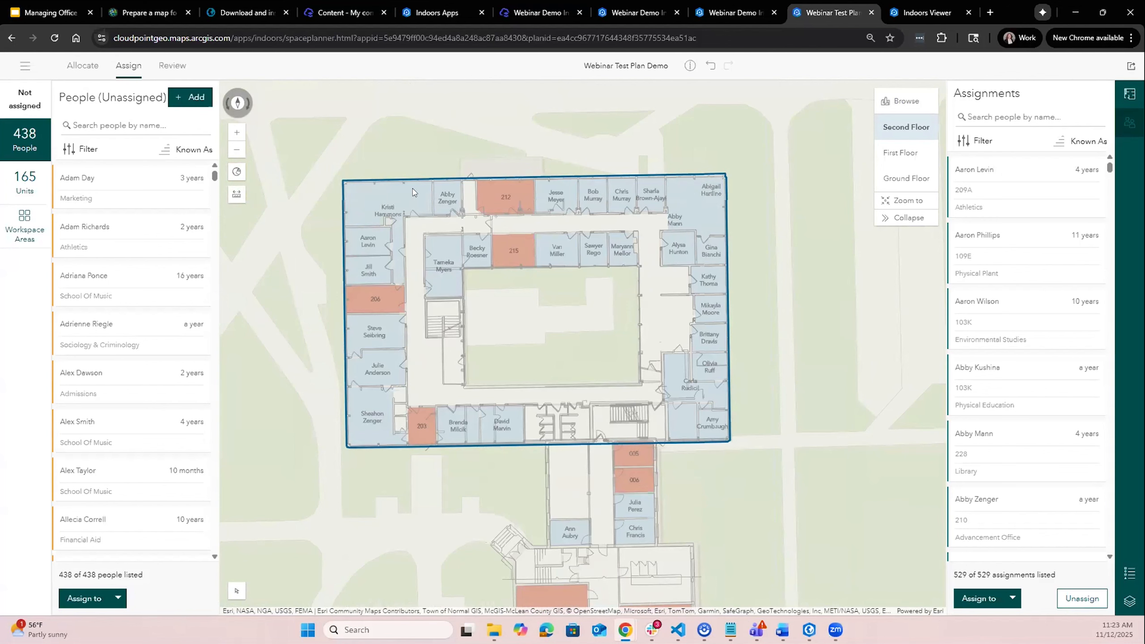
pyautogui.click(167, 72)
pyautogui.click(24, 101)
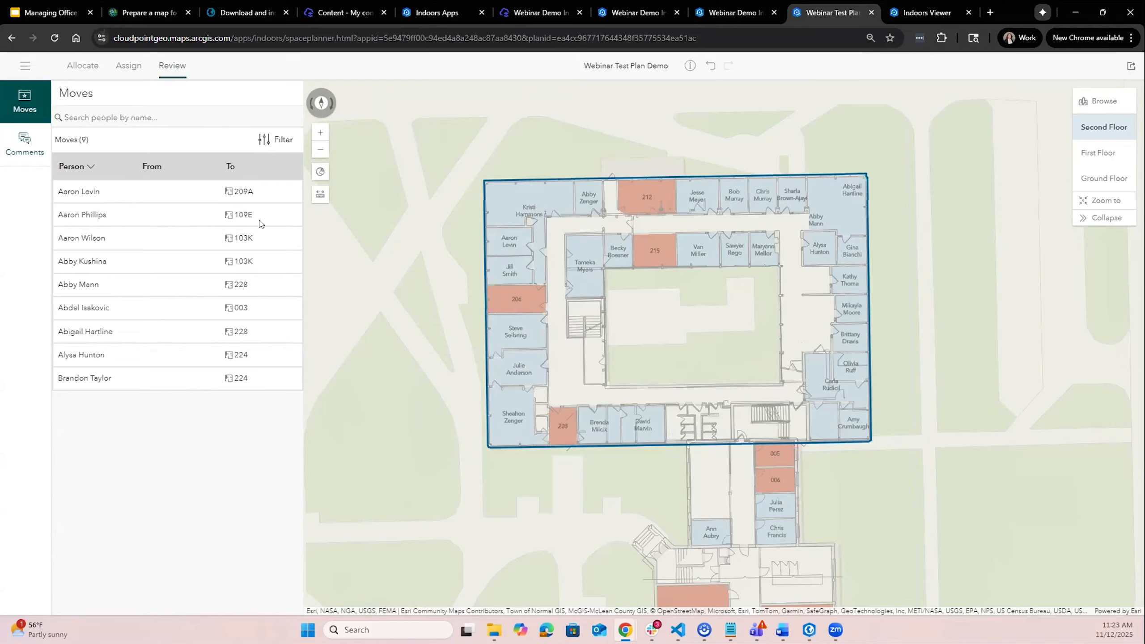
# - Review the plan comments and inspect the occupants of unit 228 on the map
pyautogui.click(31, 151)
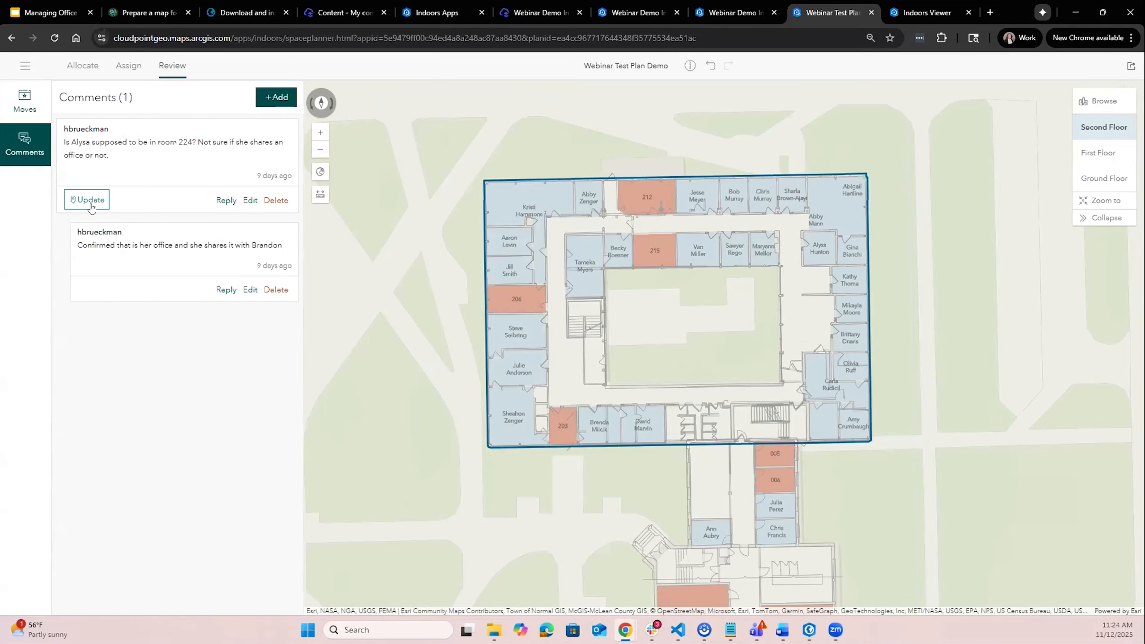
pyautogui.click(91, 204)
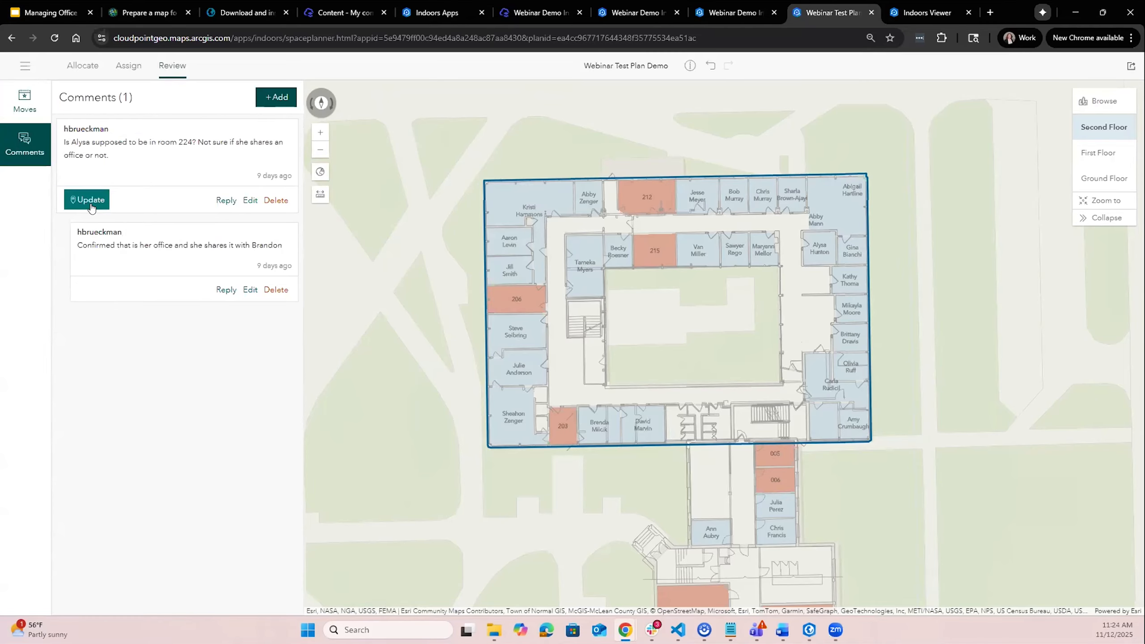
pyautogui.click(836, 201)
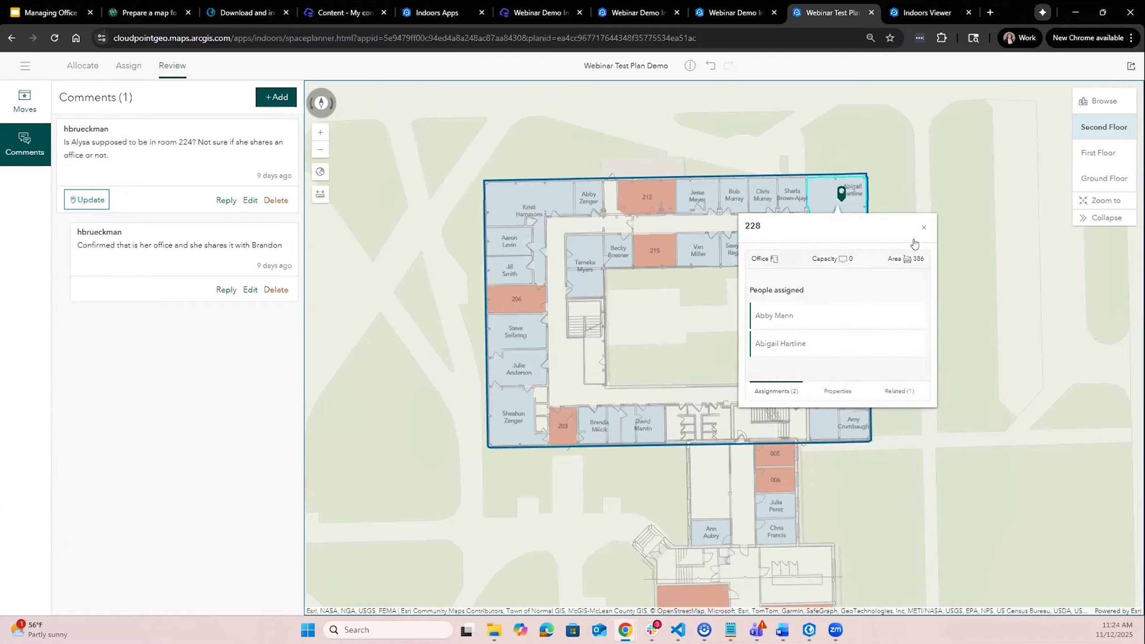
pyautogui.click(924, 227)
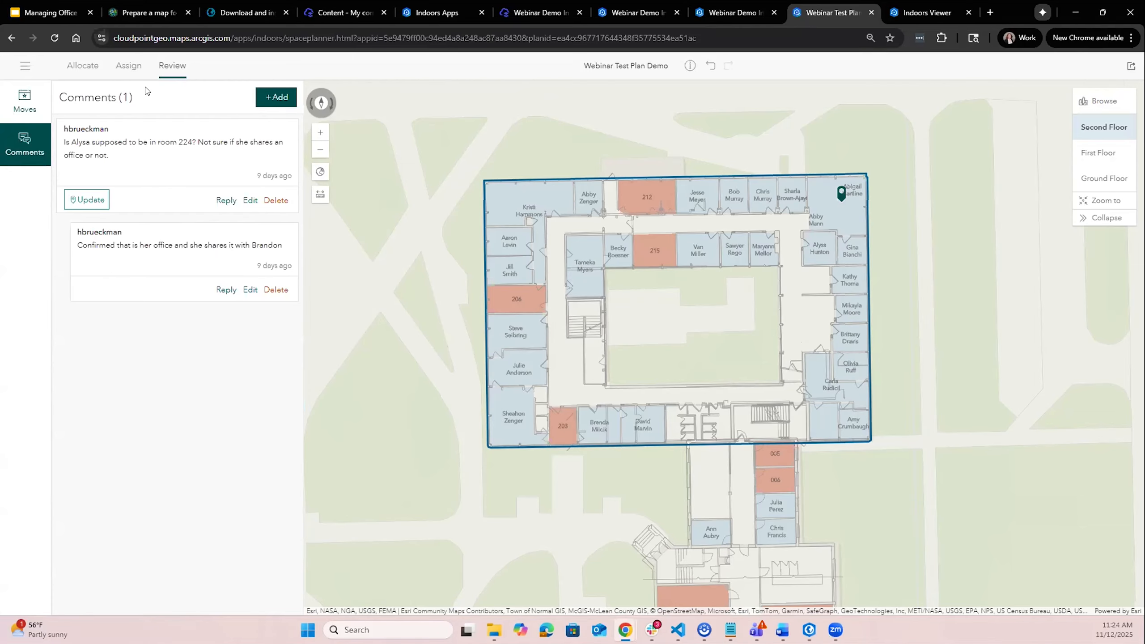
# - Open the Allocate view and expand the Organization Areas table to review people and unit counts
pyautogui.click(135, 66)
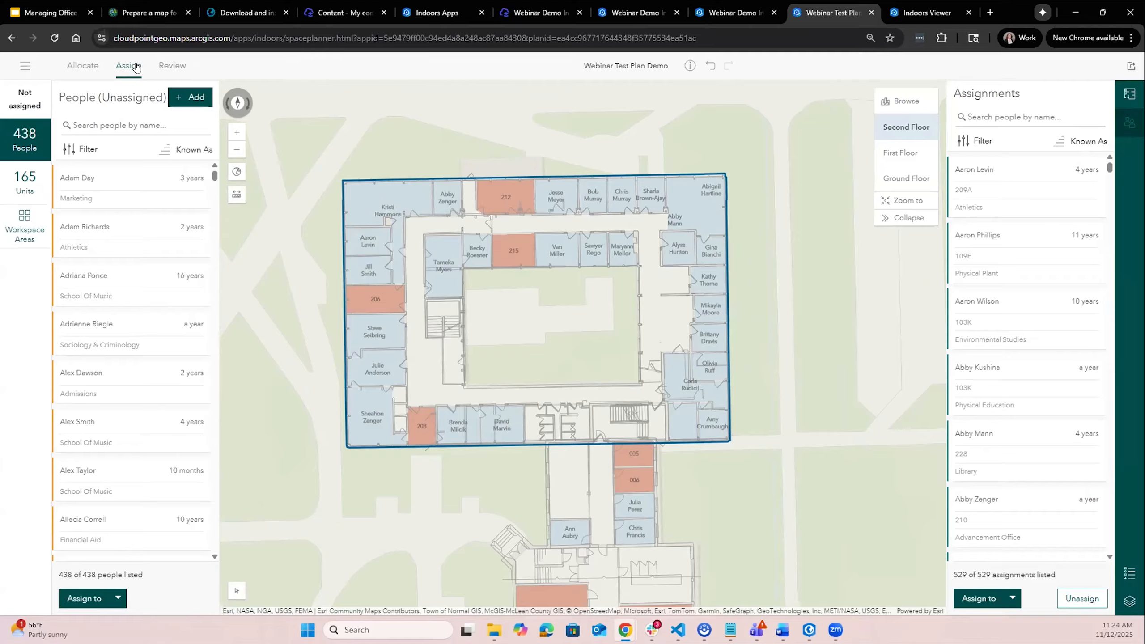
pyautogui.click(82, 66)
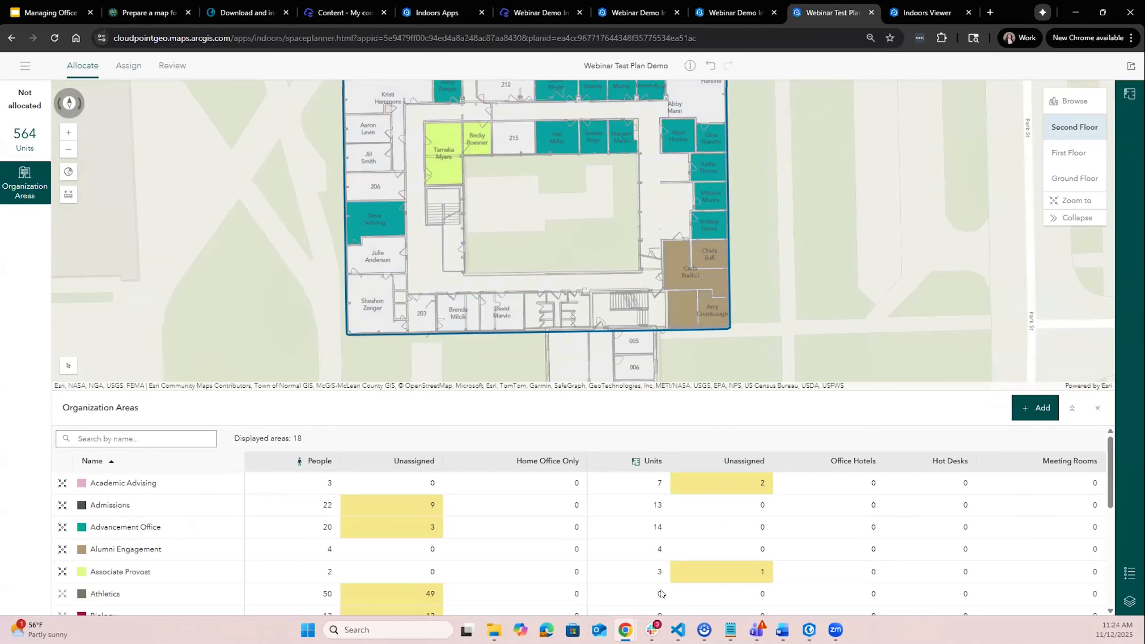
pyautogui.scroll(-1, 275, 547)
pyautogui.scroll(1, 778, 470)
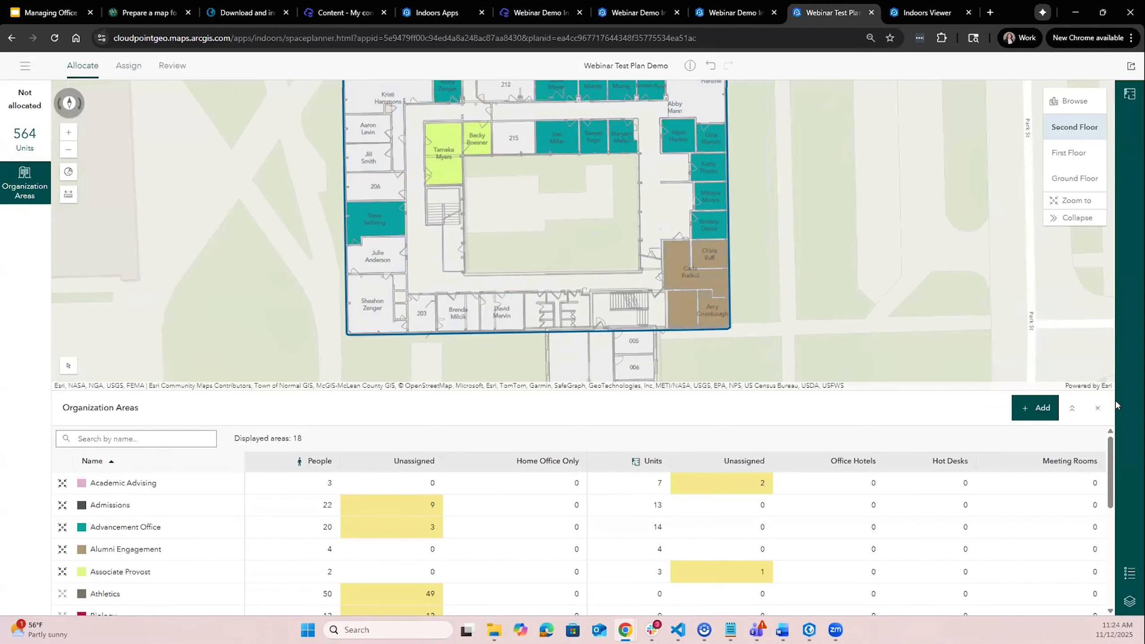
pyautogui.click(1072, 408)
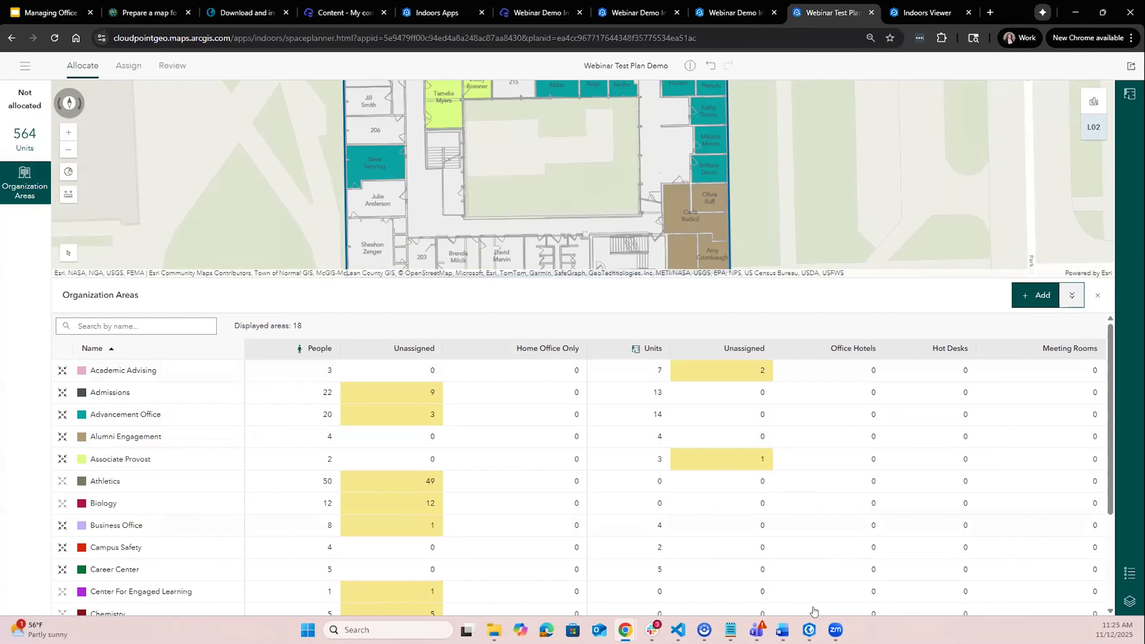
# - Switch to ArcGIS Pro and open the Occupants layer's attribute table to examine its fields
pyautogui.click(812, 637)
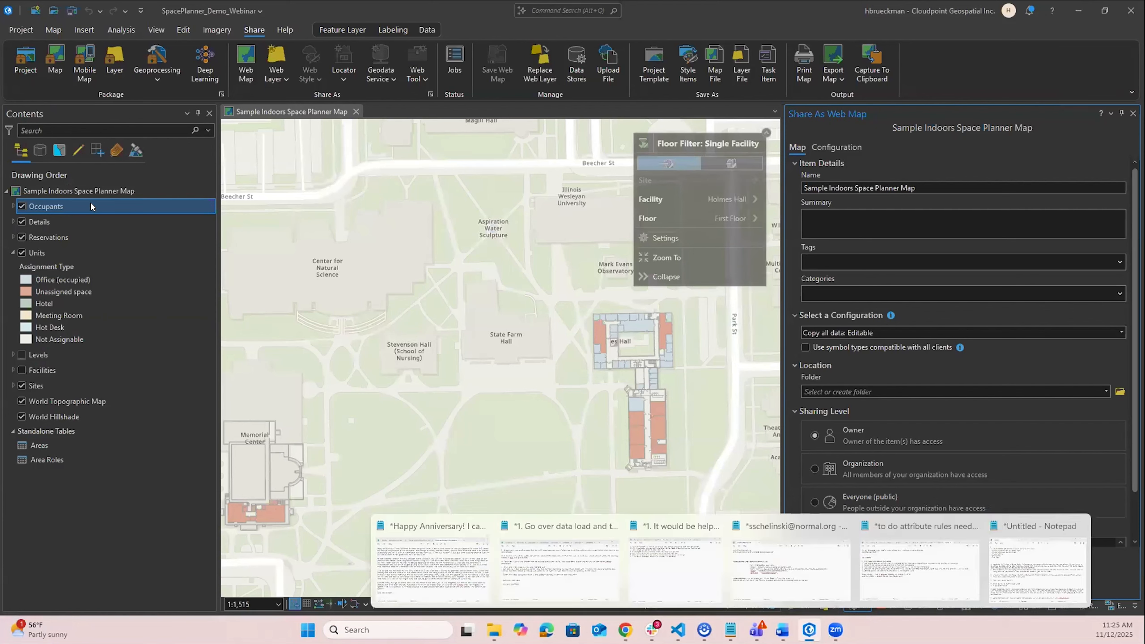
pyautogui.rightClick(90, 205)
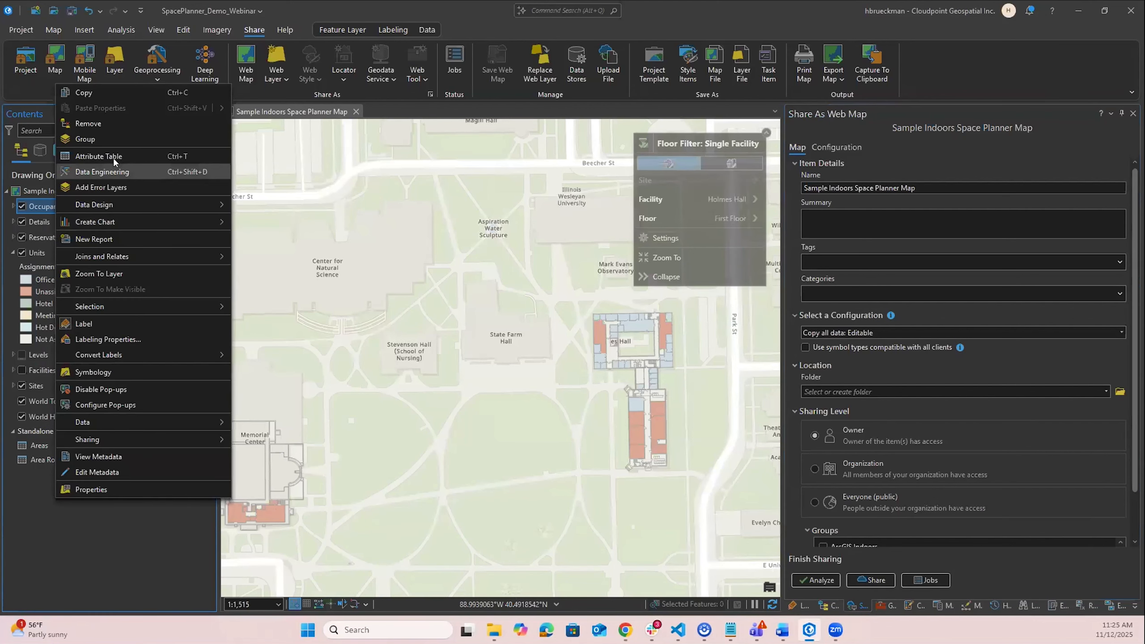
pyautogui.click(113, 156)
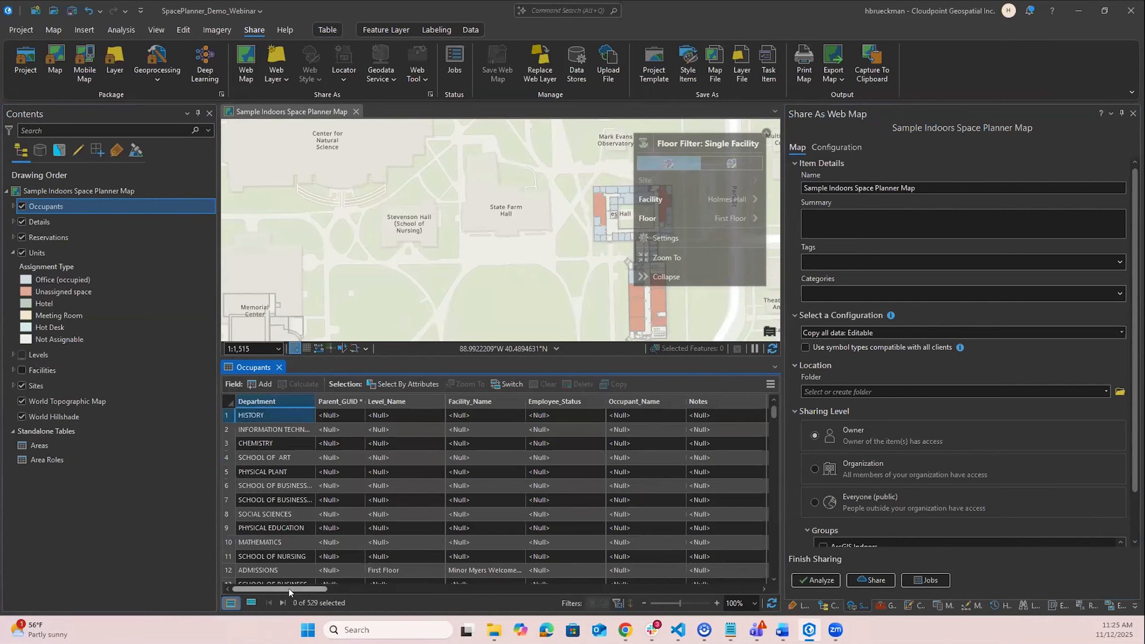
pyautogui.moveTo(288, 588); pyautogui.dragTo(623, 640)
pyautogui.hscroll(2, 672, 469)
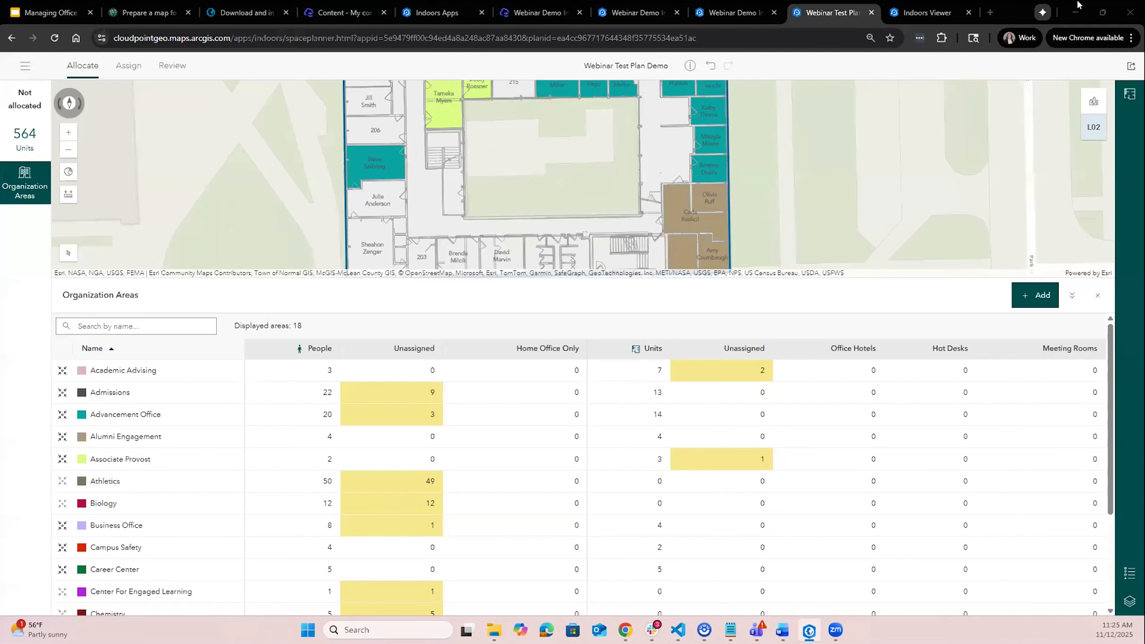
pyautogui.click(1078, 9)
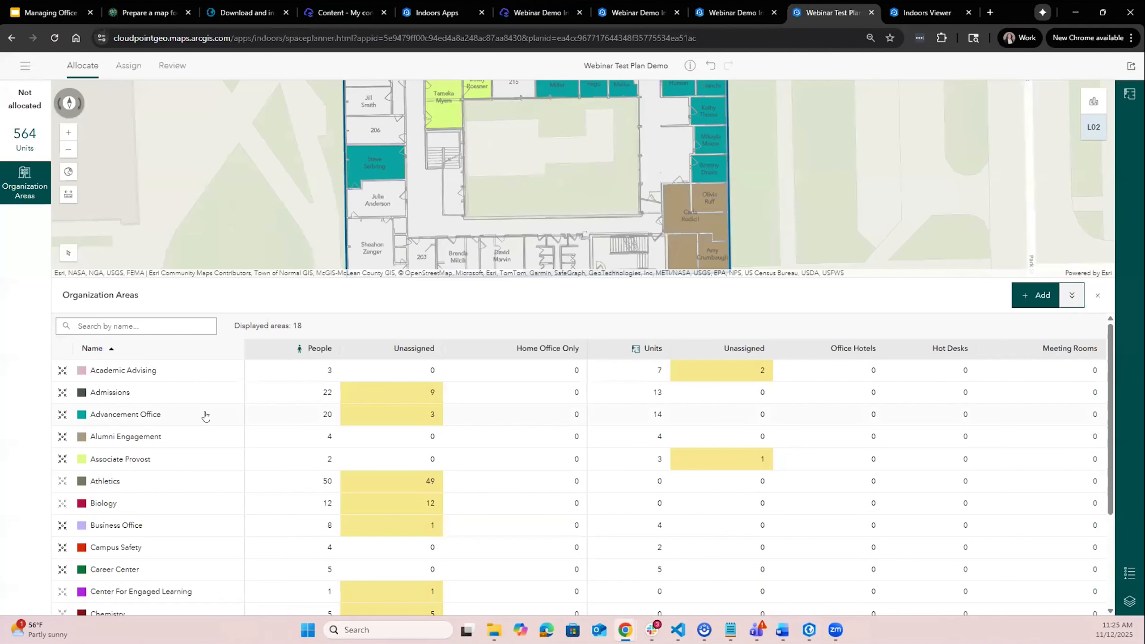
# - Open the Academic Advising organization area and view its units and people on the first floor
pyautogui.click(101, 374)
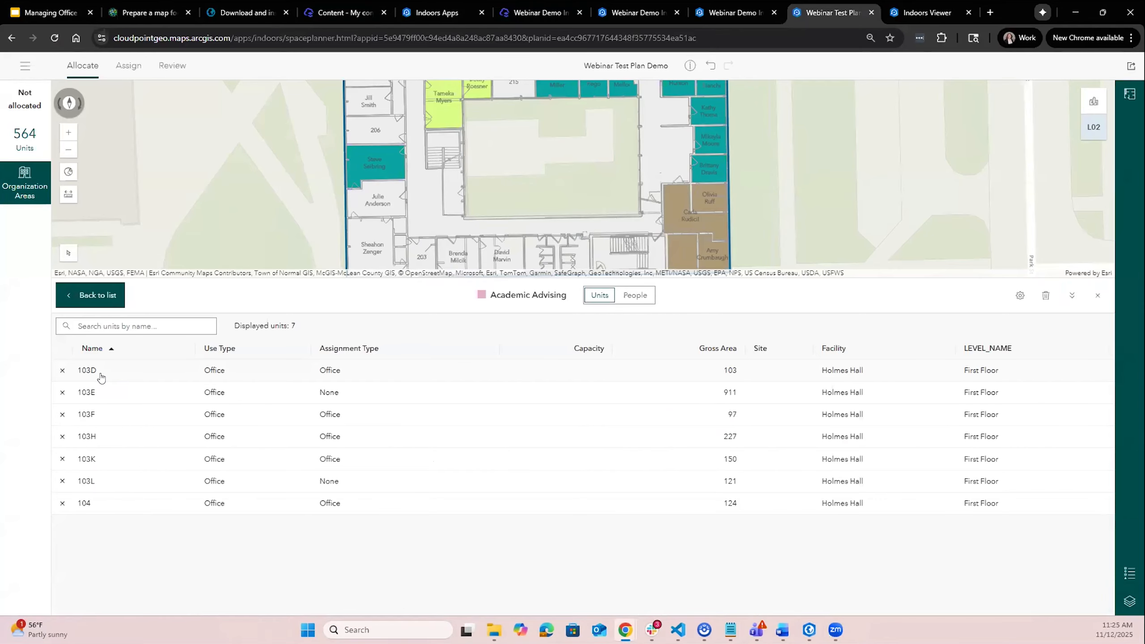
pyautogui.click(645, 294)
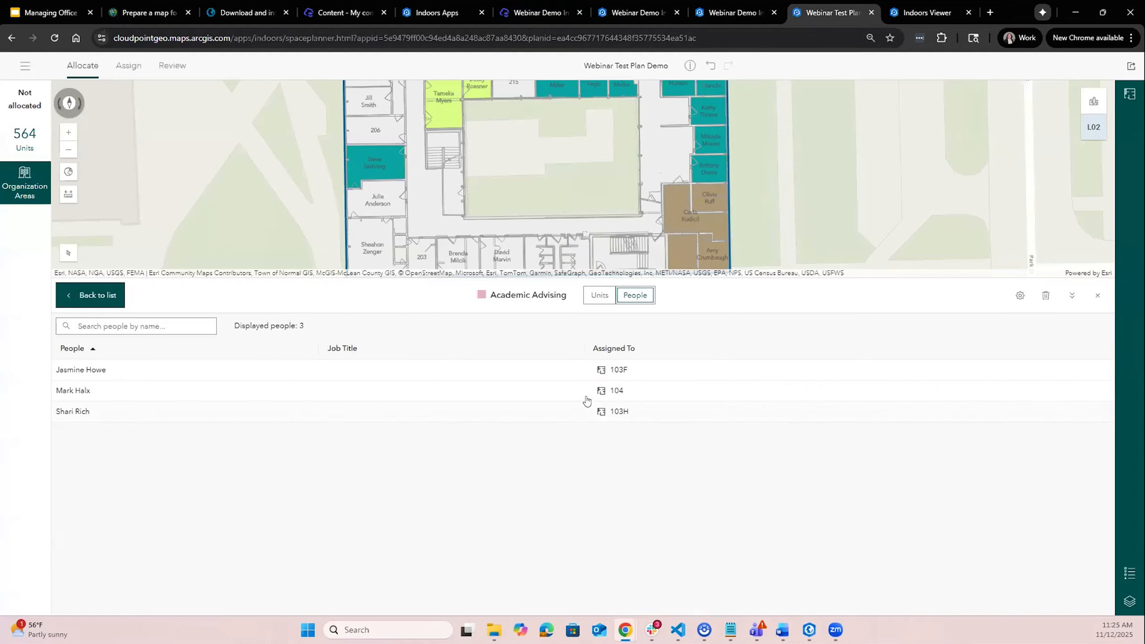
pyautogui.click(598, 296)
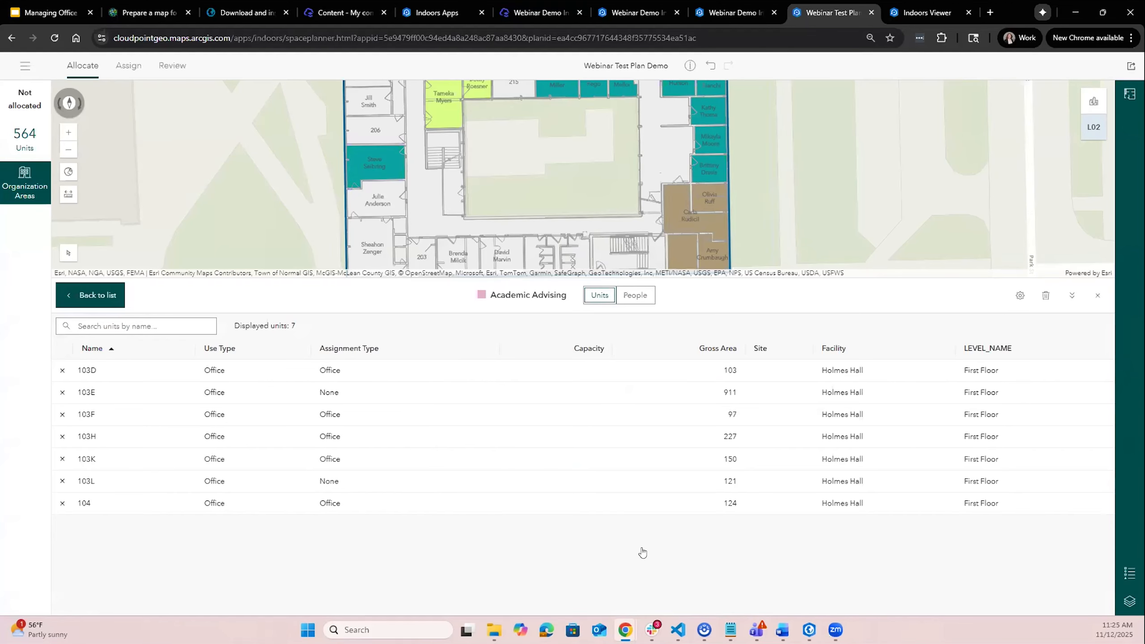
pyautogui.click(1071, 295)
pyautogui.scroll(-2, 630, 289)
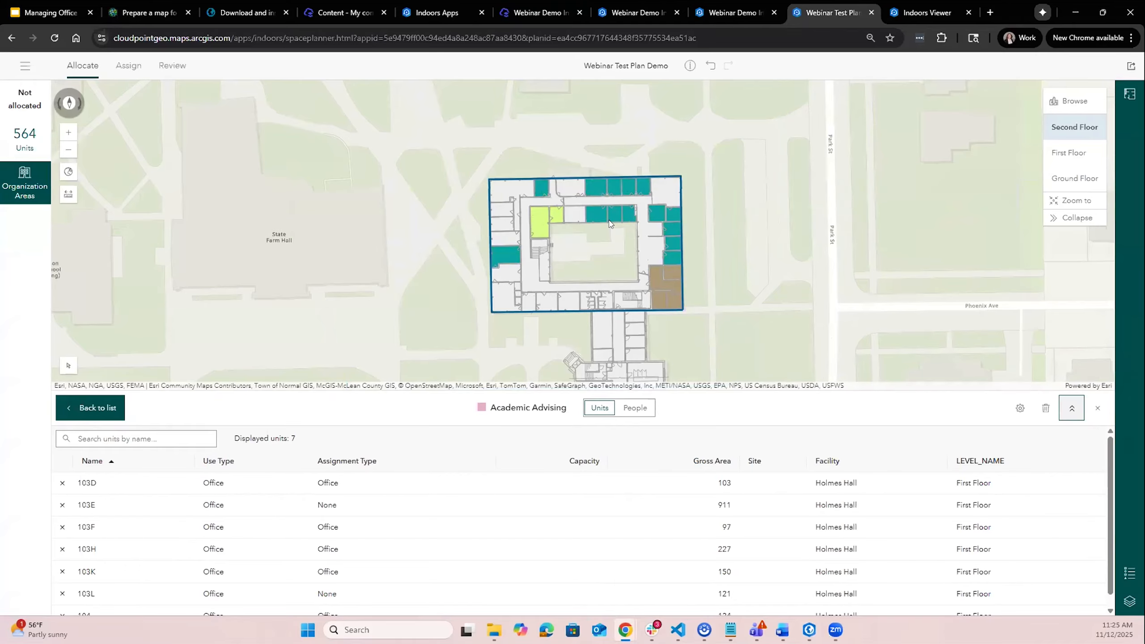
pyautogui.click(1072, 158)
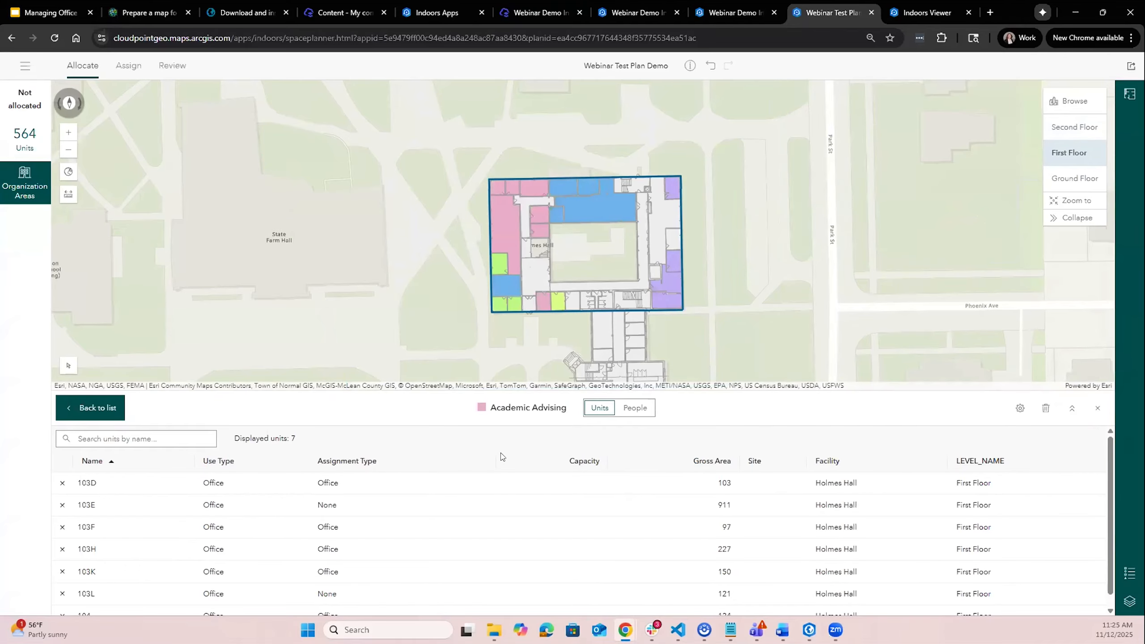
pyautogui.scroll(2, 572, 280)
pyautogui.scroll(2, 466, 120)
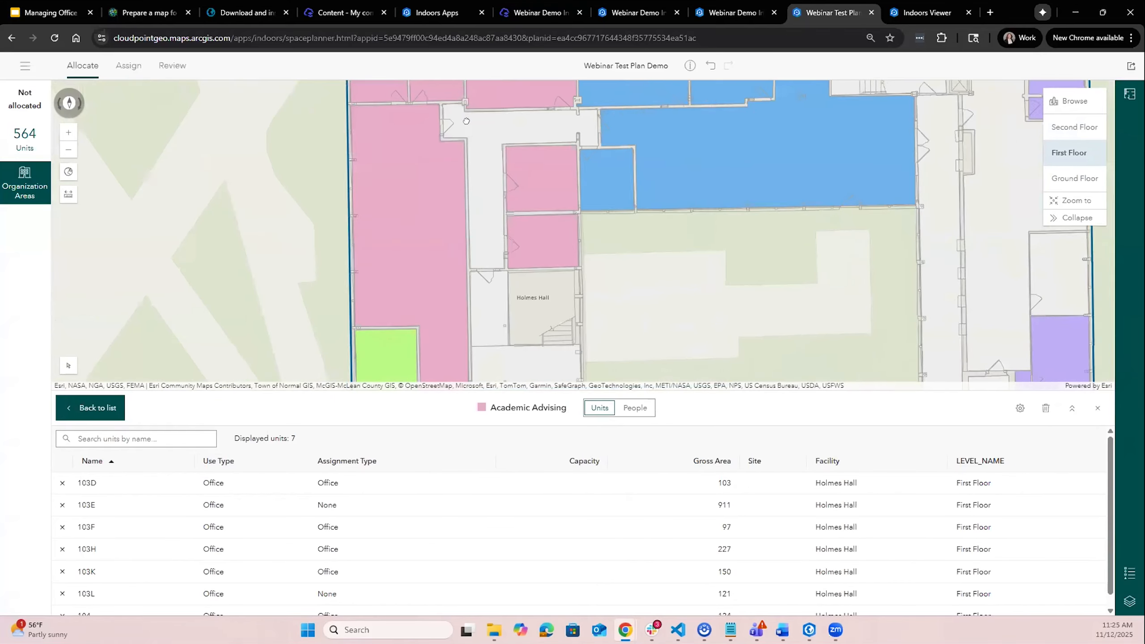
pyautogui.scroll(-2, 466, 120)
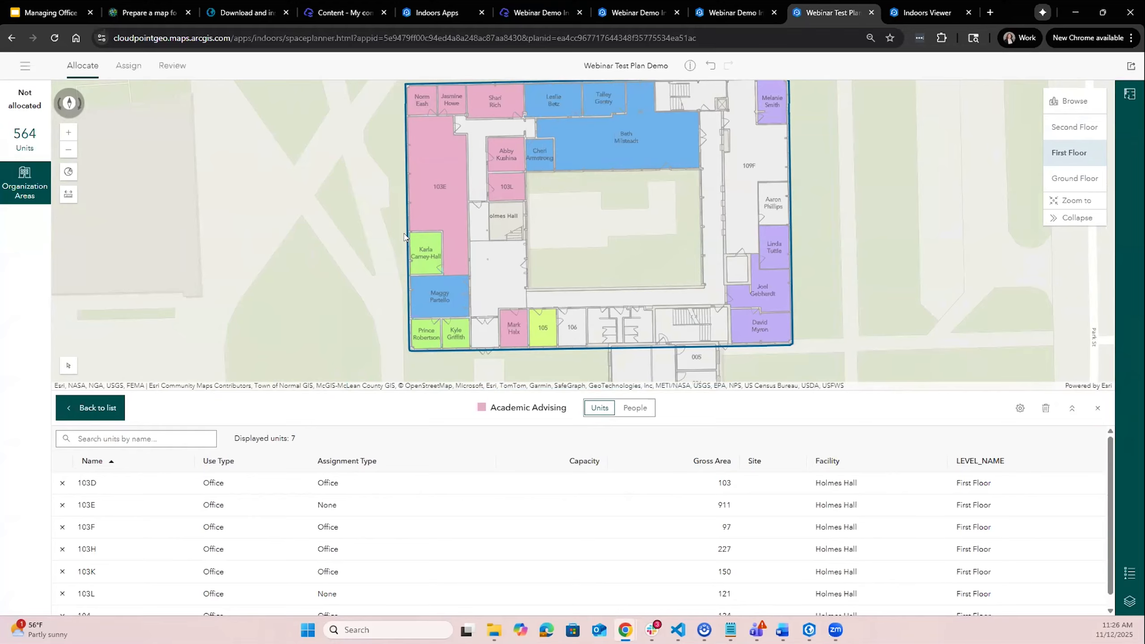
# - Open the Biology Reservation Rooms workspace area and inspect its unit 129
pyautogui.click(131, 67)
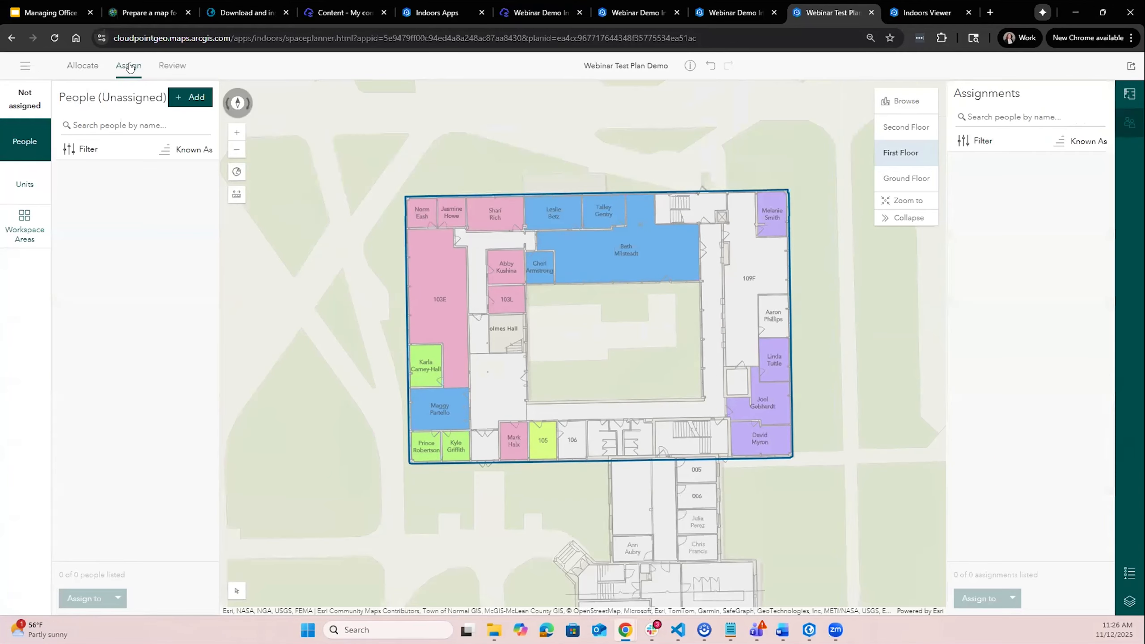
pyautogui.click(31, 226)
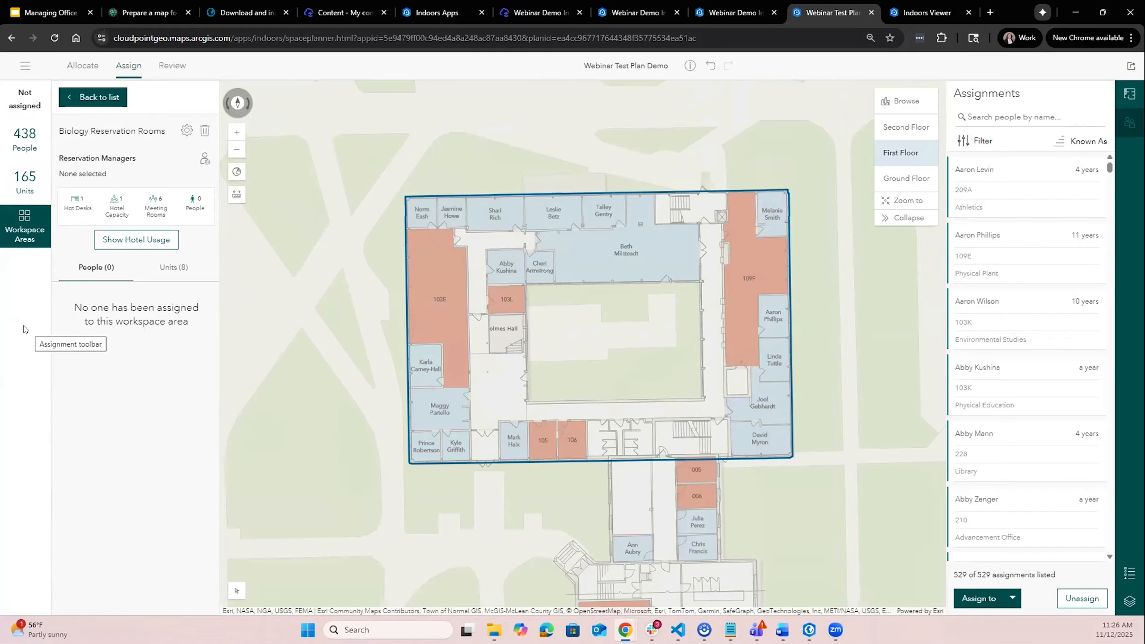
pyautogui.doubleClick(90, 103)
pyautogui.click(91, 103)
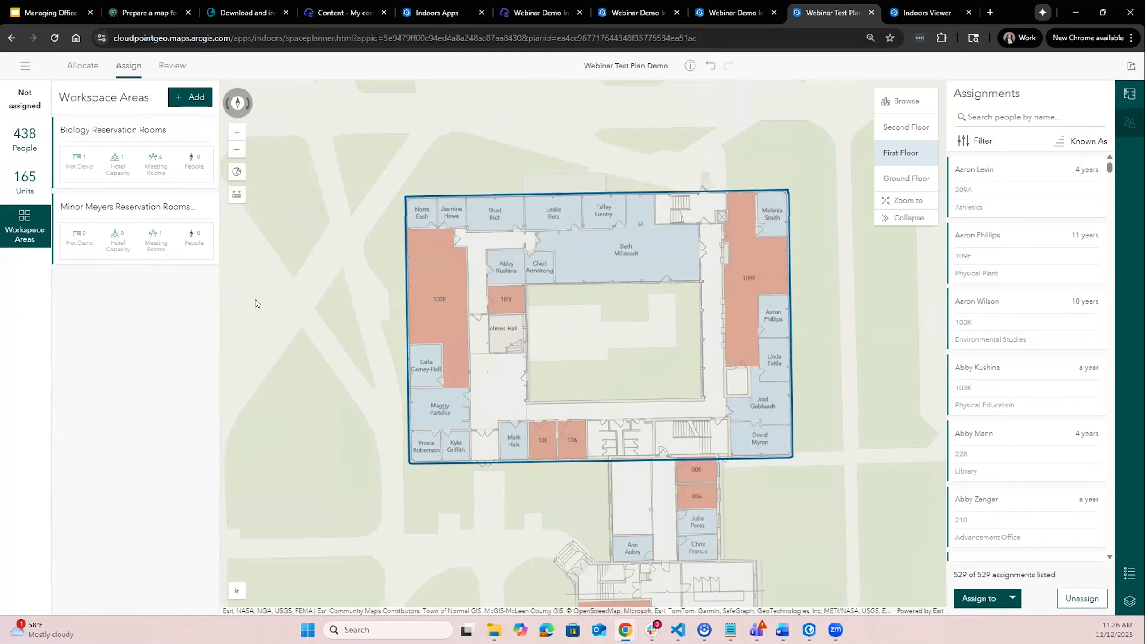
pyautogui.click(137, 135)
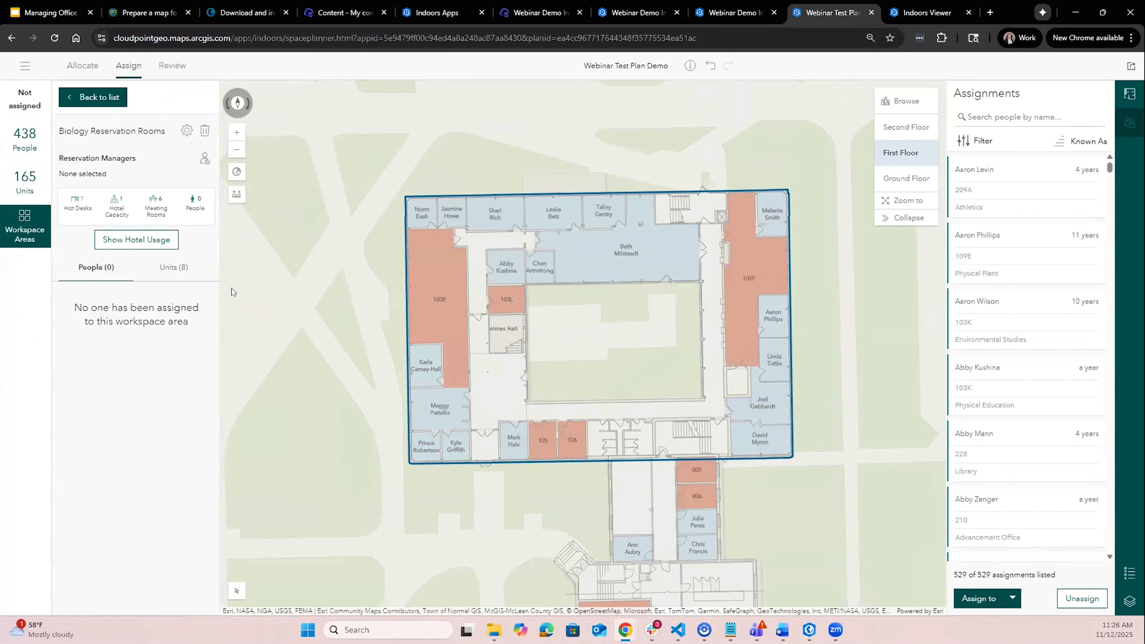
pyautogui.click(166, 273)
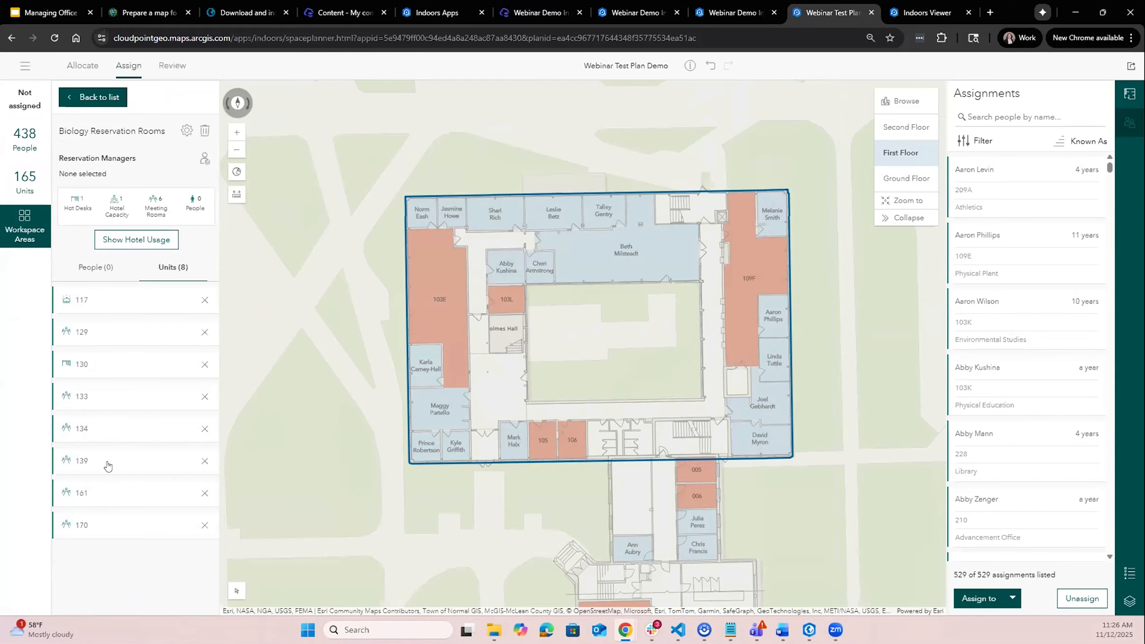
pyautogui.click(112, 341)
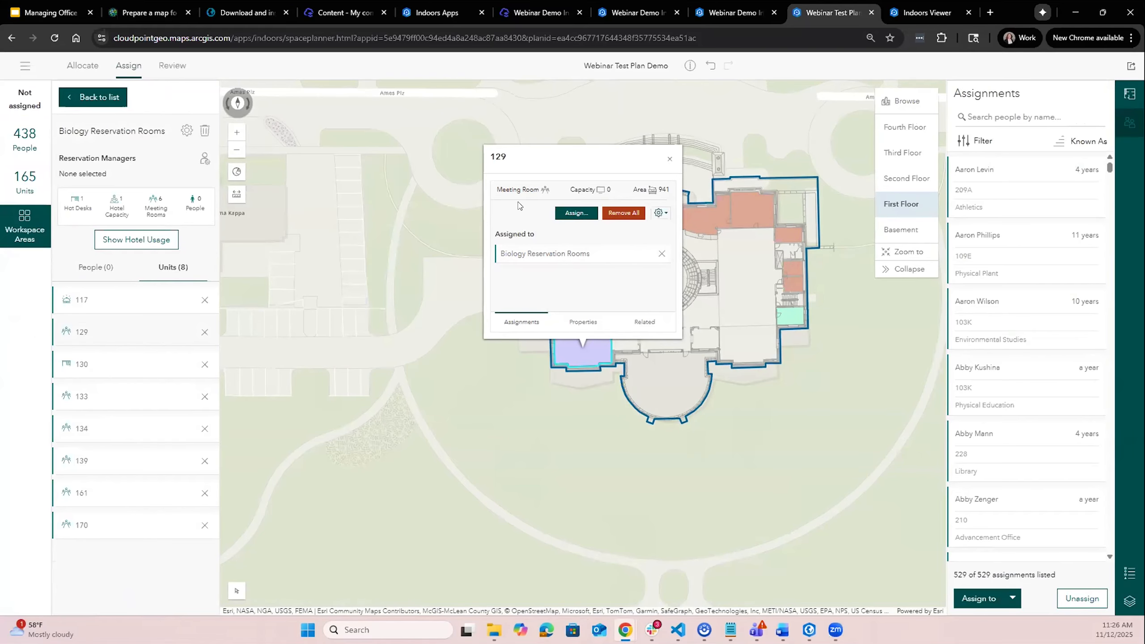
# - Assign unit 145 as a meeting room to the Biology Reservation Rooms workspace area
pyautogui.click(670, 159)
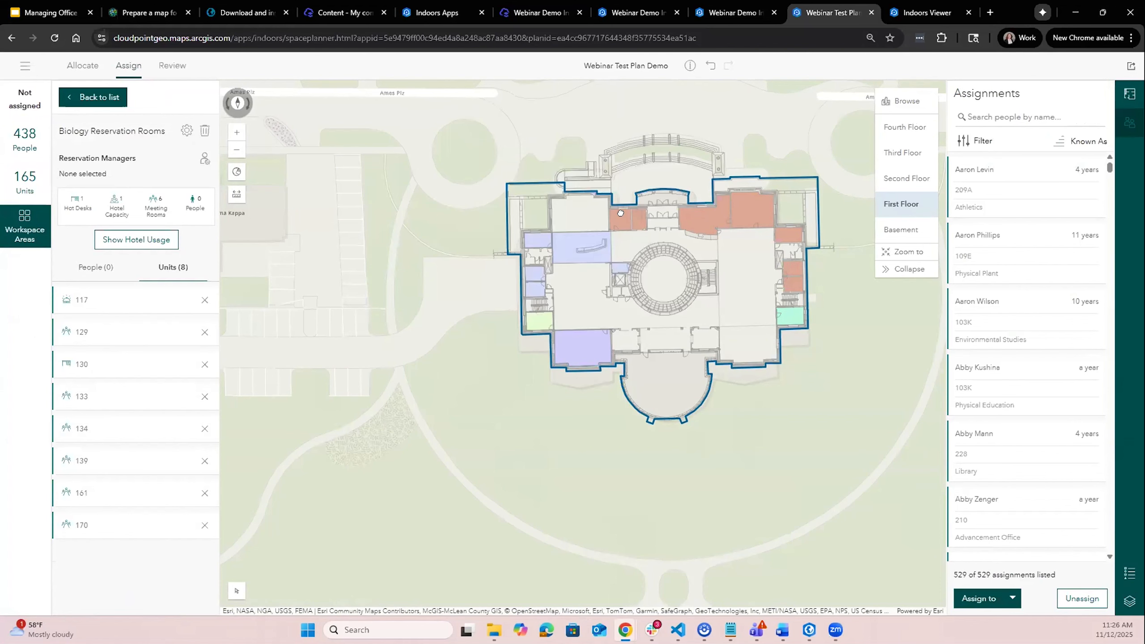
pyautogui.scroll(3, 622, 220)
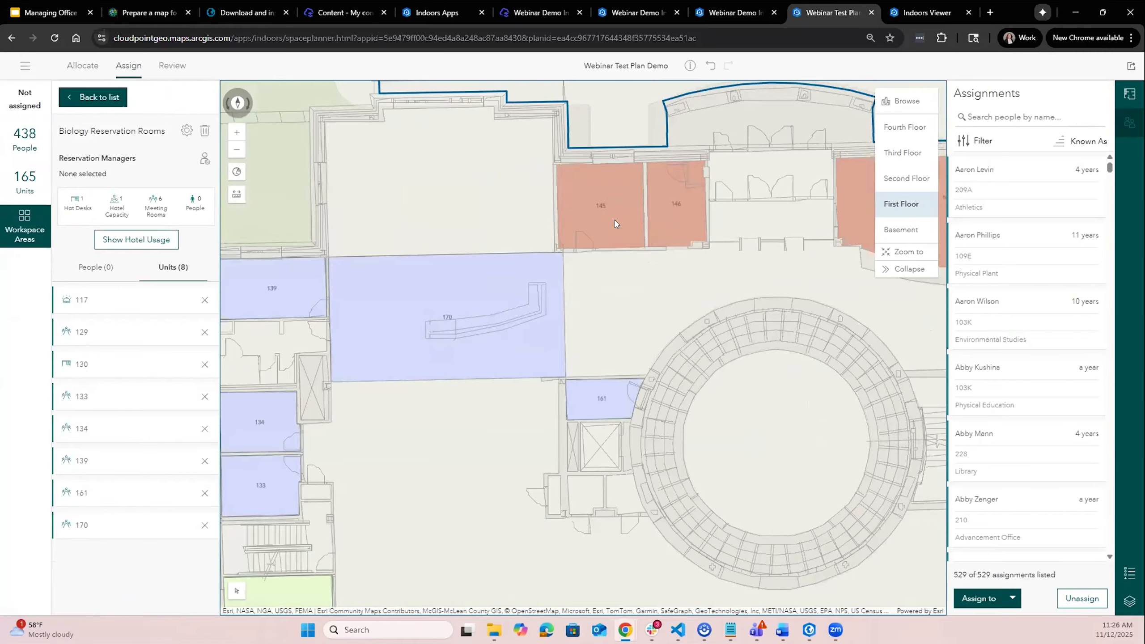
pyautogui.click(615, 224)
pyautogui.click(591, 283)
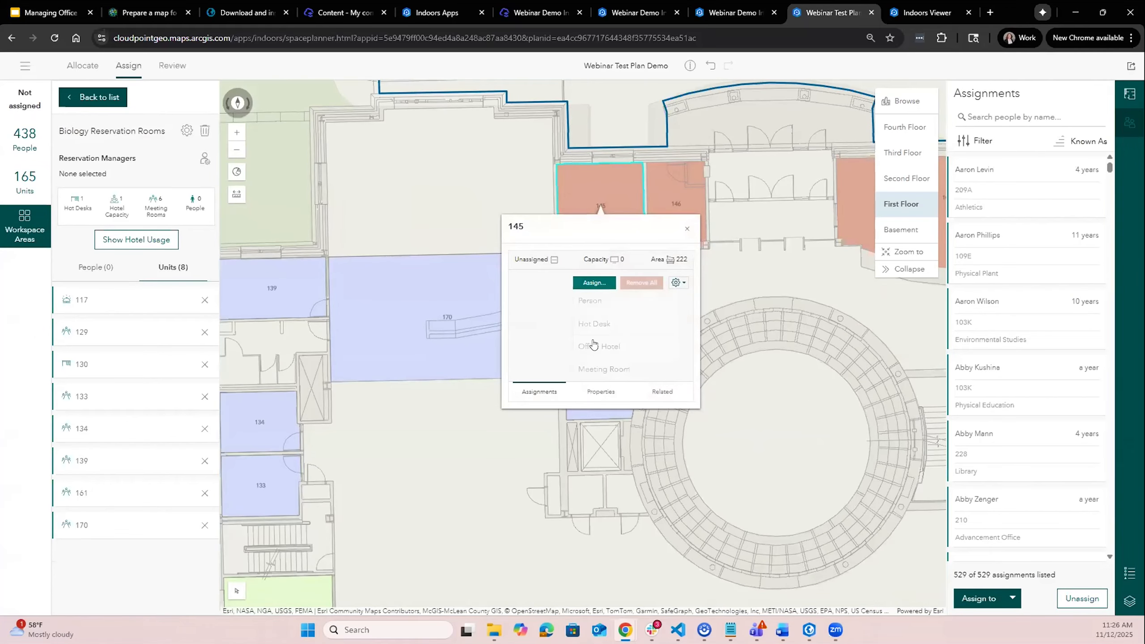
pyautogui.click(596, 370)
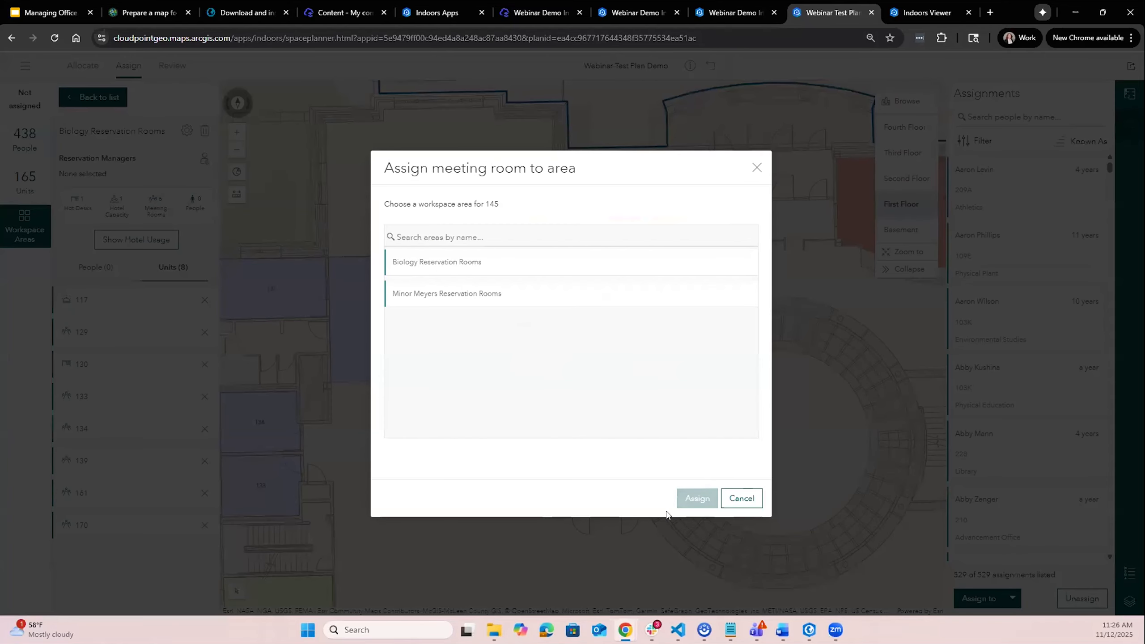
pyautogui.click(527, 263)
pyautogui.click(697, 498)
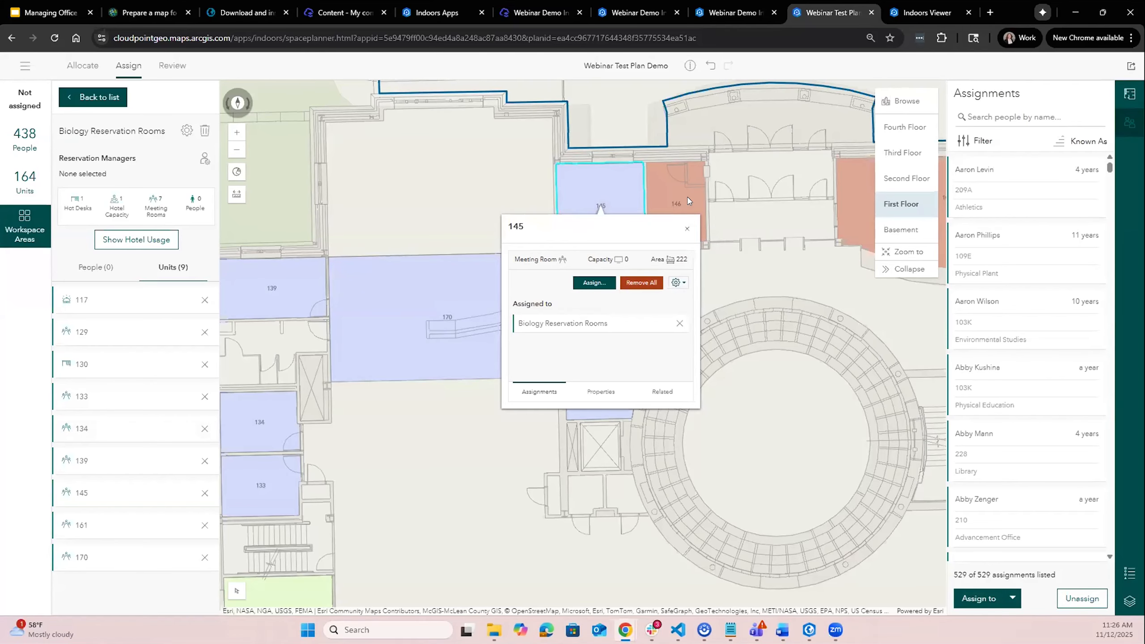
# - Switch to the Indoors Viewer, open meeting room search, and set the one-hour time window to start at 4:00 PM
pyautogui.click(920, 14)
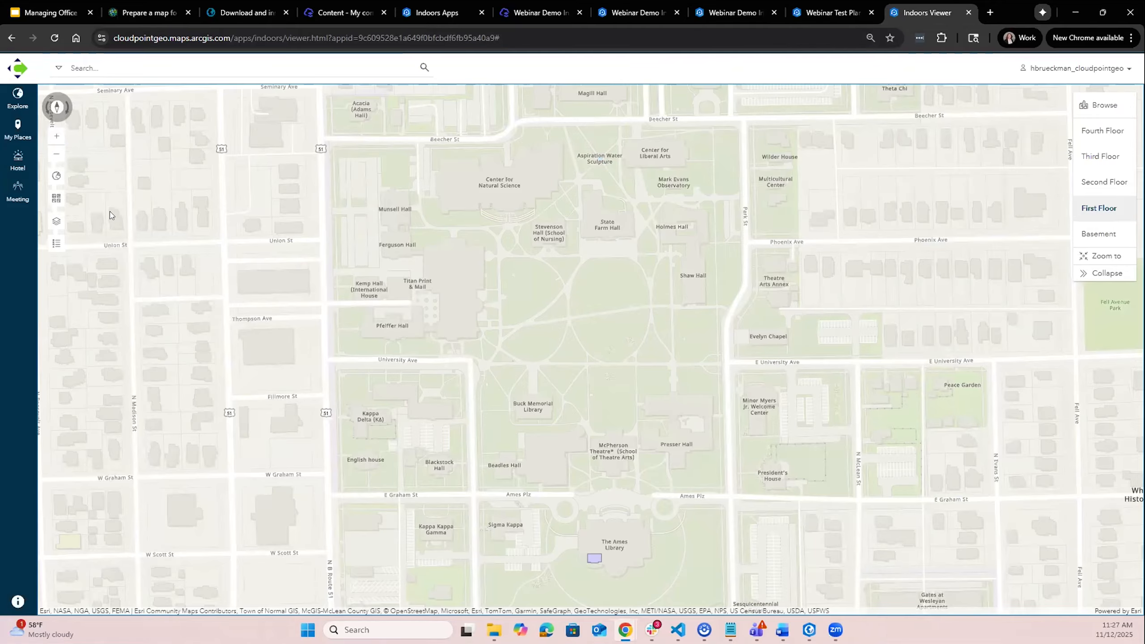
pyautogui.click(17, 201)
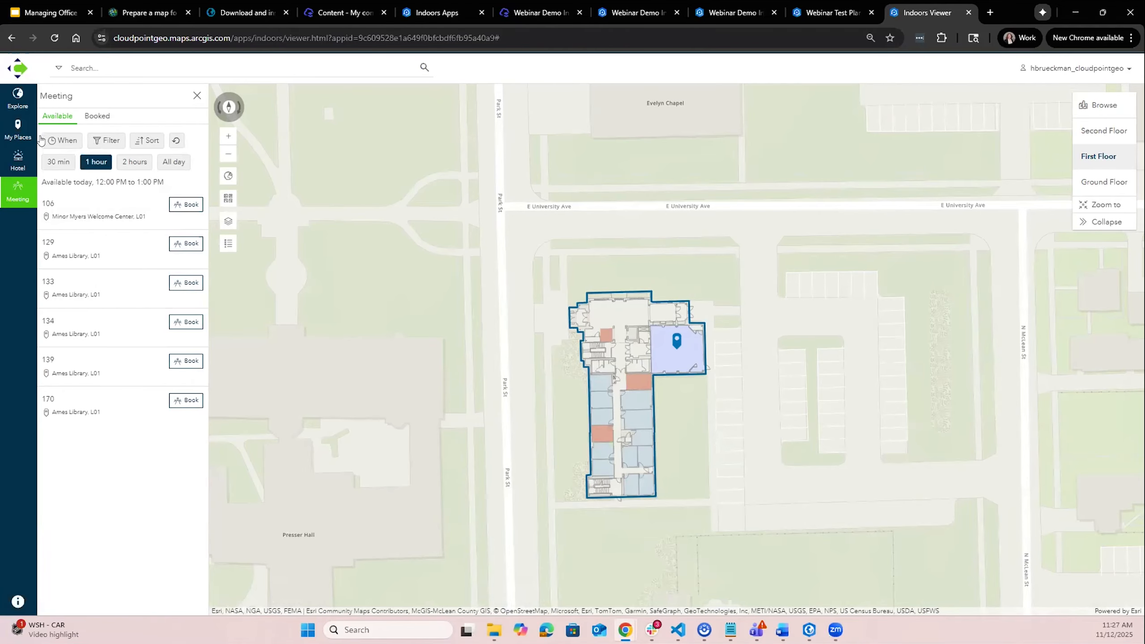
pyautogui.click(65, 141)
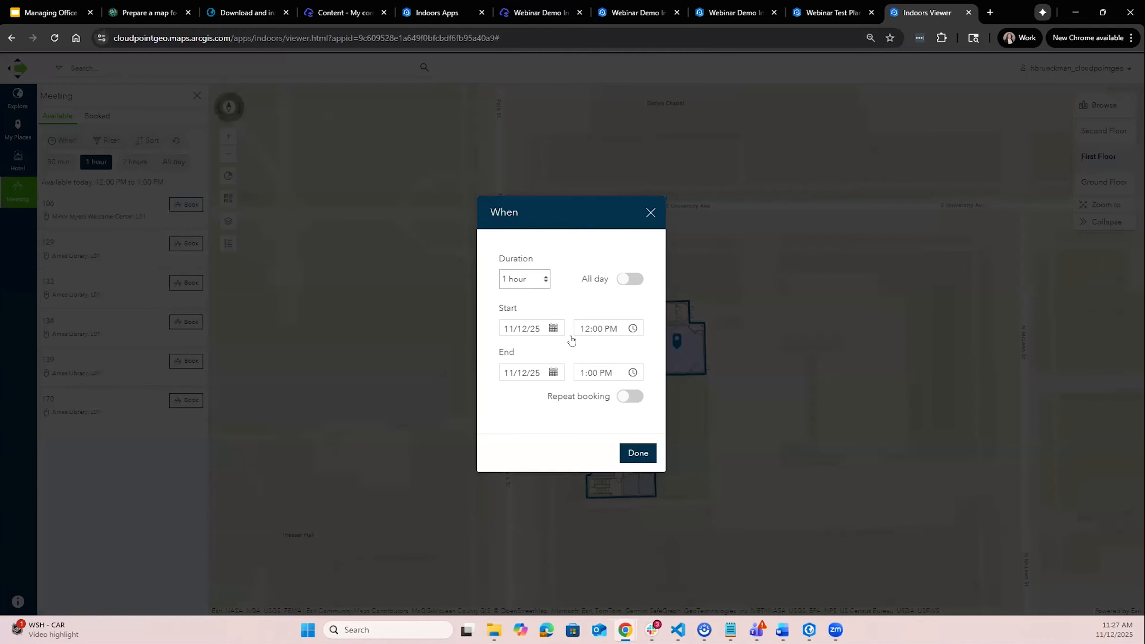
pyautogui.click(621, 329)
pyautogui.click(585, 408)
pyautogui.click(647, 363)
pyautogui.click(639, 310)
pyautogui.click(600, 332)
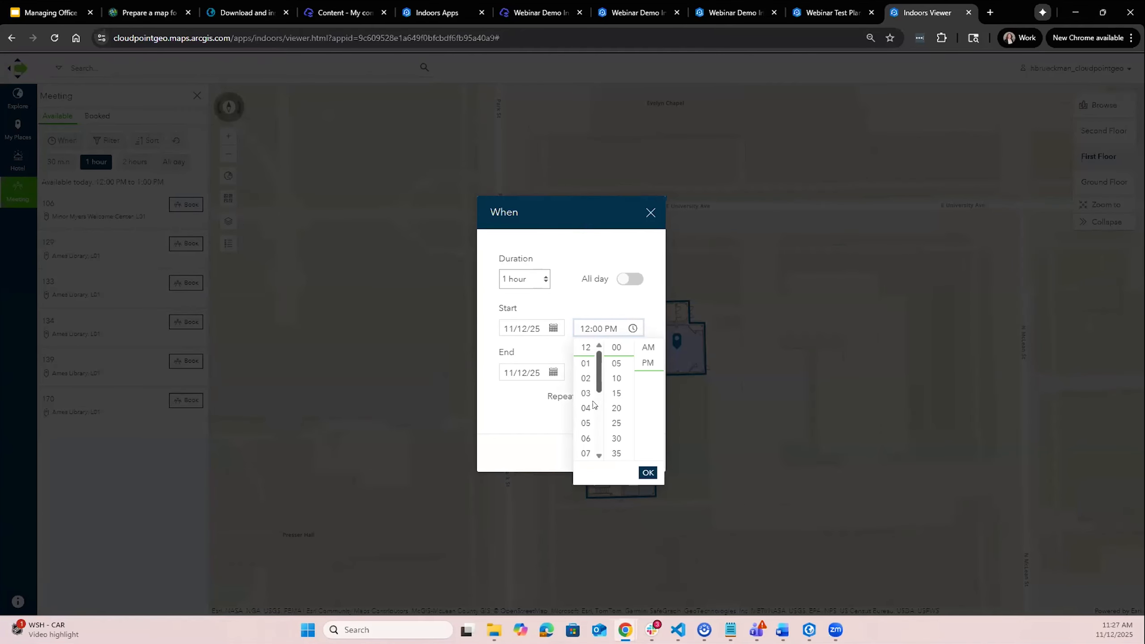
pyautogui.click(585, 408)
pyautogui.click(648, 364)
pyautogui.click(647, 472)
pyautogui.click(633, 453)
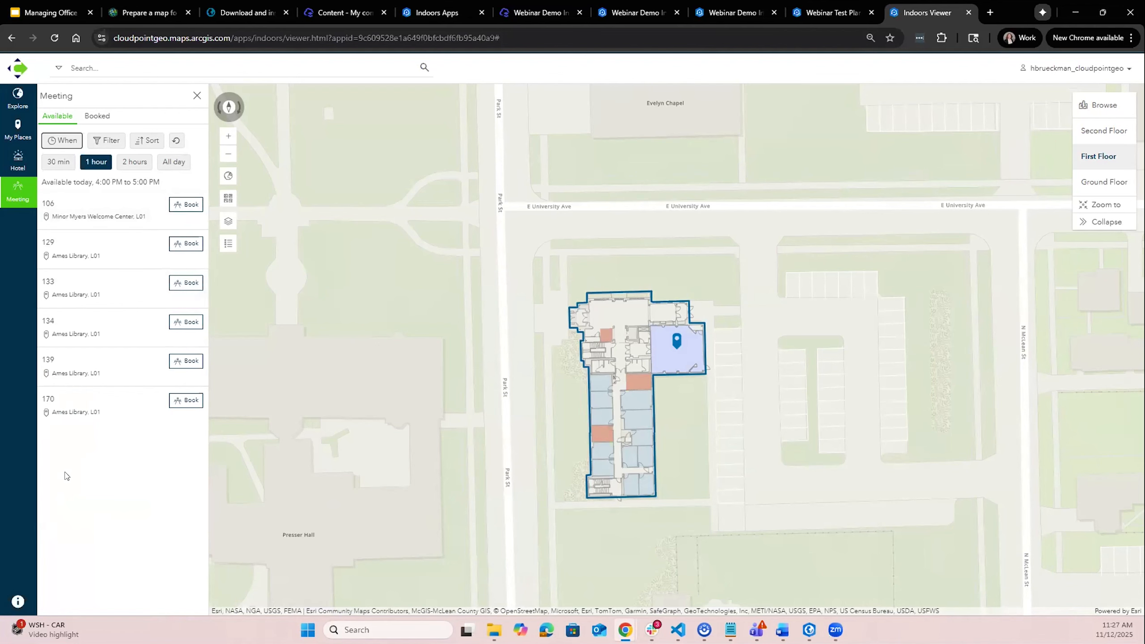
# - Book meeting room 129 from 4:00 to 5:00 PM with the title Test, reviewing its schedule before confirming
pyautogui.click(78, 268)
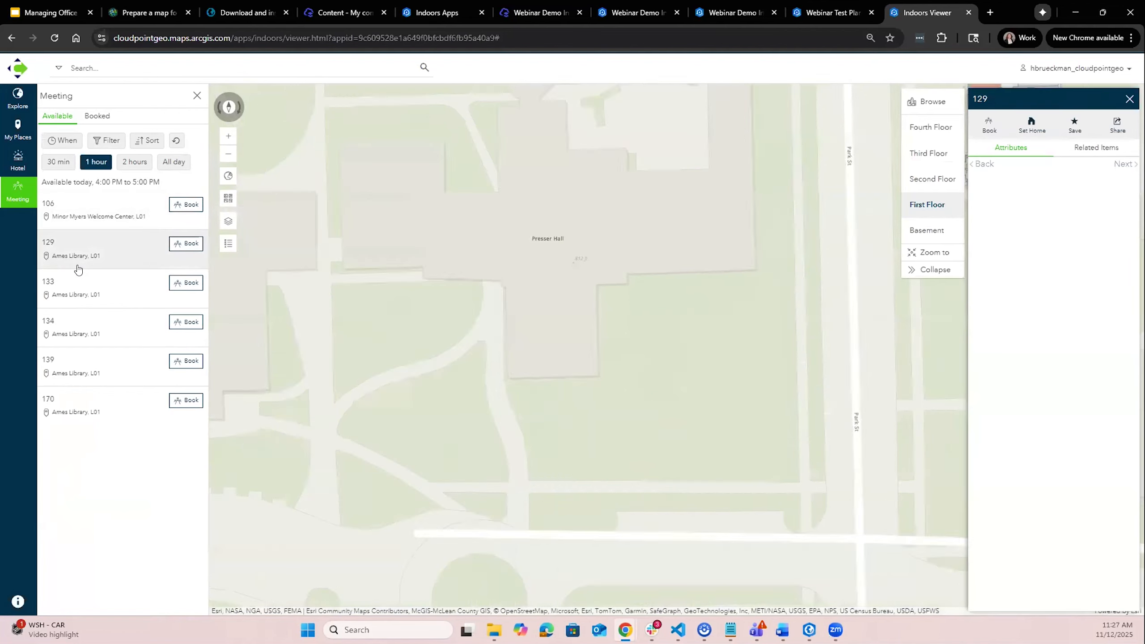
pyautogui.click(184, 252)
pyautogui.click(522, 206)
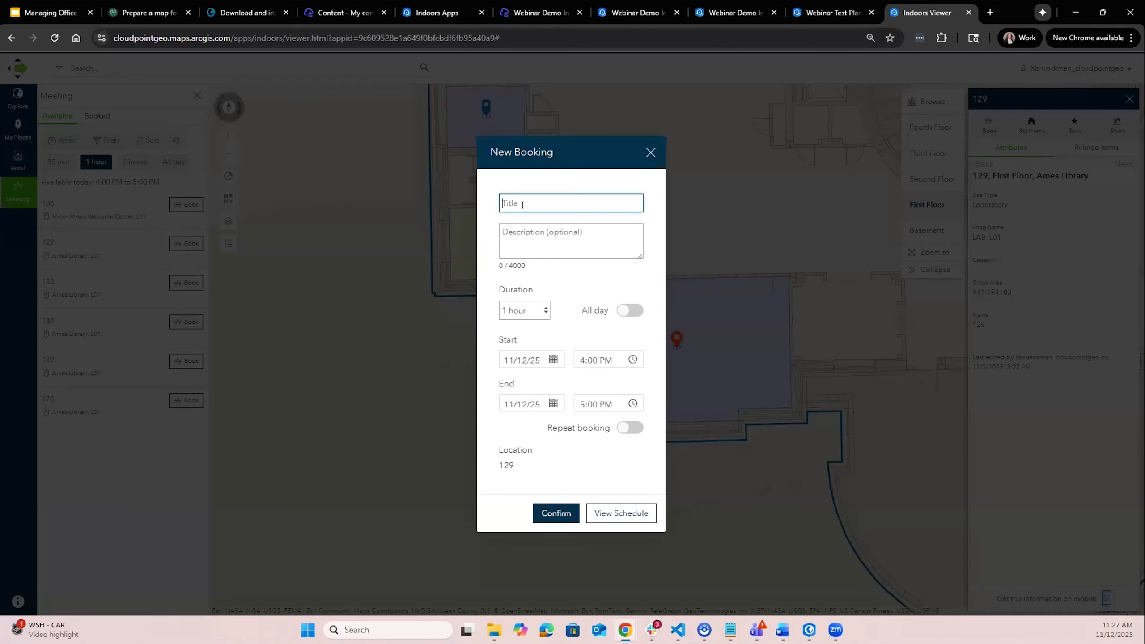
pyautogui.write('Test')
pyautogui.click(621, 514)
pyautogui.scroll(3, 613, 388)
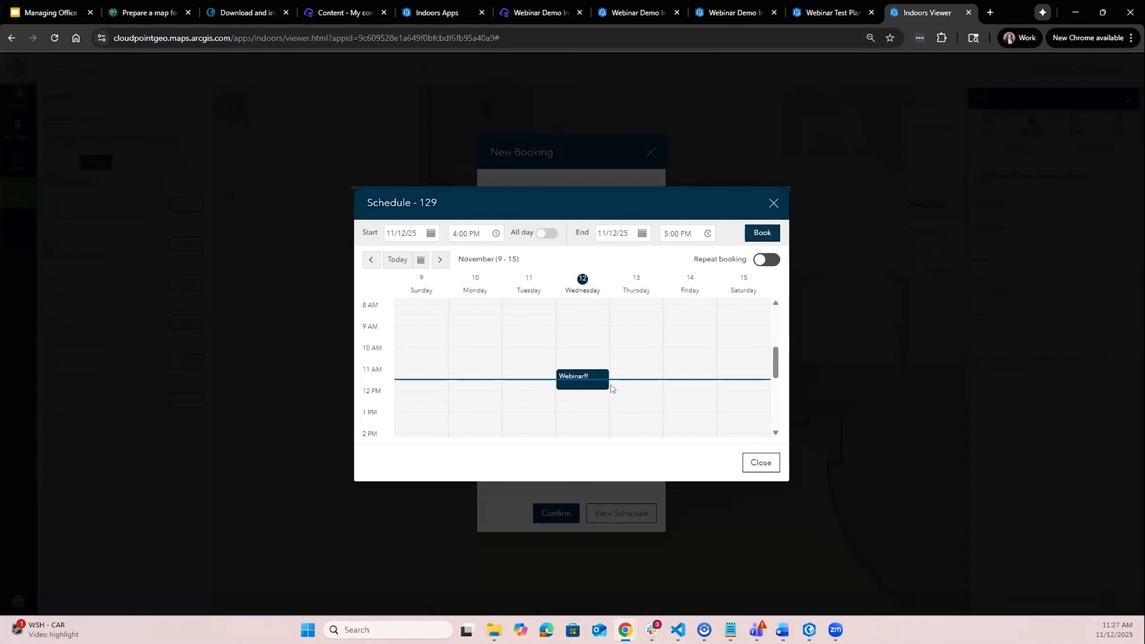
pyautogui.scroll(-3, 585, 395)
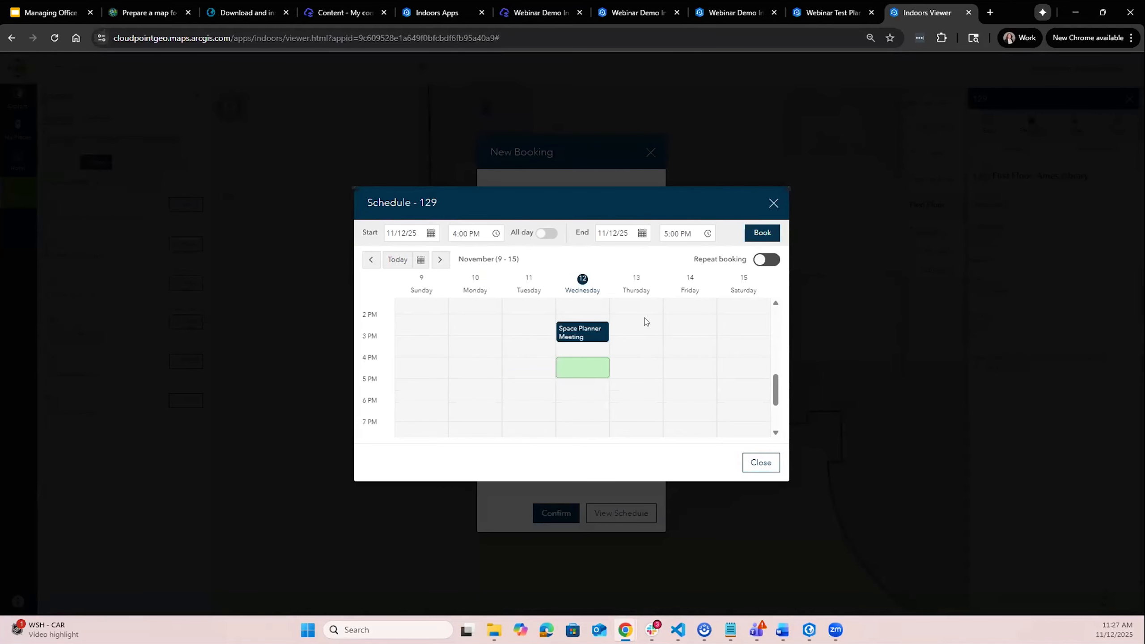
pyautogui.scroll(1, 621, 417)
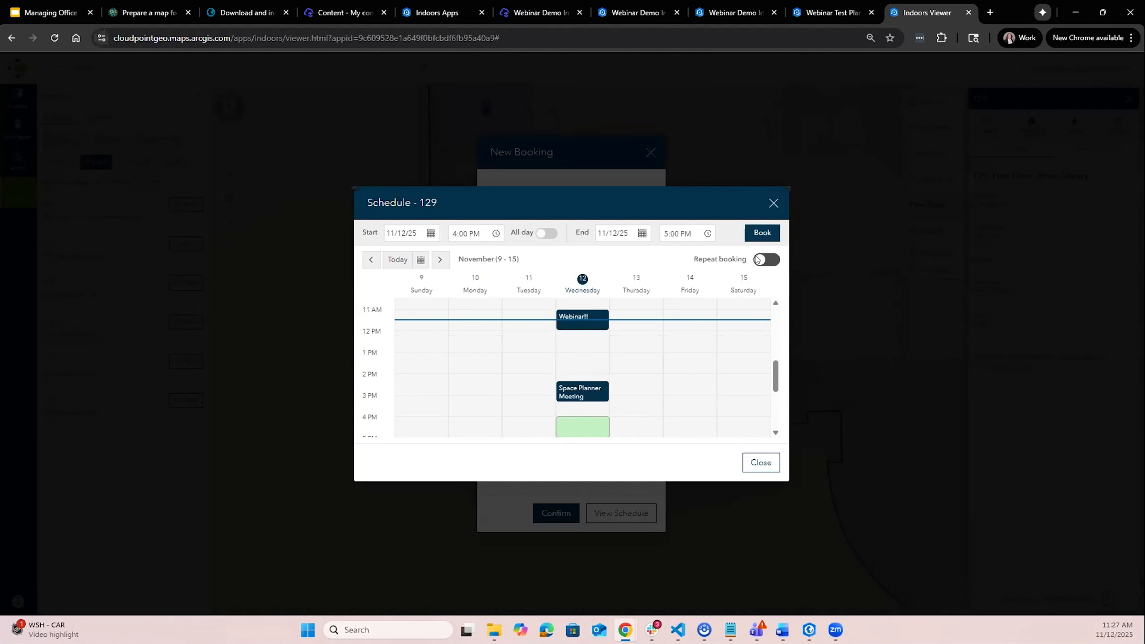
pyautogui.click(761, 232)
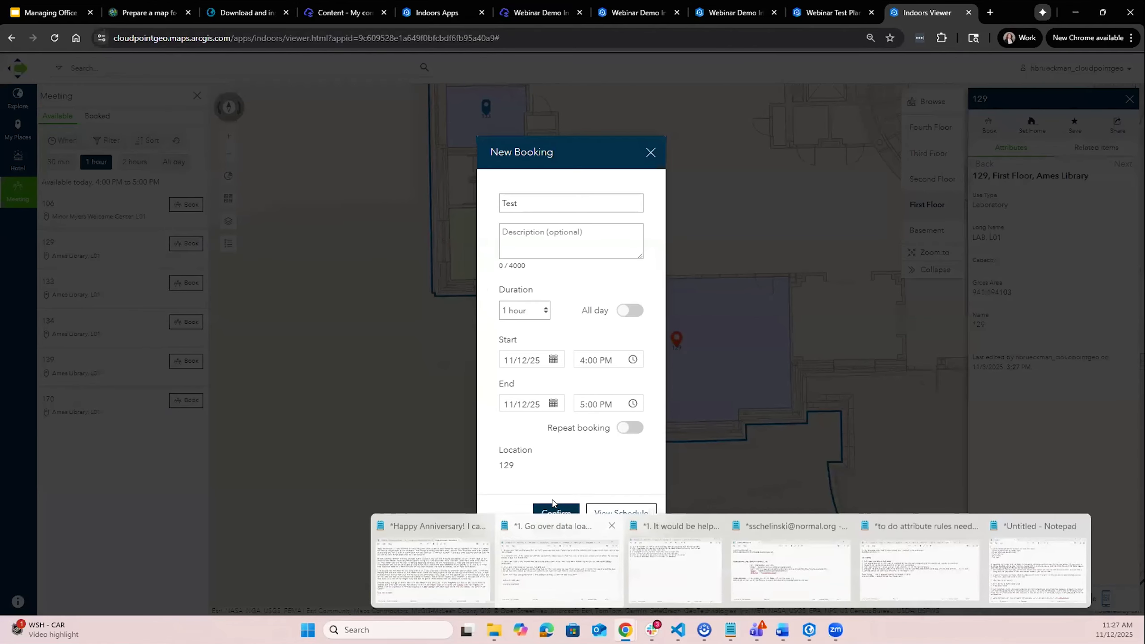
pyautogui.click(550, 515)
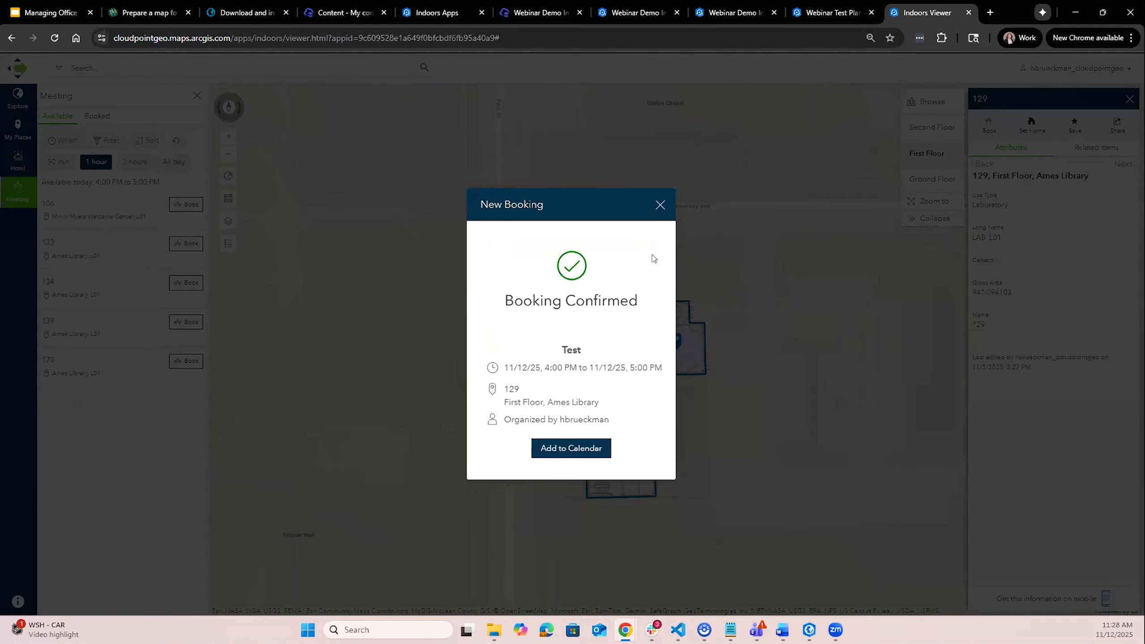
pyautogui.click(660, 205)
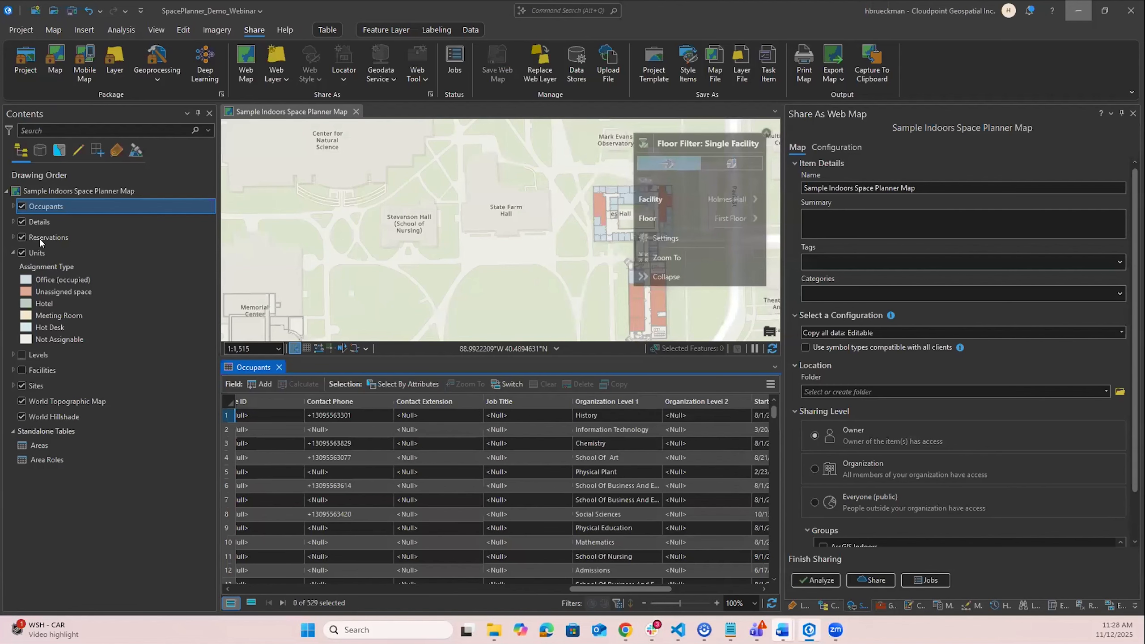
# - Switch to ArcGIS Pro and select the Reservations layer in the map contents
pyautogui.click(39, 238)
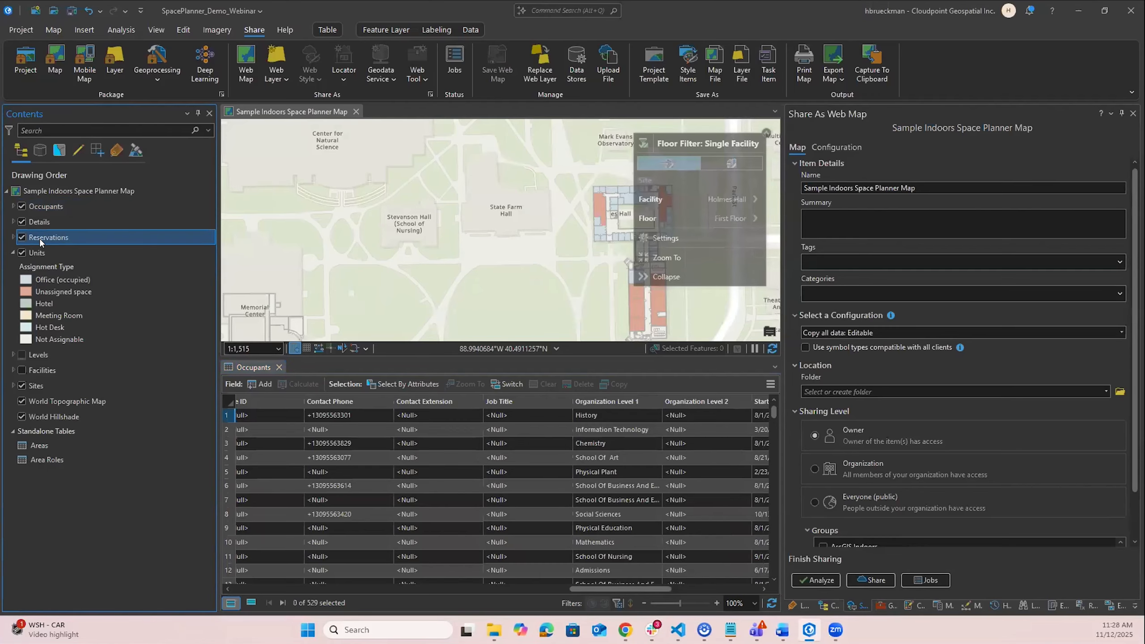